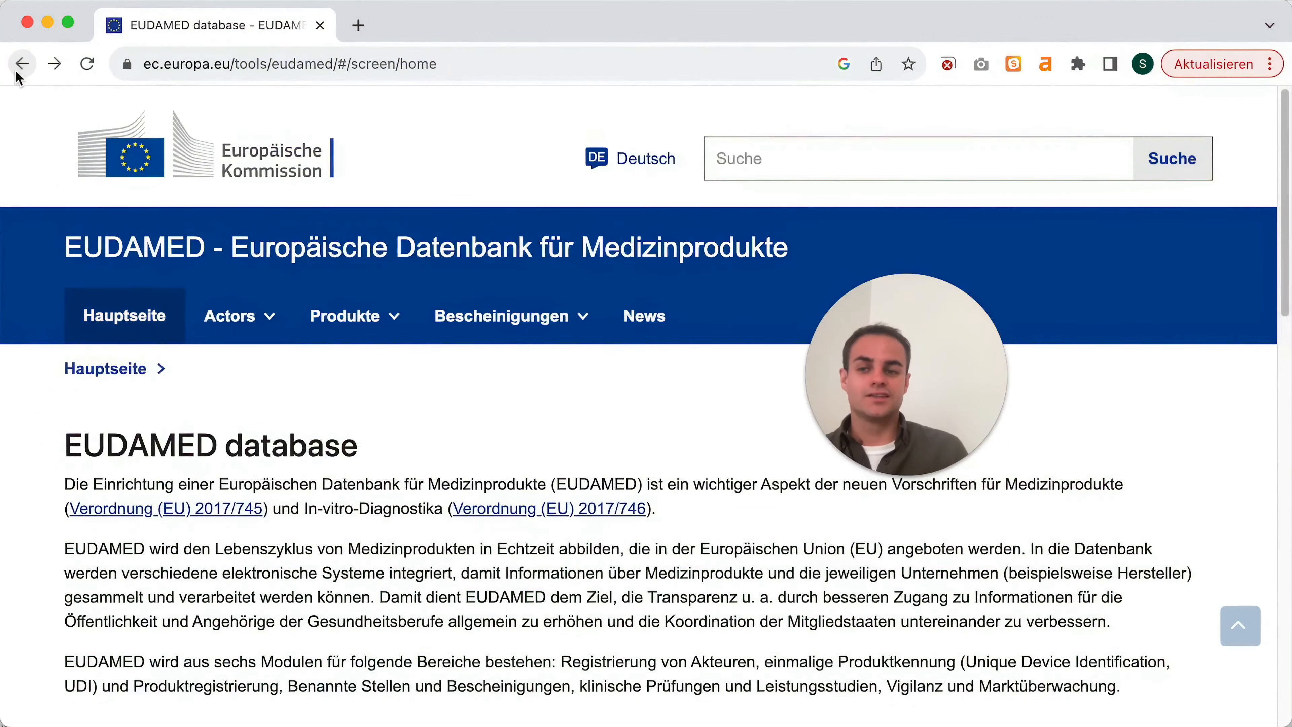
# Step: Return to the Google results for eudamed and open the Welcome to EUDAMED landing page to view its sign-in section
pyautogui.click(20, 74)
pyautogui.scroll(-2, 437, 283)
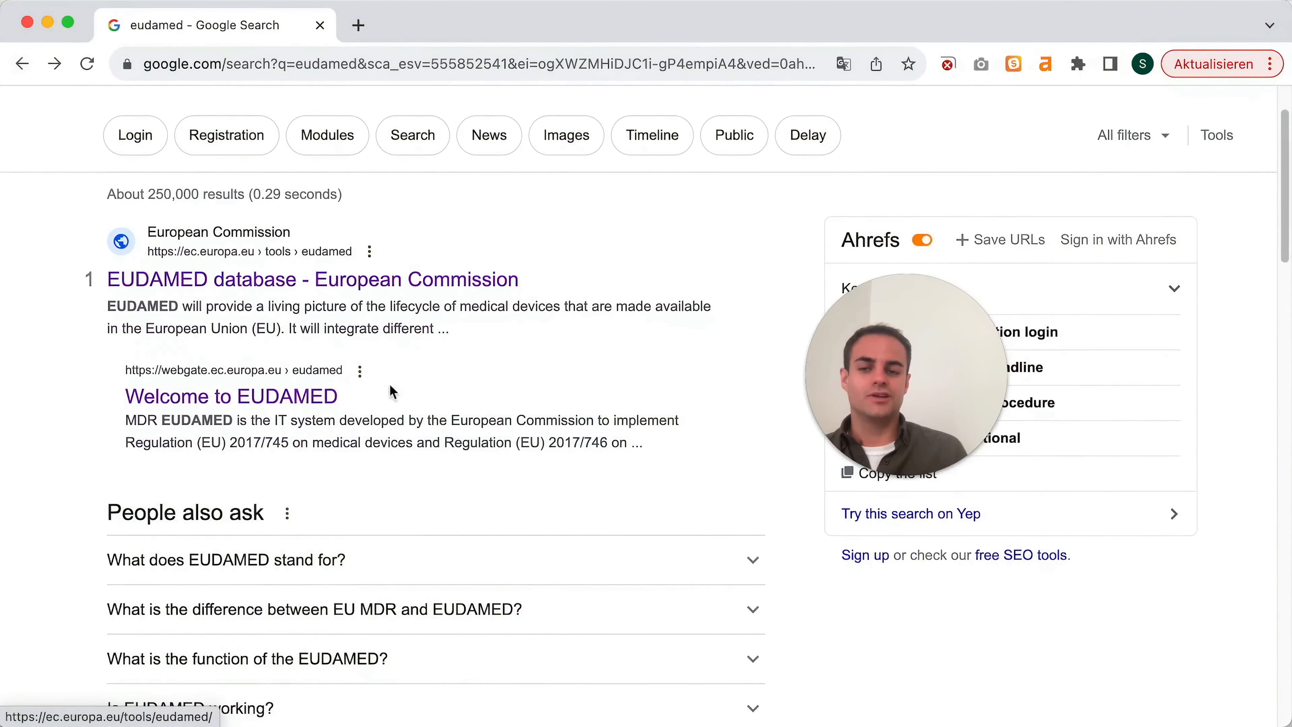
pyautogui.click(222, 409)
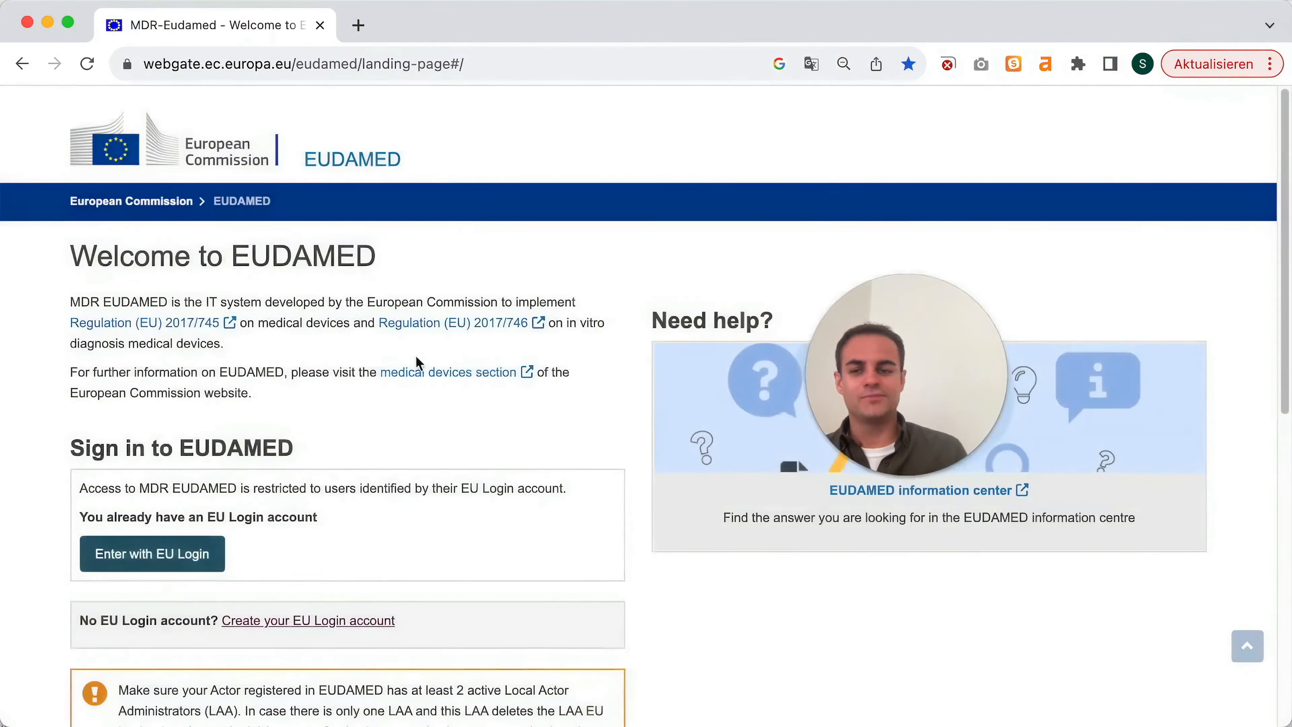
pyautogui.scroll(-2, 417, 364)
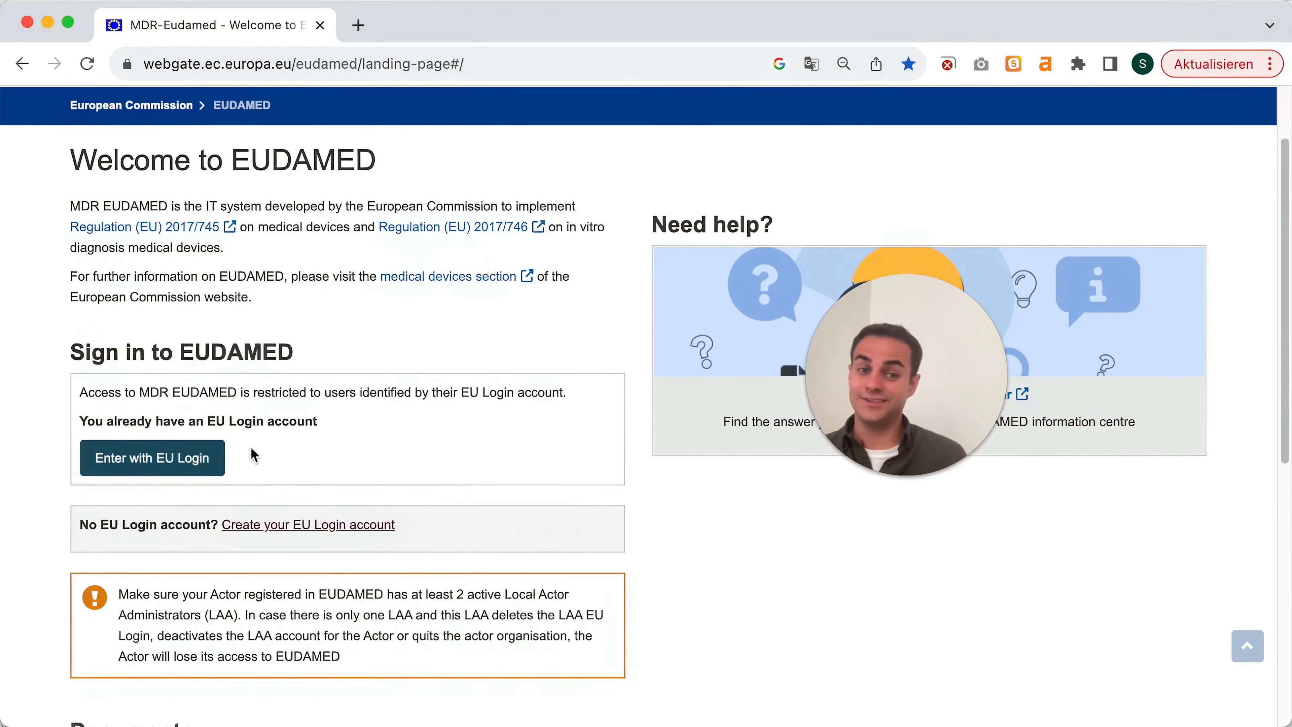
pyautogui.scroll(3, 259, 448)
pyautogui.scroll(-2, 303, 439)
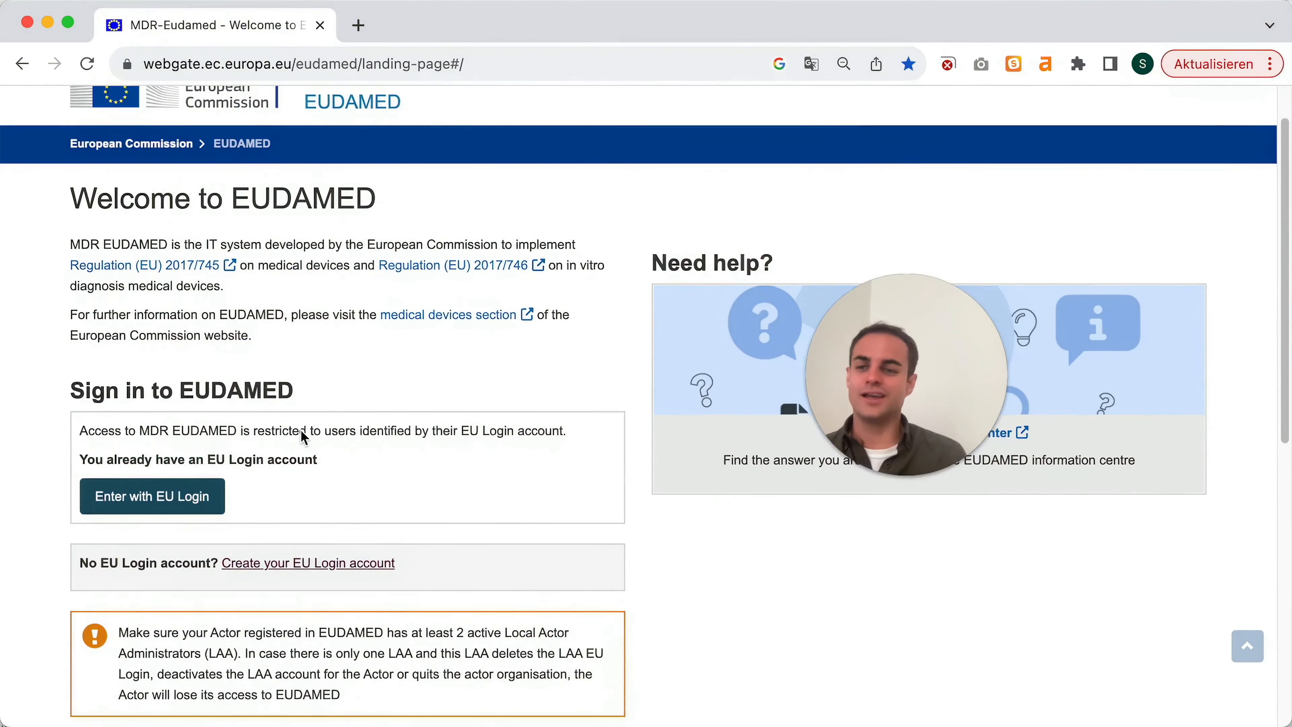
pyautogui.scroll(-1, 343, 421)
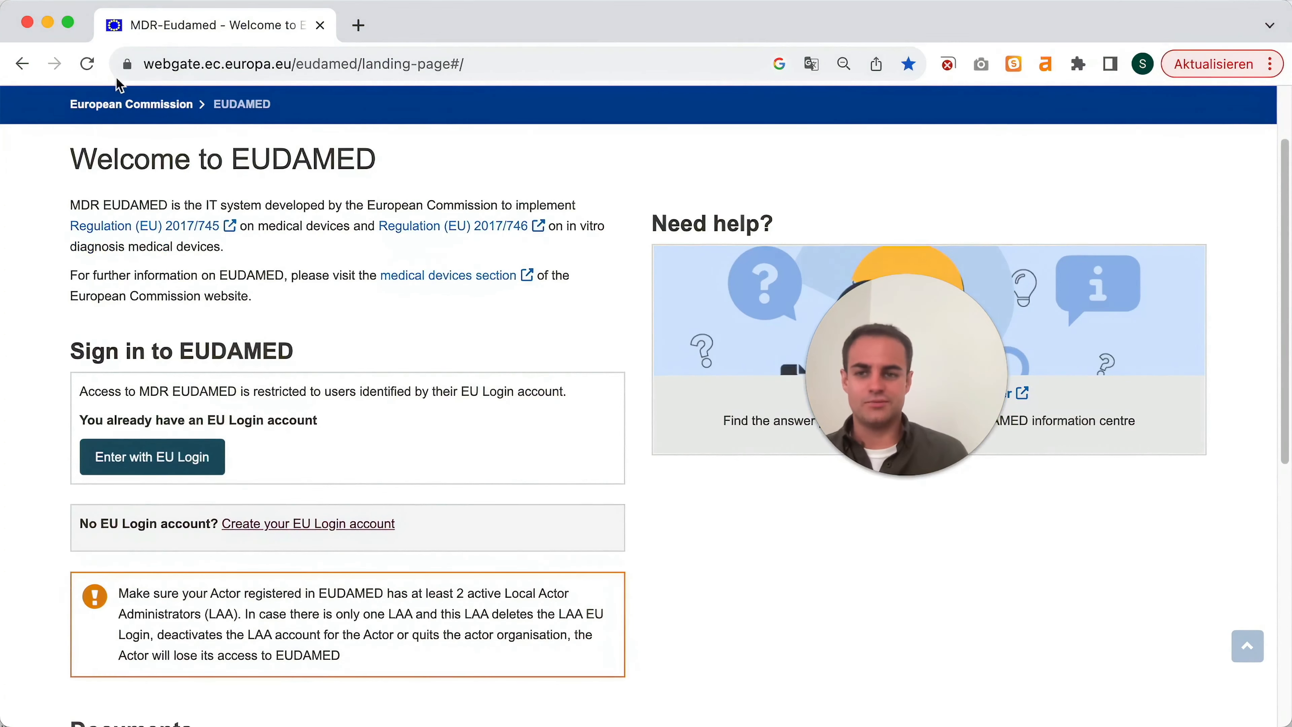
# Step: Go back to Google, search for "eudamed login", and open the Welcome to EUDAMED result
pyautogui.click(19, 71)
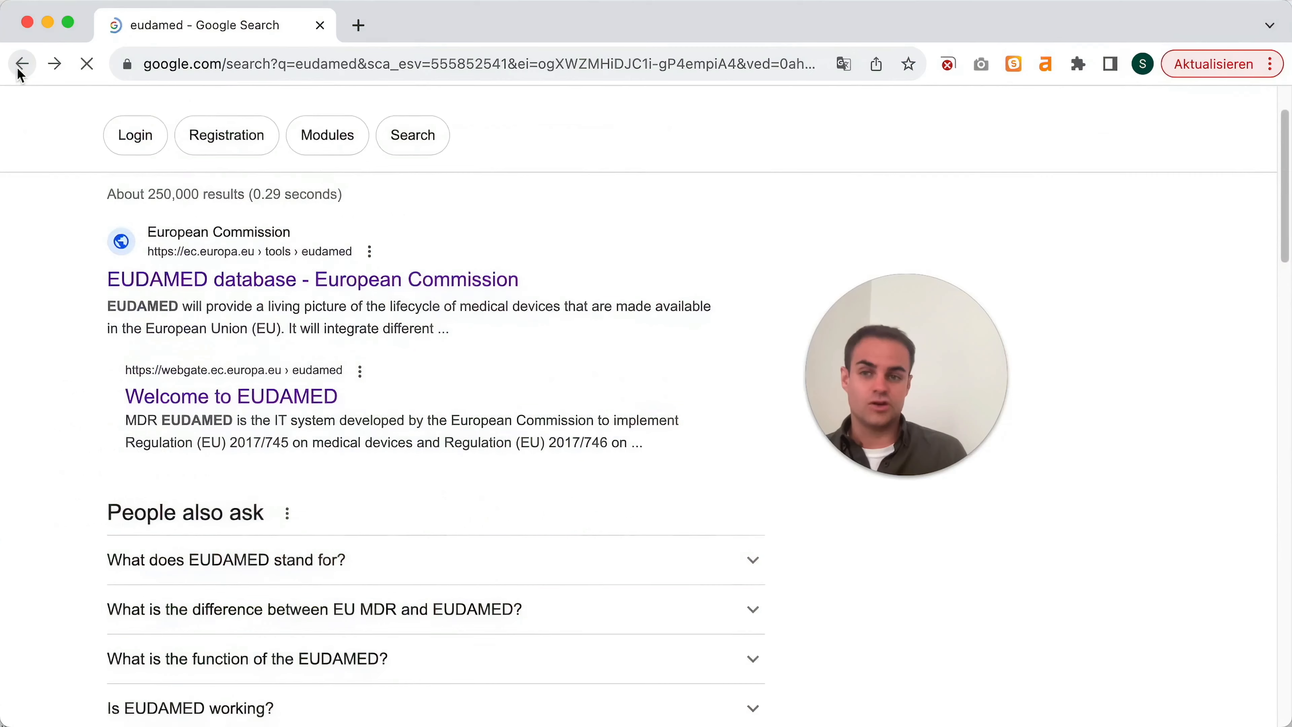
pyautogui.click(376, 130)
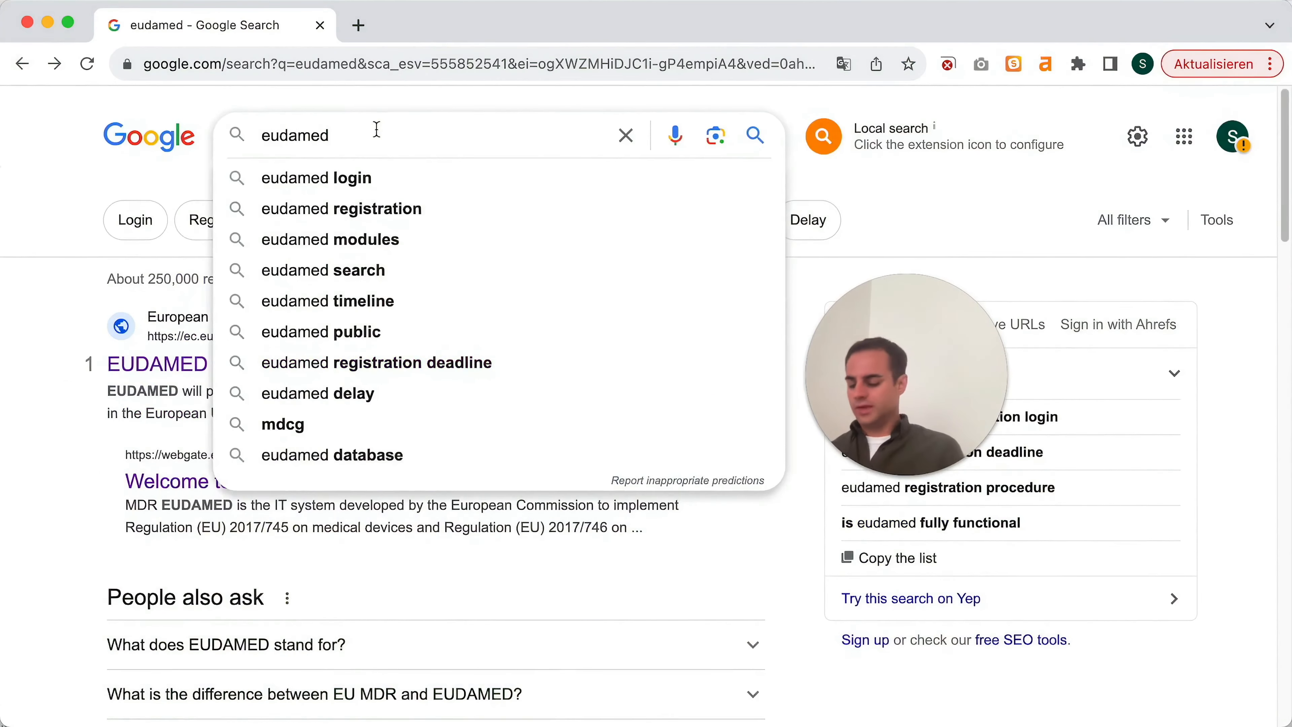
pyautogui.write('login')
pyautogui.press('Return')
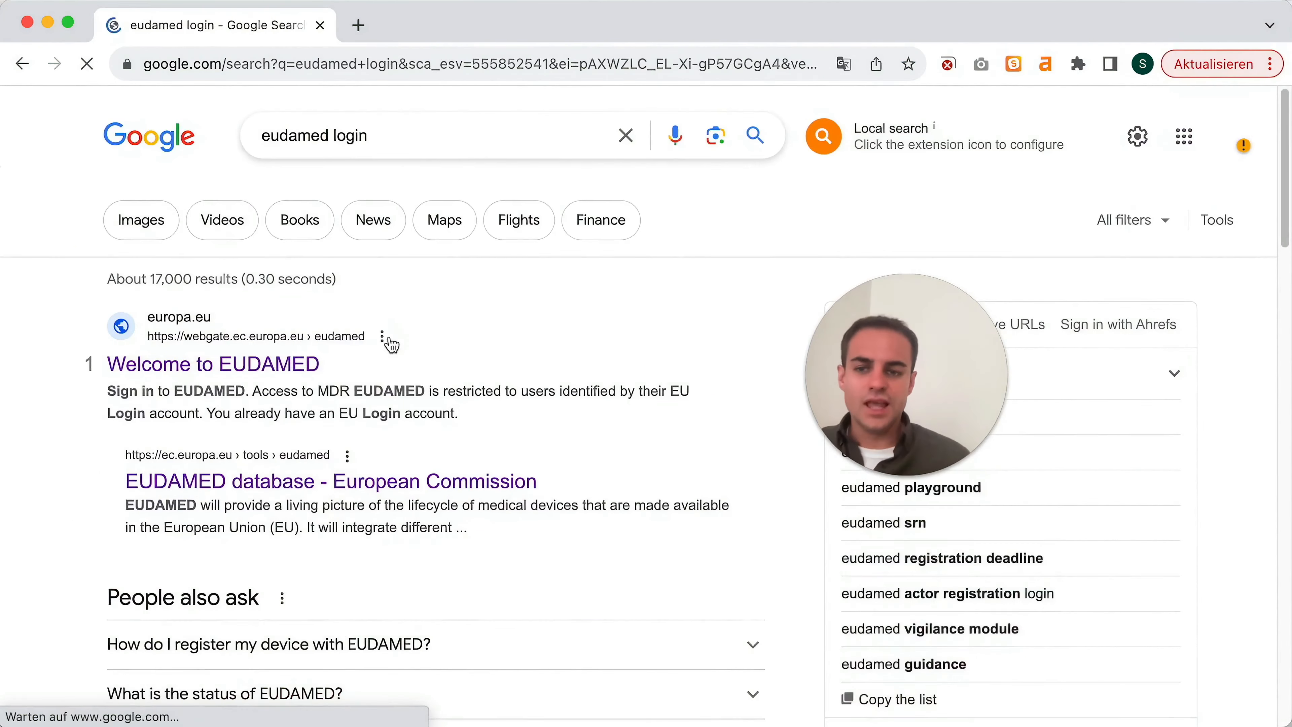
pyautogui.click(274, 379)
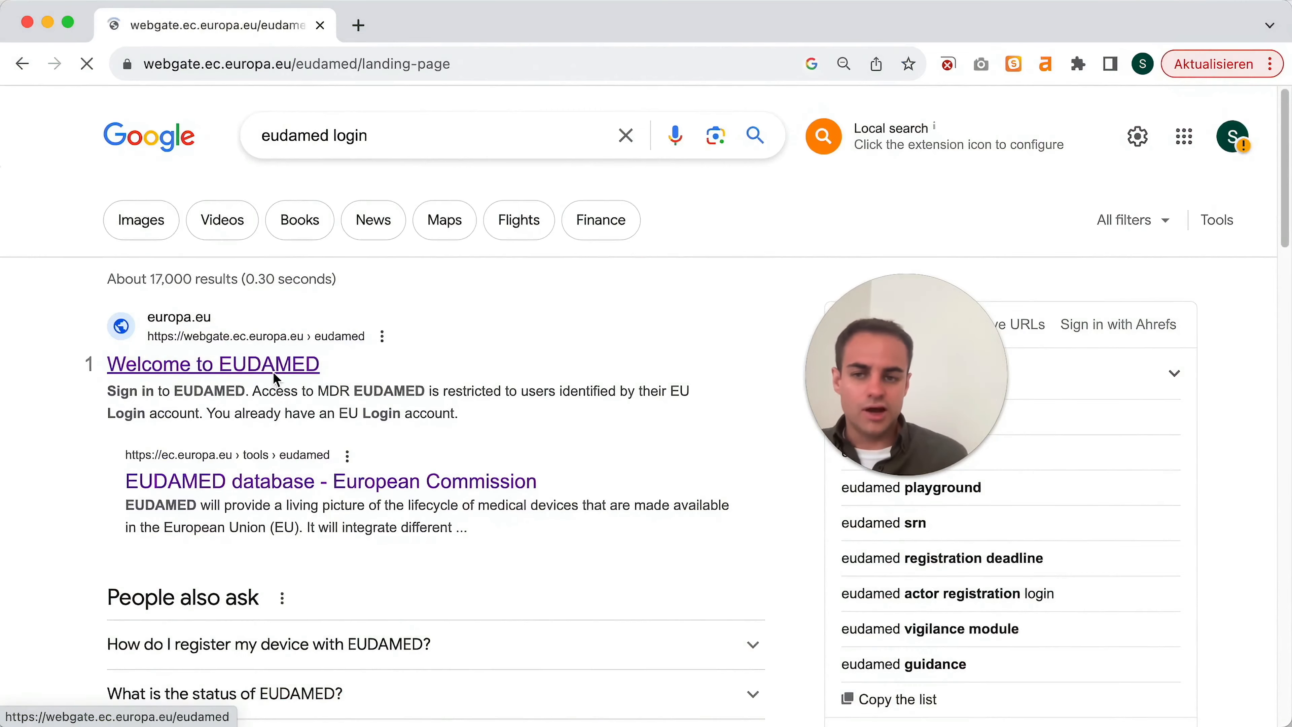
# Step: Enter with EU Login from the EUDAMED landing page to reach the sign-in form
pyautogui.scroll(-2, 476, 356)
pyautogui.scroll(-2, 475, 347)
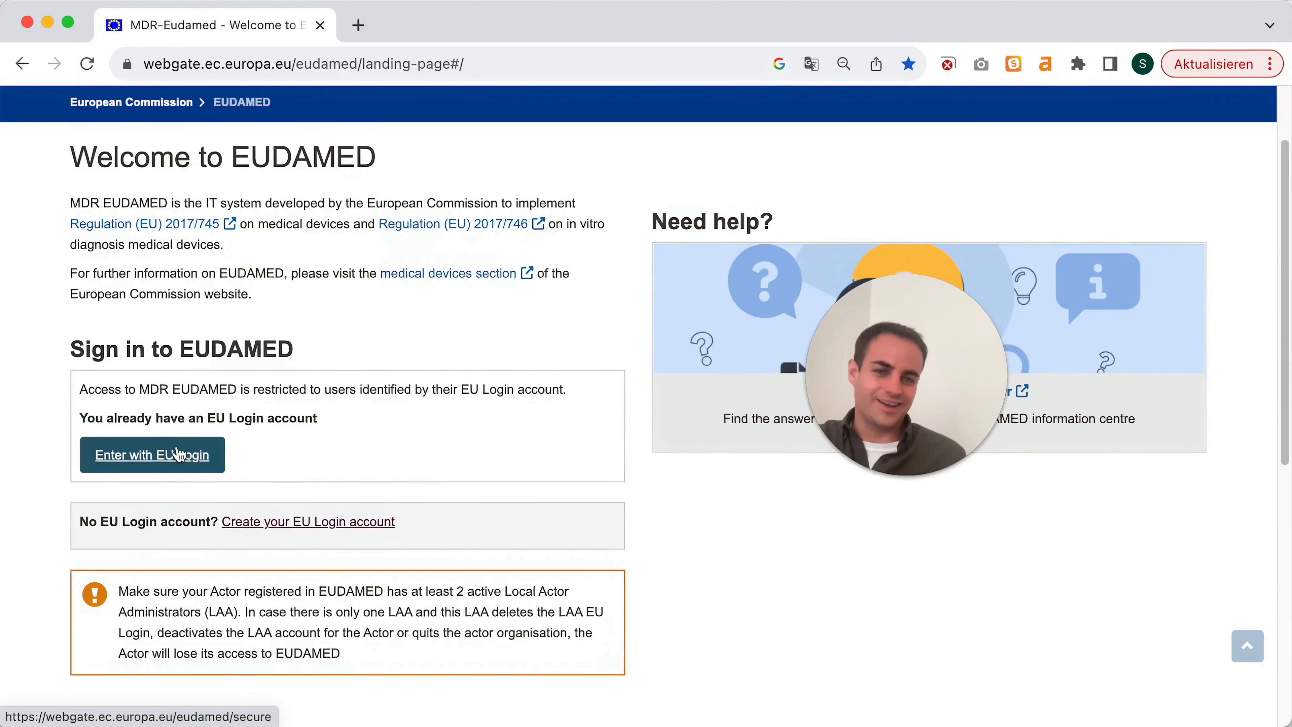
pyautogui.click(176, 462)
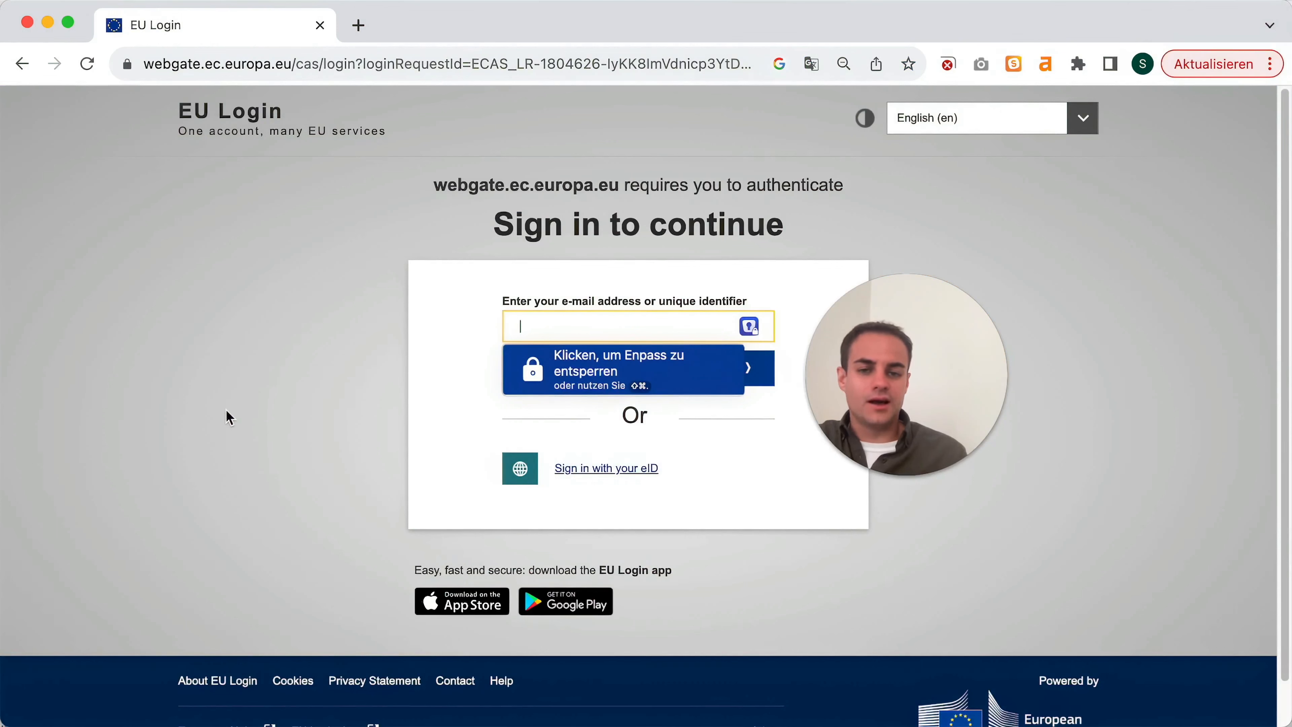
pyautogui.click(271, 405)
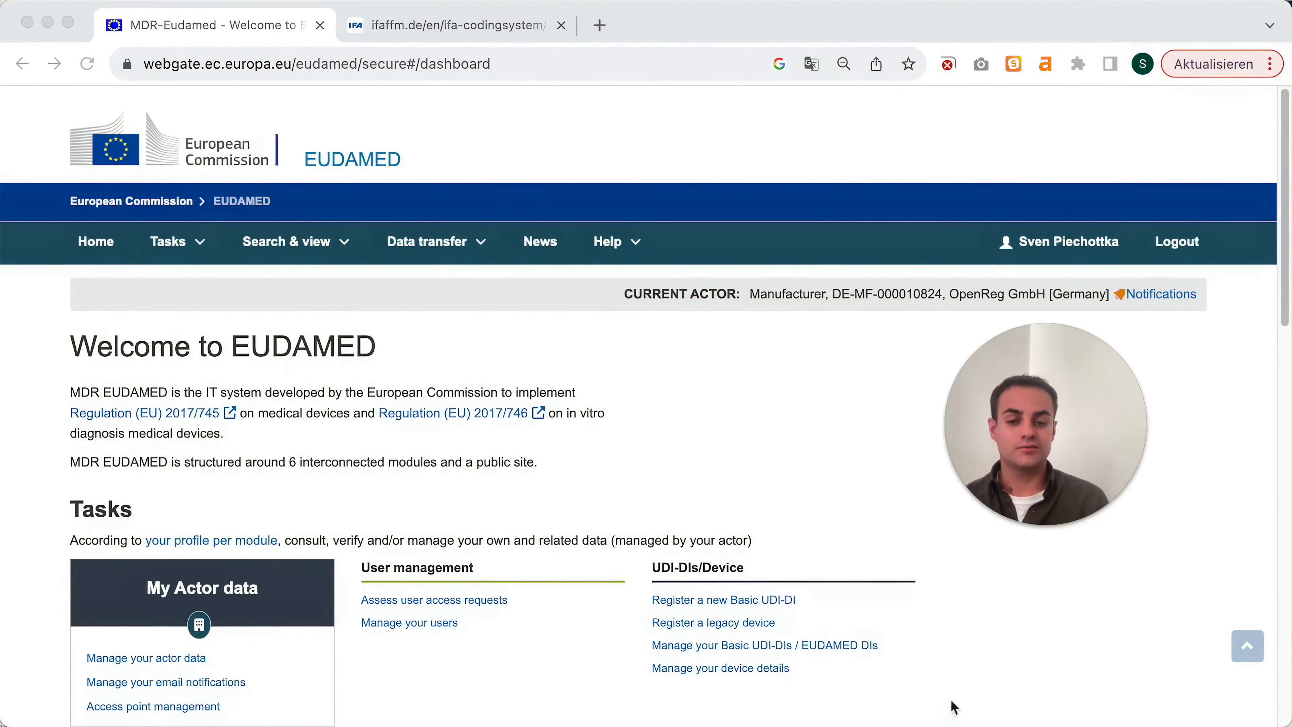
# Step: Start registering a new Basic UDI-DI and select MDR (Regulation (EU) 2017/745) as the applicable regulation
pyautogui.scroll(-2, 961, 619)
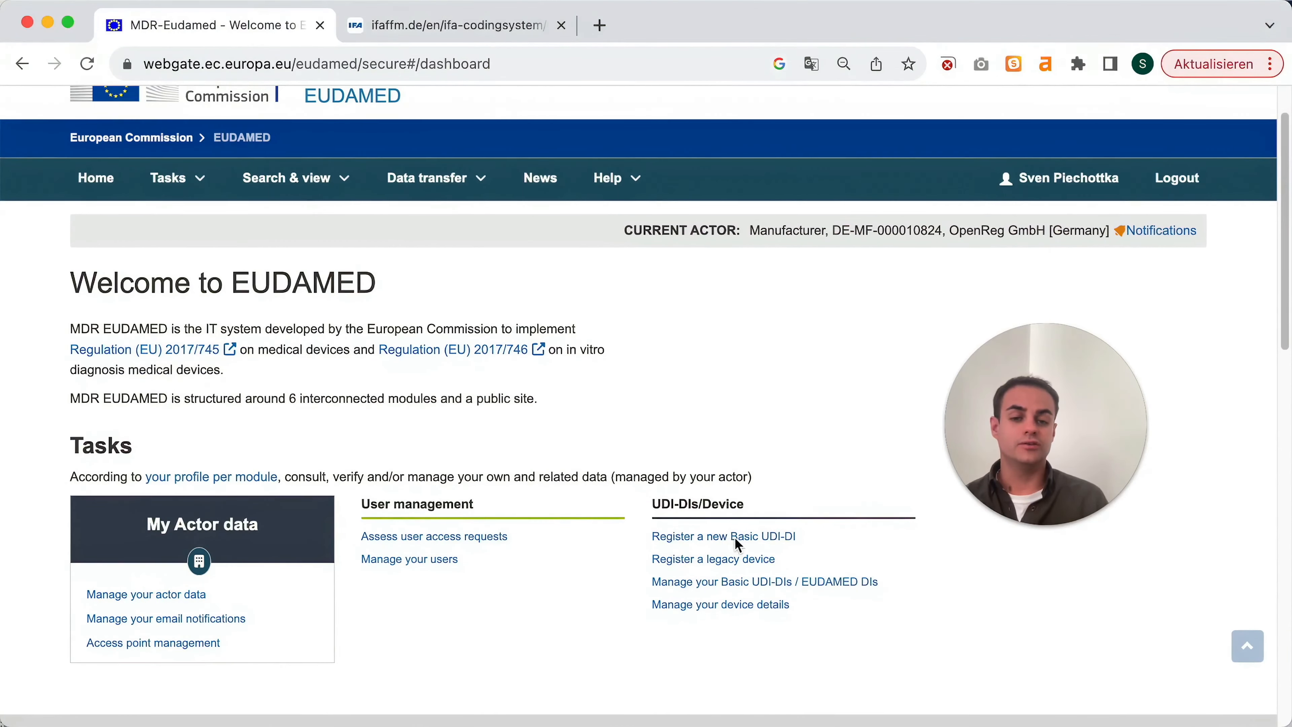
pyautogui.click(770, 538)
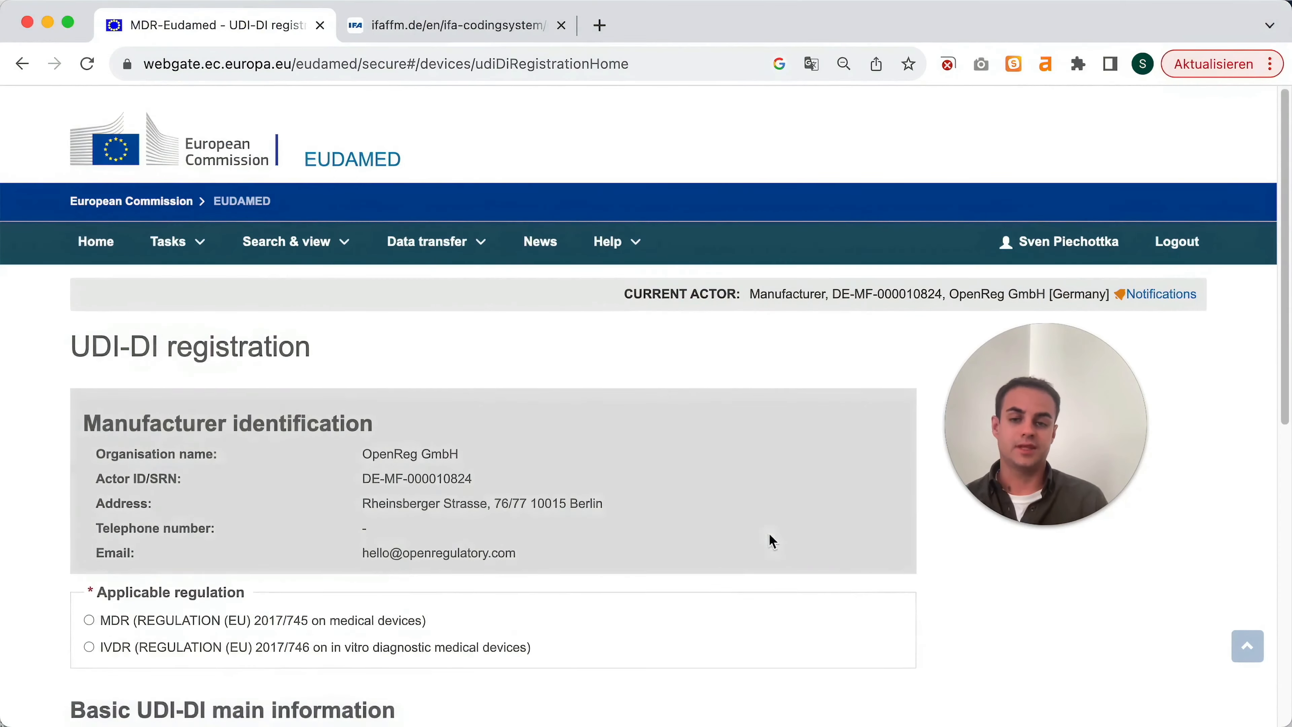
pyautogui.scroll(-3, 523, 530)
pyautogui.scroll(-1, 539, 551)
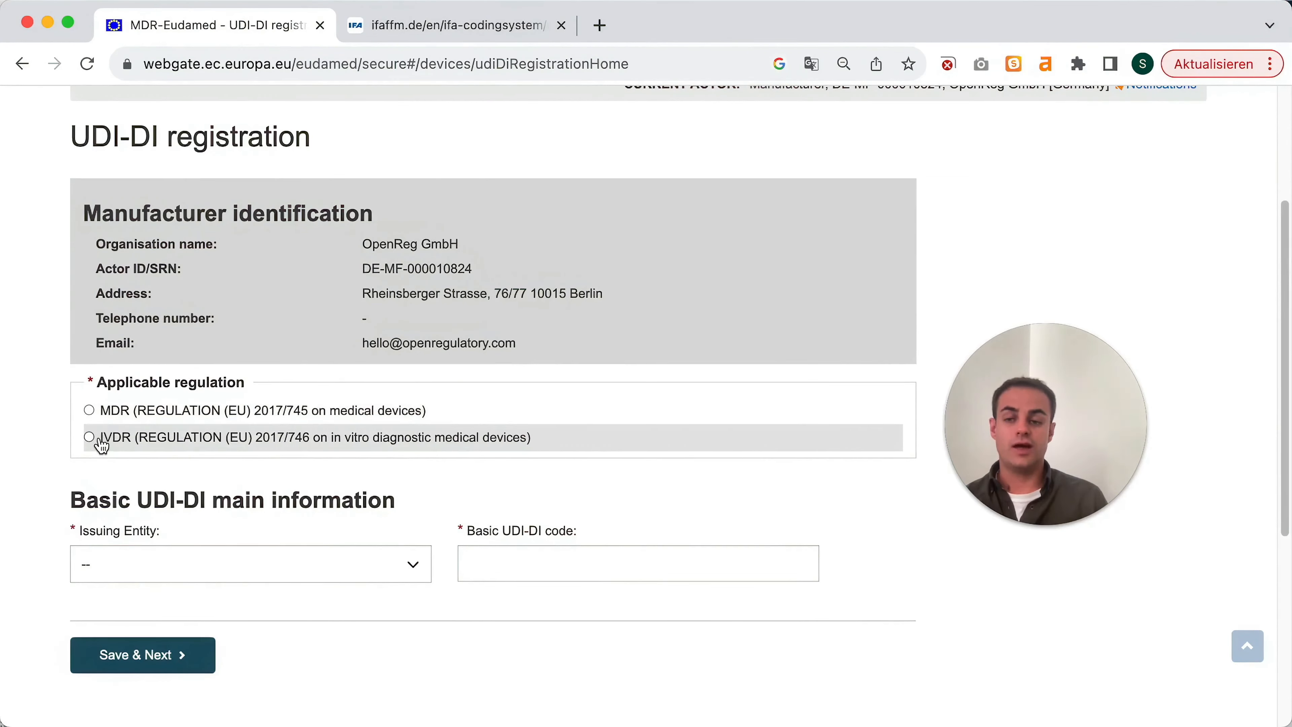
pyautogui.click(94, 414)
pyautogui.scroll(-4, 439, 462)
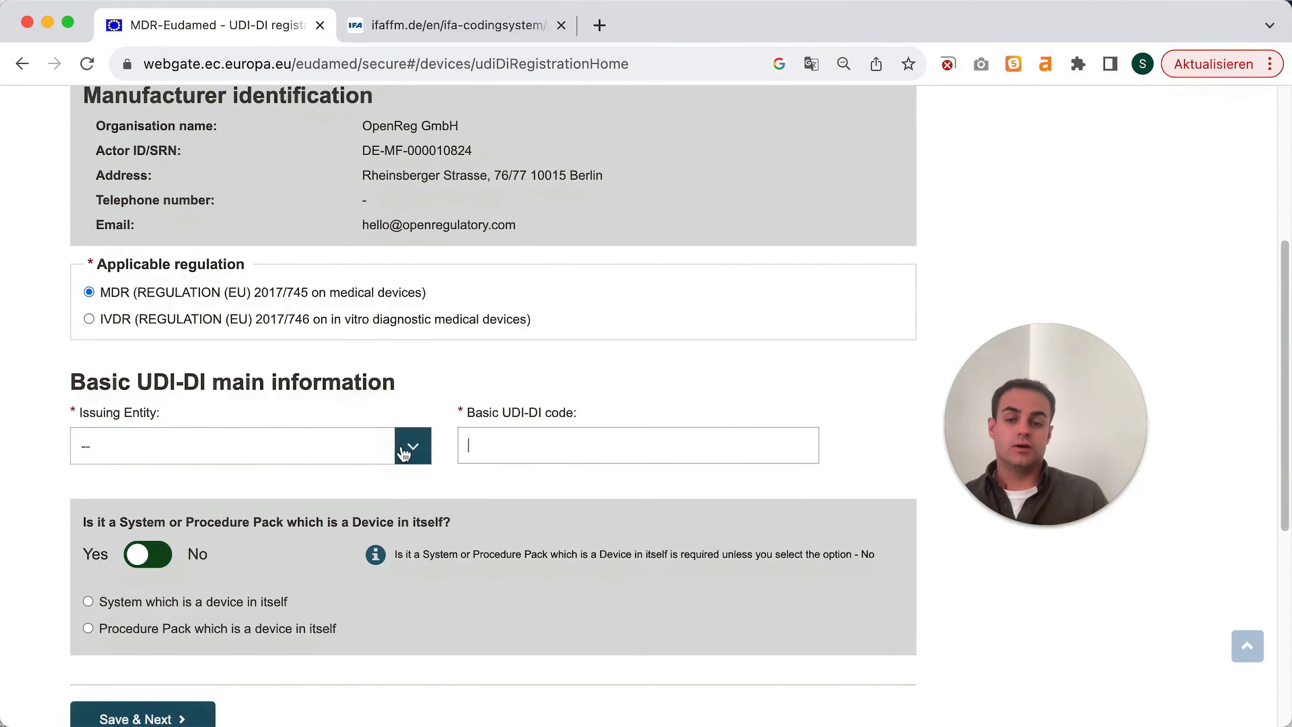
# Step: Choose GS1 as the issuing entity for the Basic UDI-DI
pyautogui.click(412, 447)
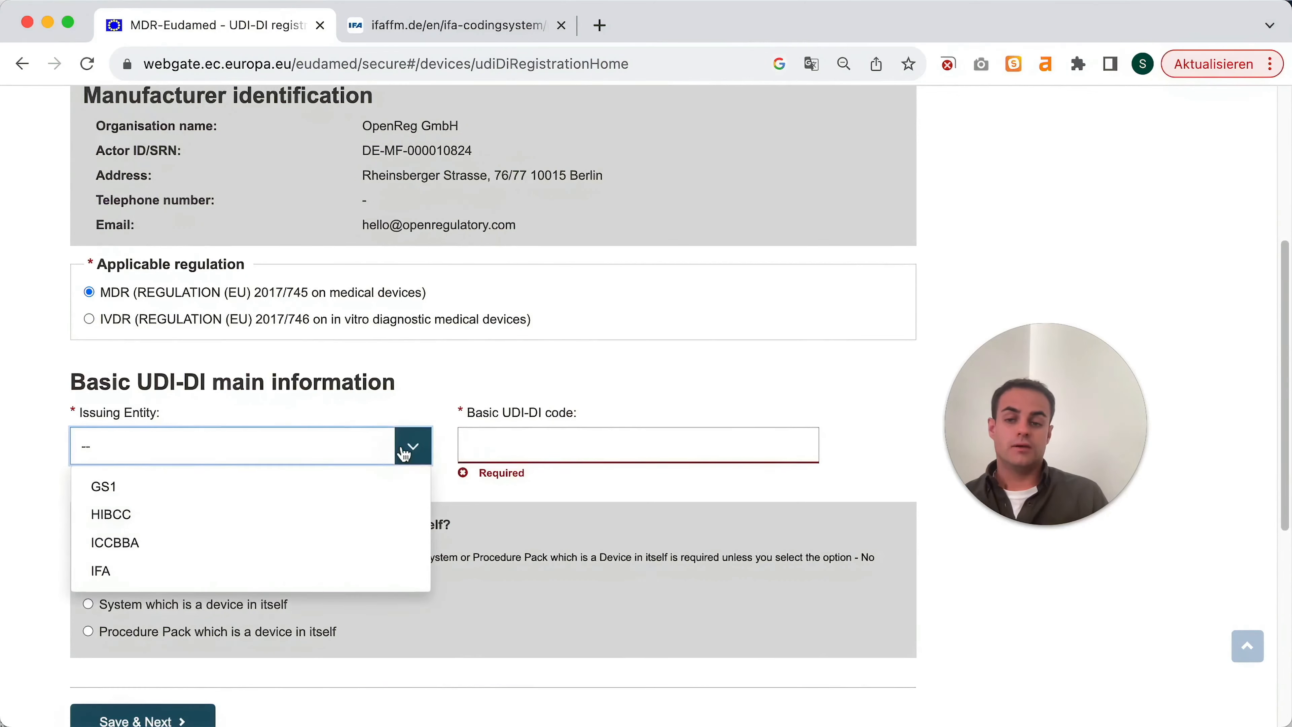
pyautogui.click(122, 490)
pyautogui.click(508, 438)
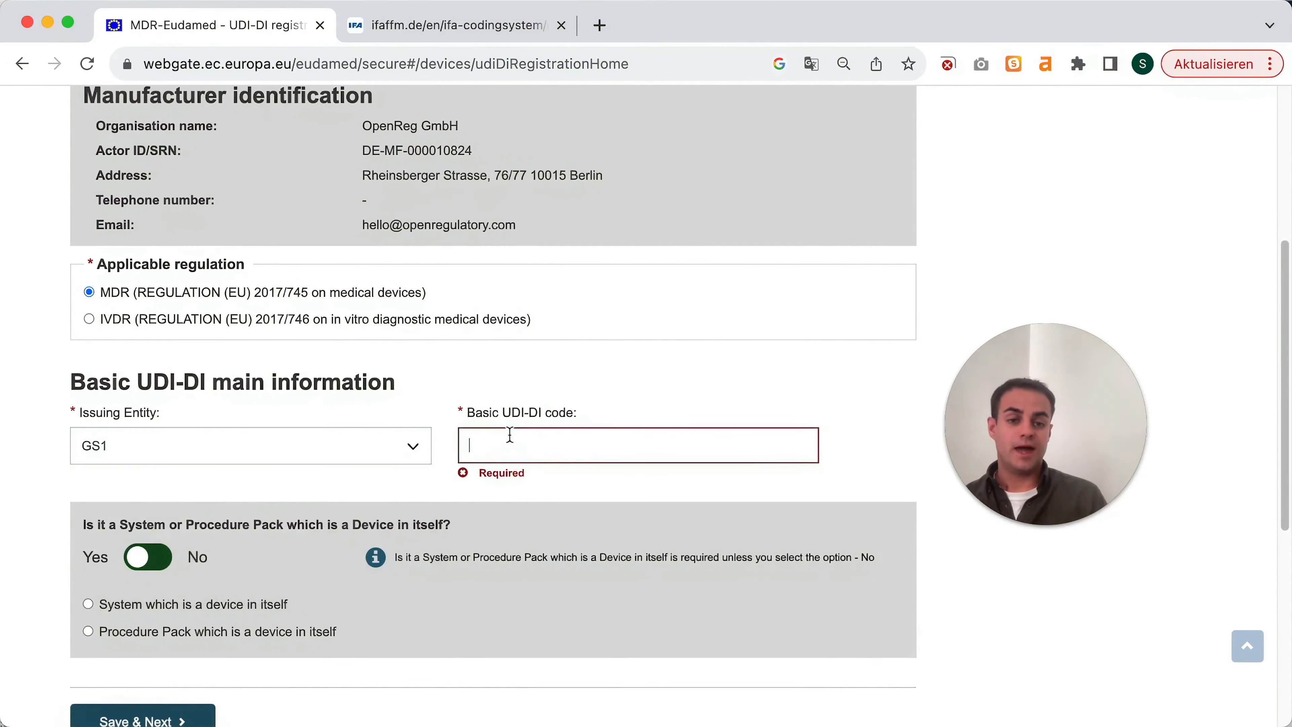
# Step: Set the issuing entity of the Basic UDI-DI to IFA
pyautogui.click(412, 446)
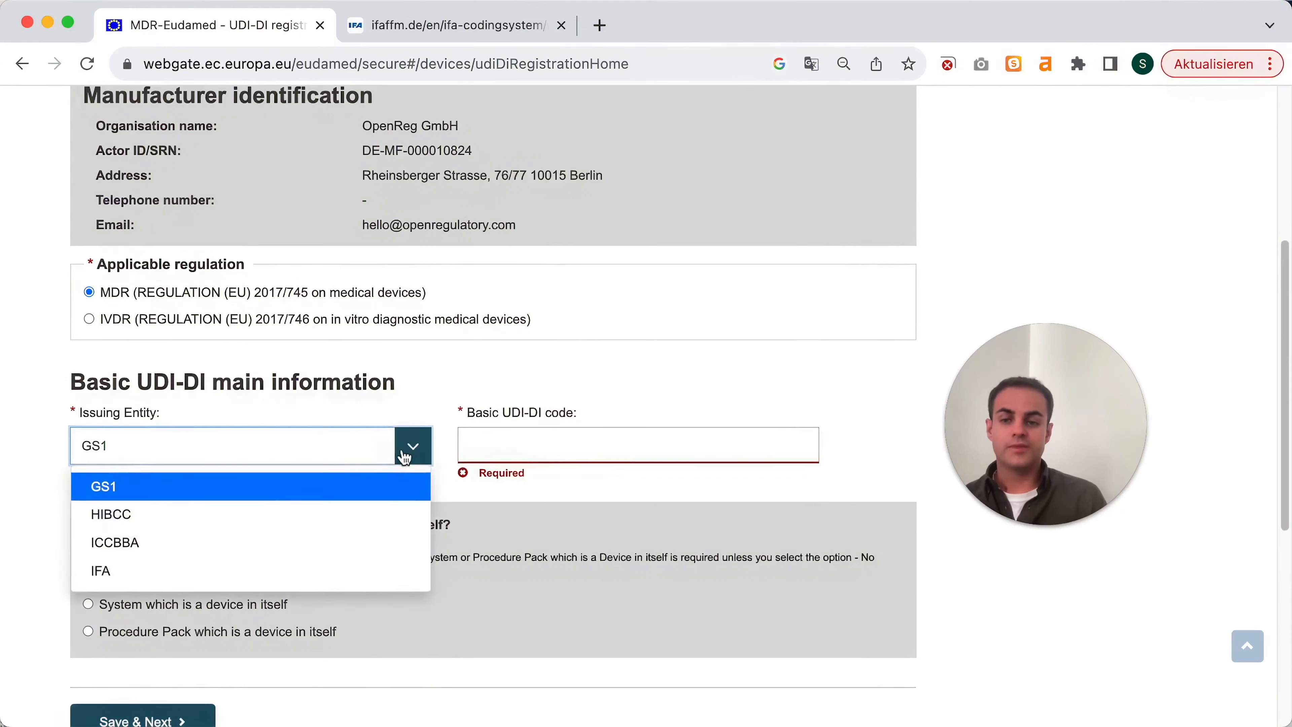
pyautogui.click(124, 571)
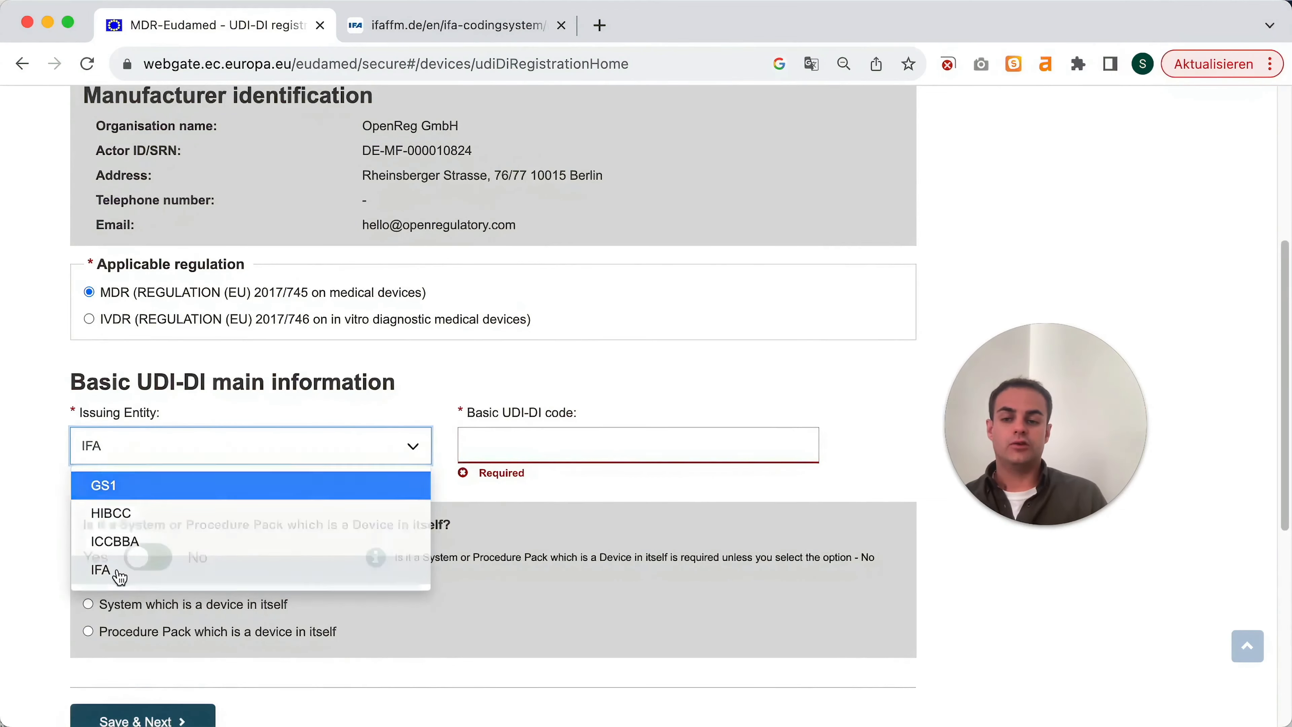
pyautogui.click(537, 448)
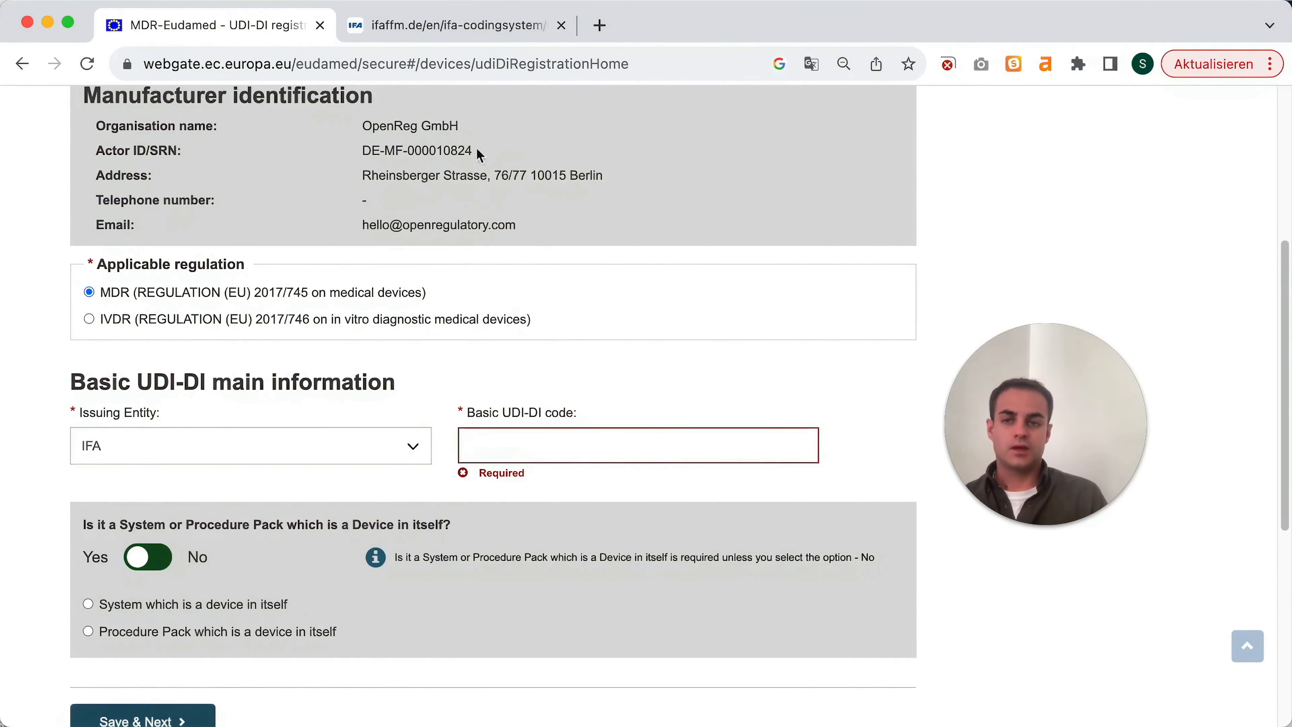
# Step: Copy the generated code PP 12345 AMAZINGDEVICES 62 from the IFA BUDI Generator page
pyautogui.click(467, 30)
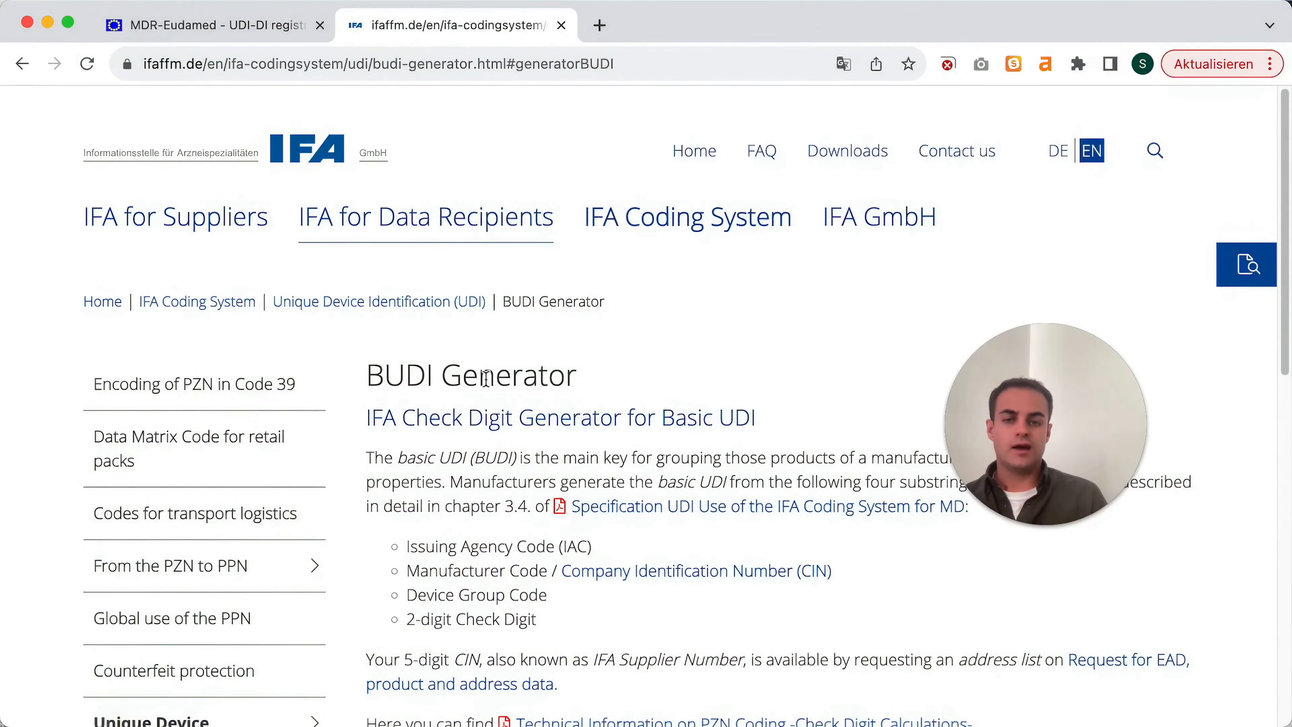
pyautogui.scroll(-10, 504, 377)
pyautogui.scroll(10, 503, 377)
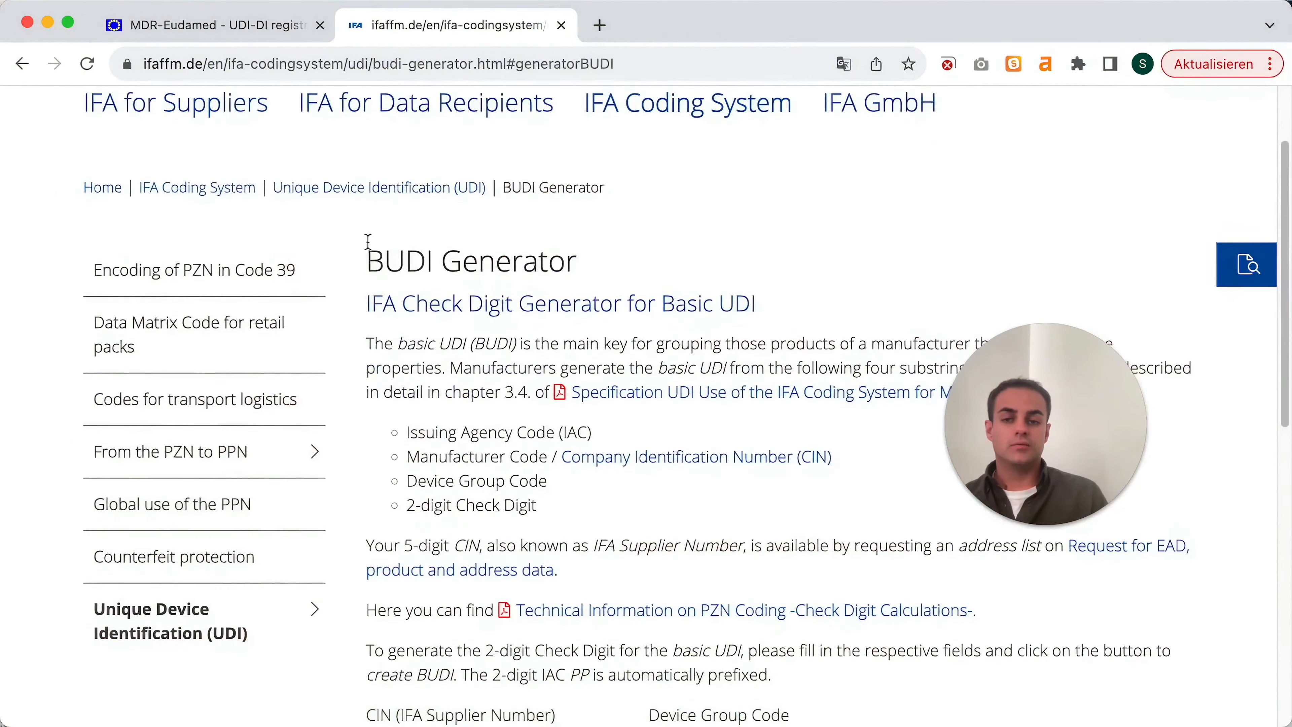
pyautogui.scroll(-6, 608, 348)
pyautogui.scroll(-3, 610, 353)
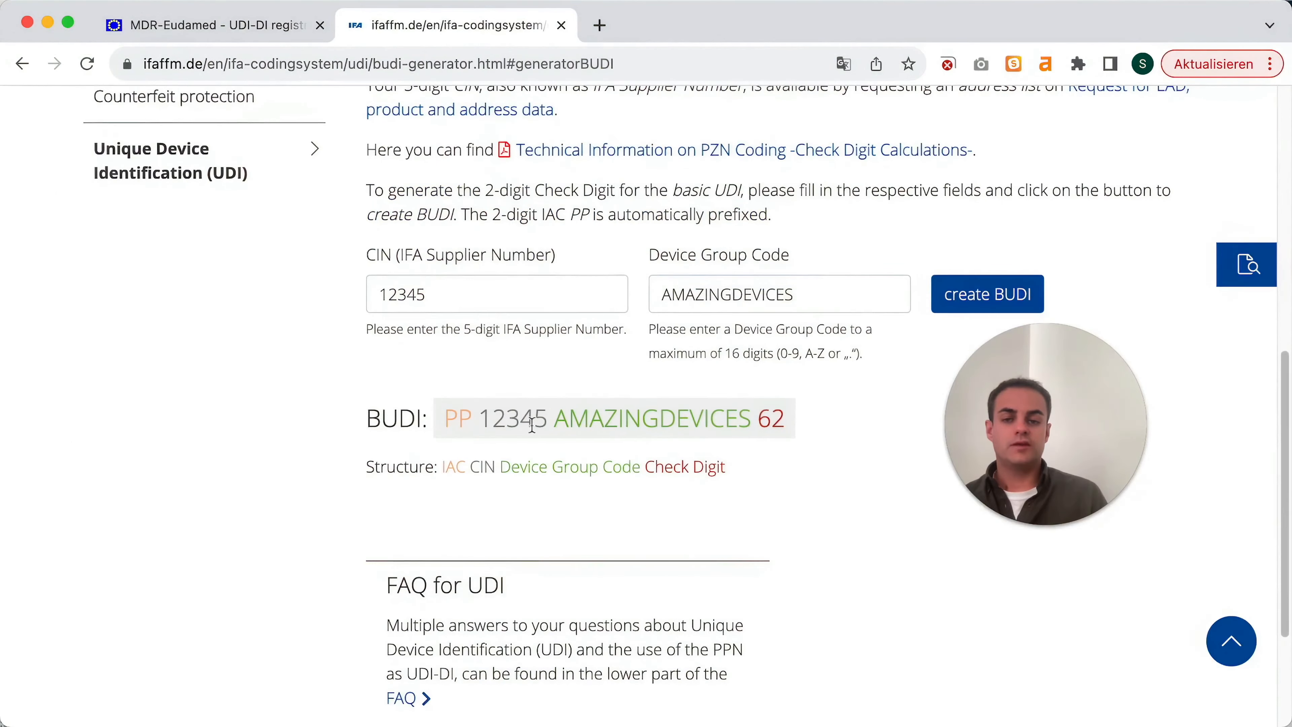
pyautogui.moveTo(443, 415); pyautogui.dragTo(562, 442)
pyautogui.press('super+c')
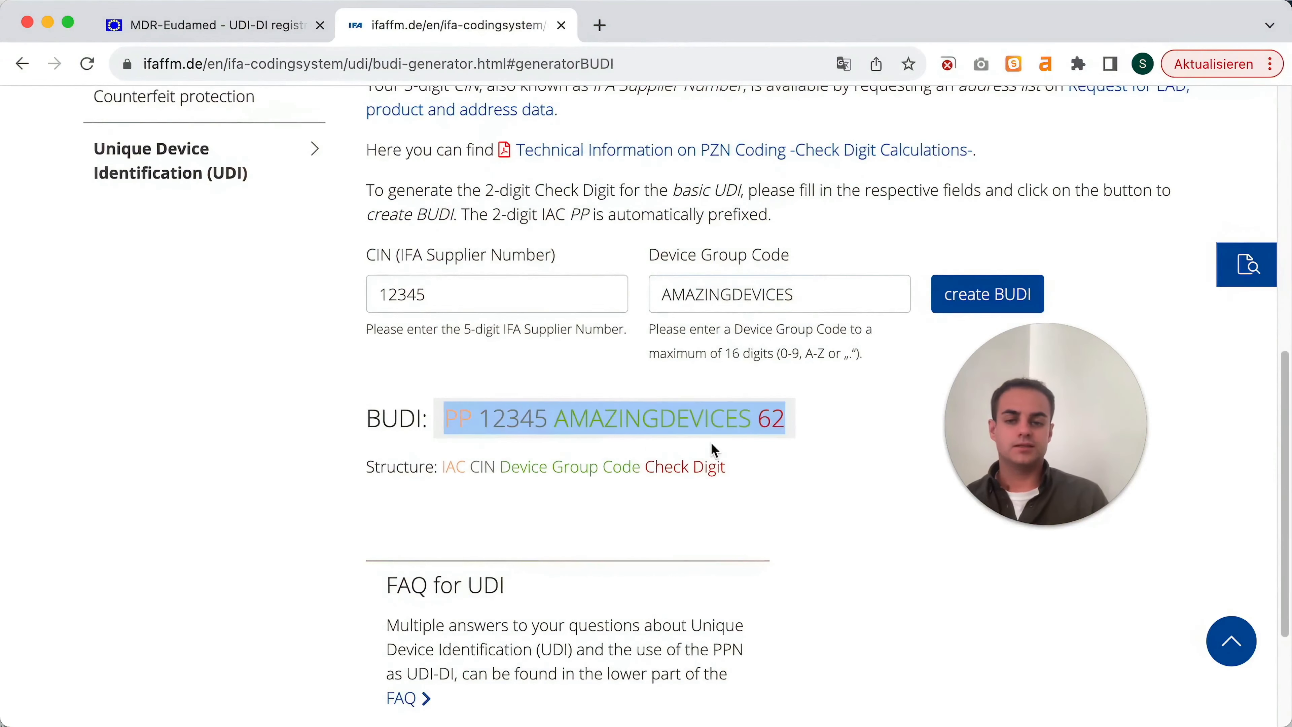
# Step: Paste the copied code as the Basic UDI-DI code in EUDAMED and remove its spaces so it reads PP12345AMAZINGDEVICES62
pyautogui.click(251, 26)
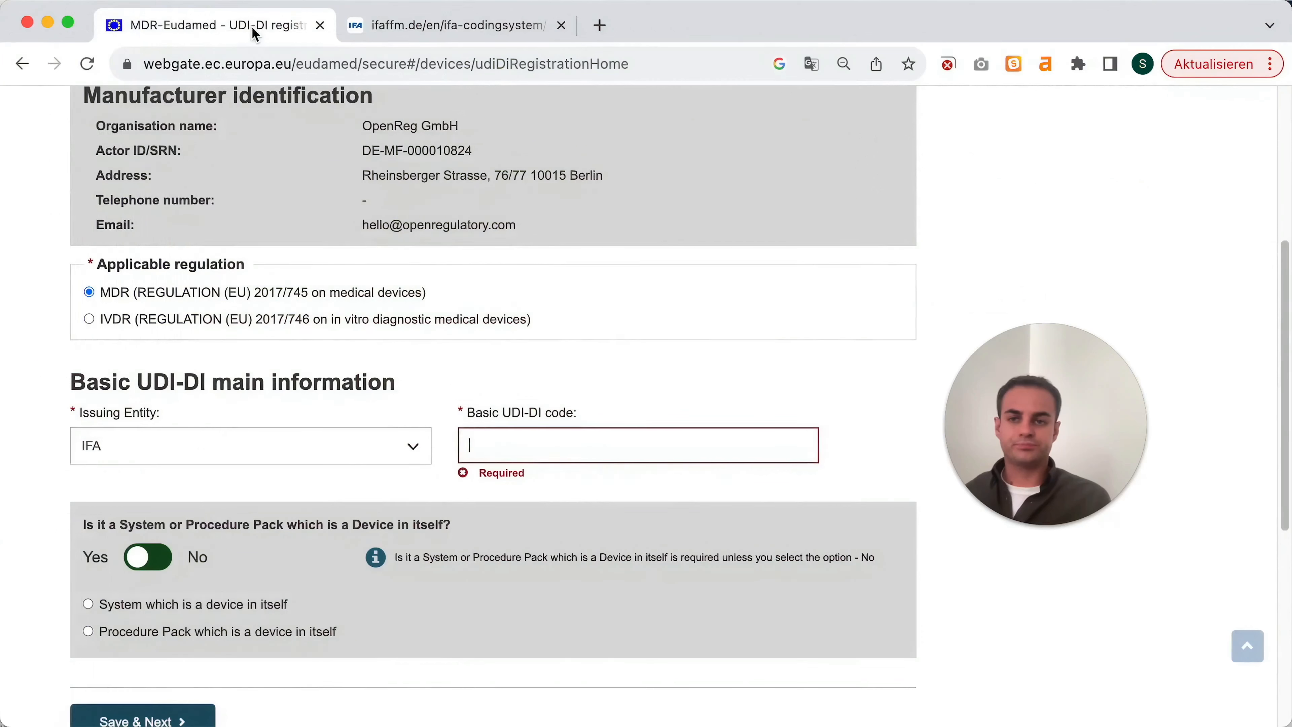
pyautogui.click(542, 446)
pyautogui.press('super+v')
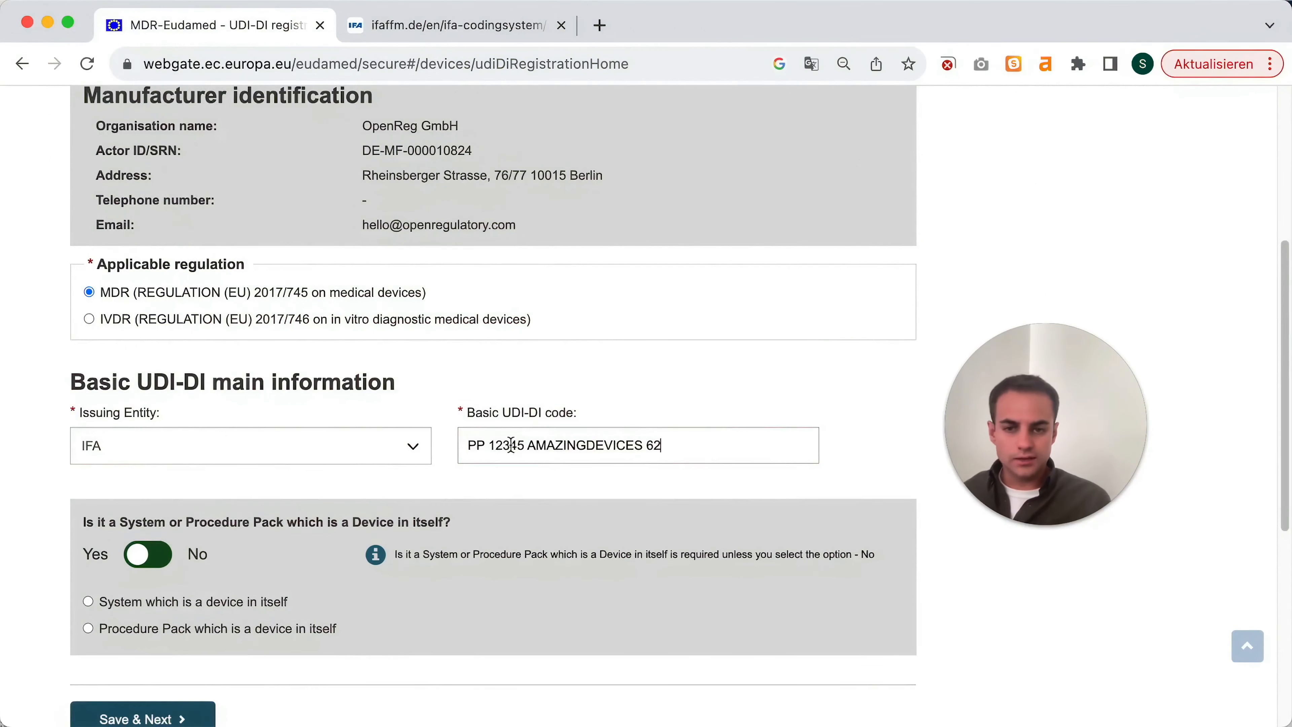
pyautogui.click(491, 445)
pyautogui.press('BackSpace')
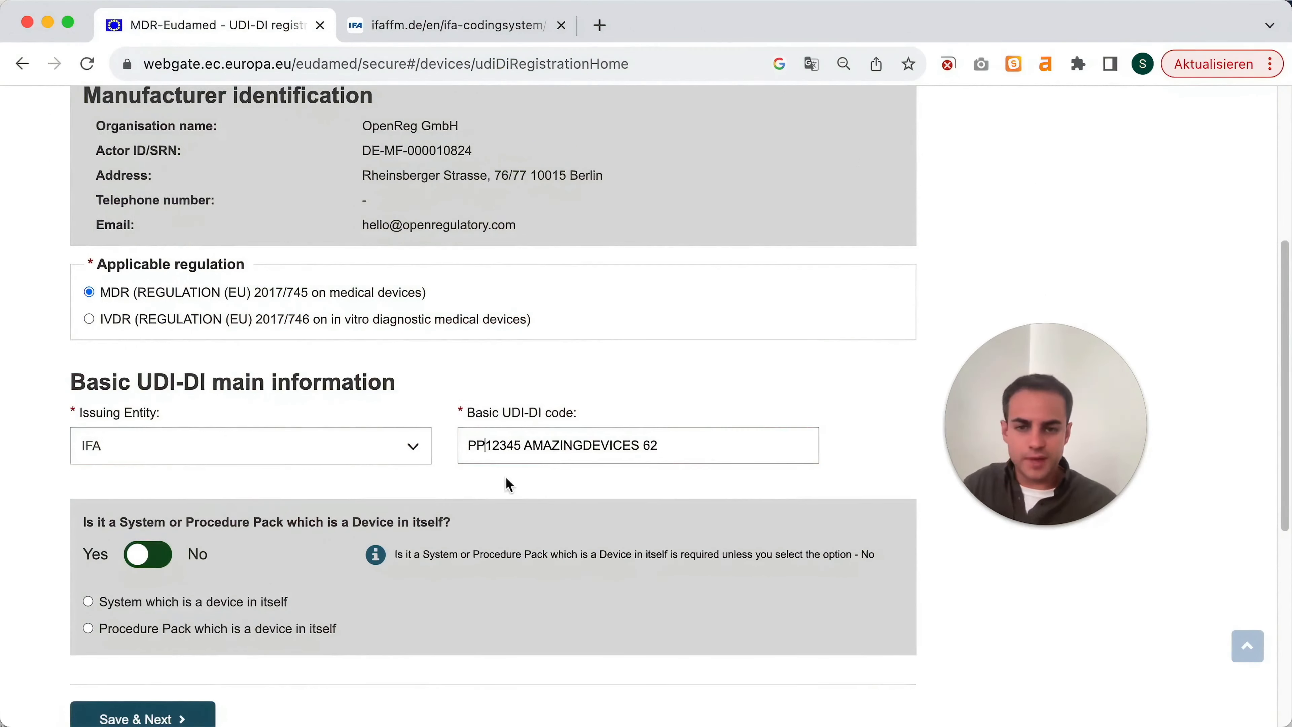
pyautogui.click(526, 446)
pyautogui.press('BackSpace')
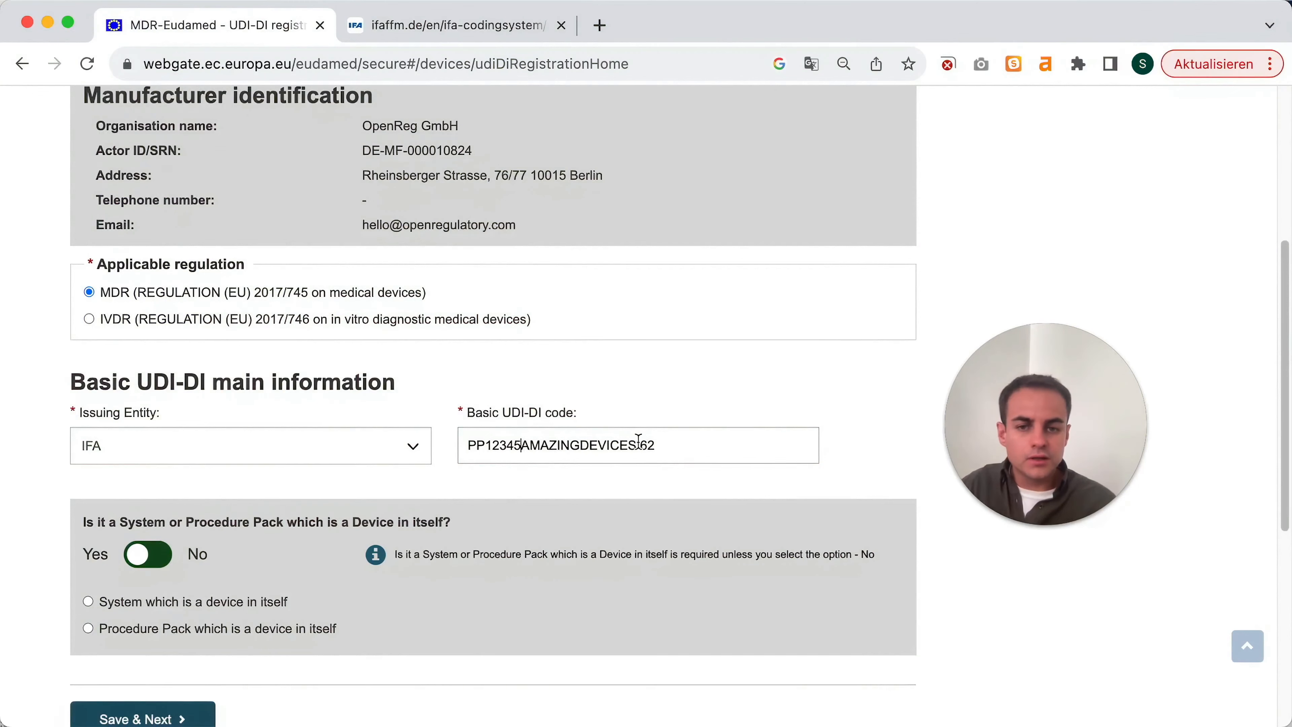
pyautogui.press('BackSpace')
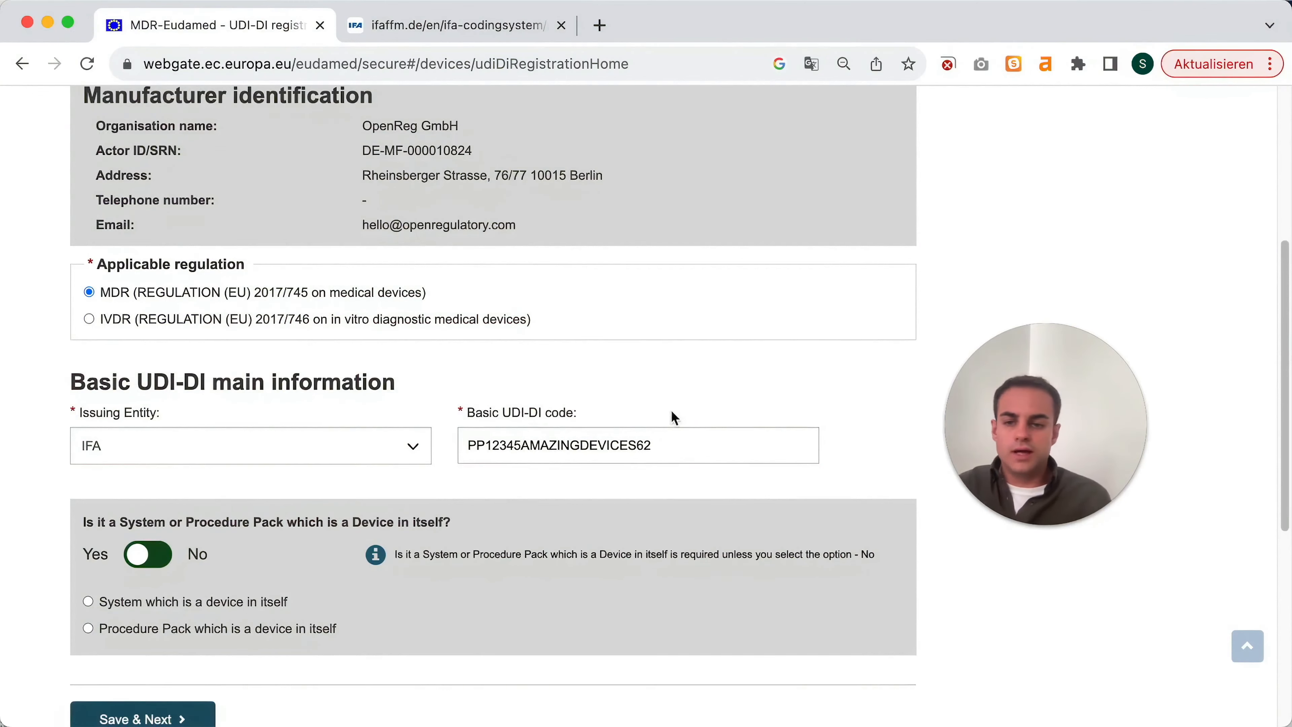
# Step: Answer No to System or Procedure Pack, select Software as the special device type, and save to continue
pyautogui.scroll(-4, 672, 413)
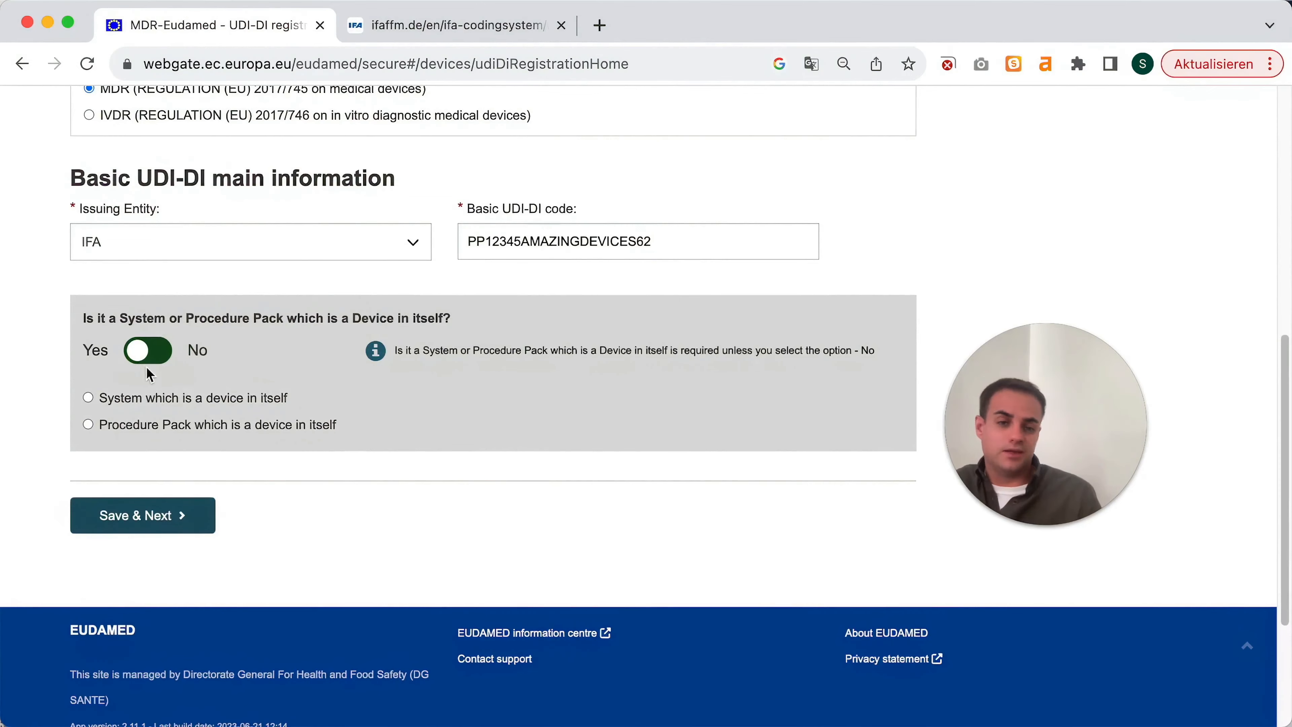
pyautogui.click(154, 350)
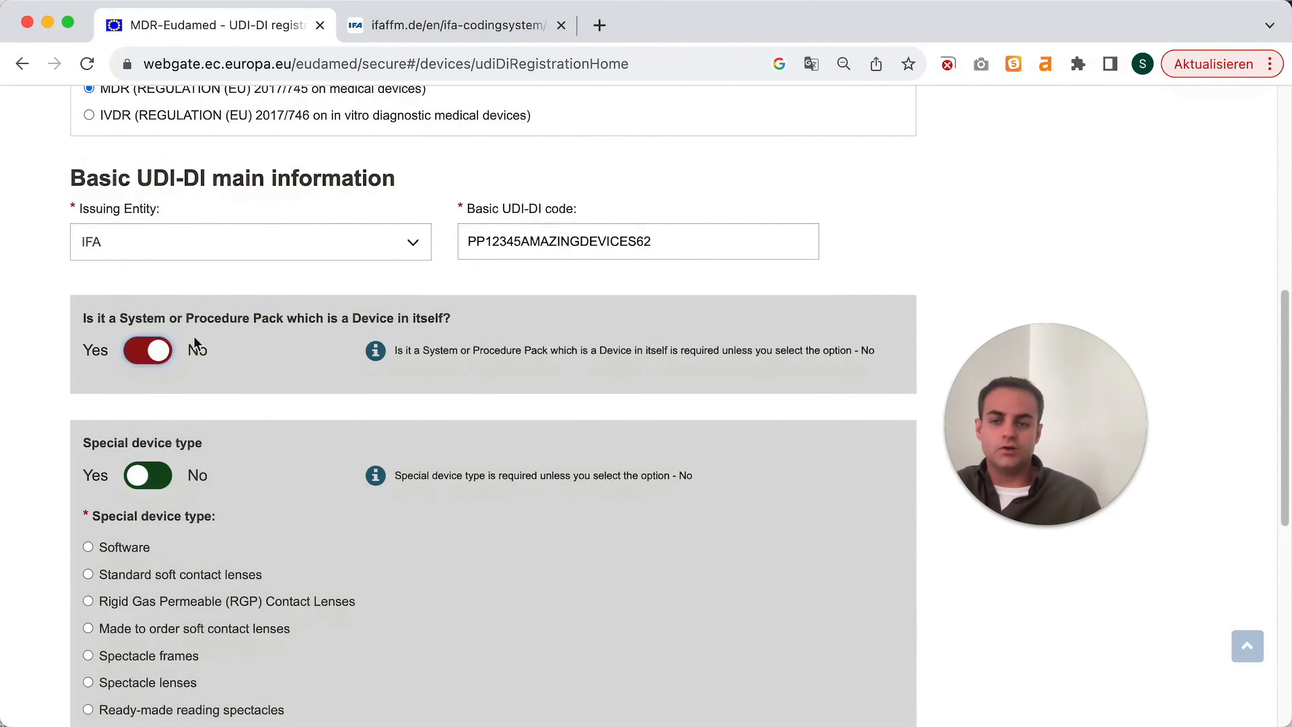
pyautogui.scroll(-5, 337, 337)
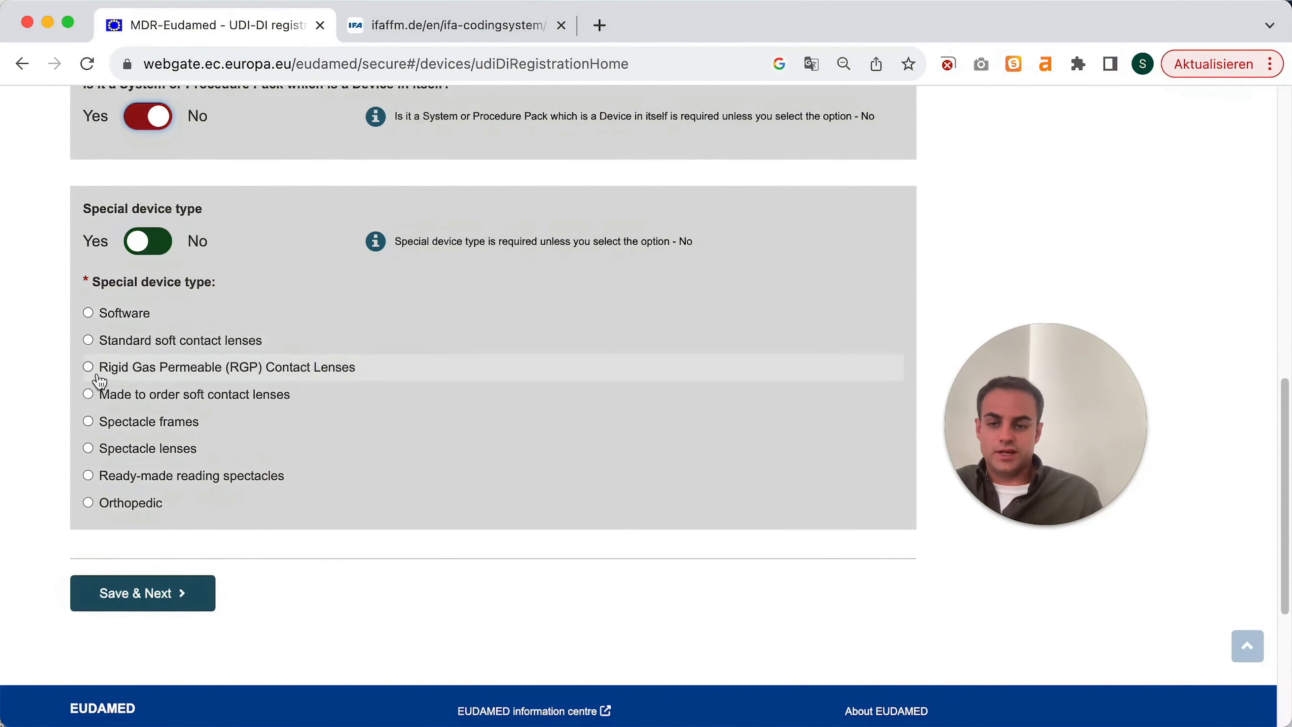
pyautogui.click(113, 318)
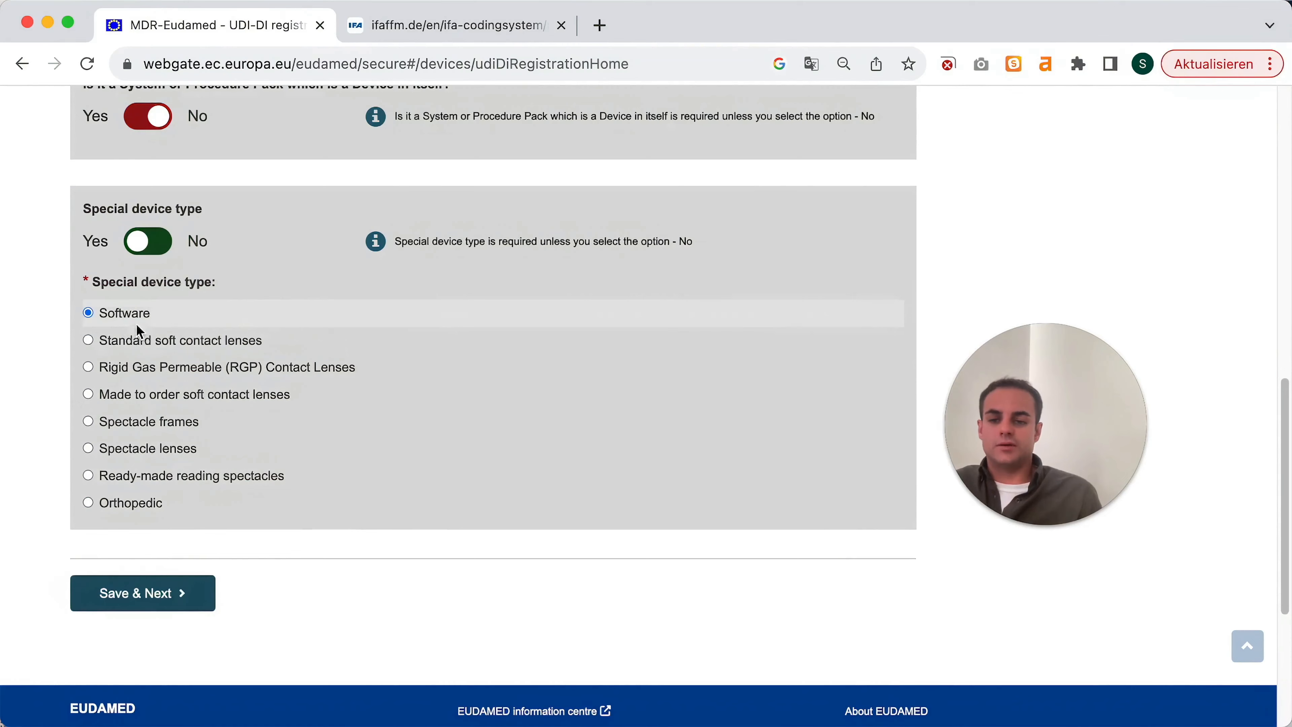
pyautogui.click(155, 610)
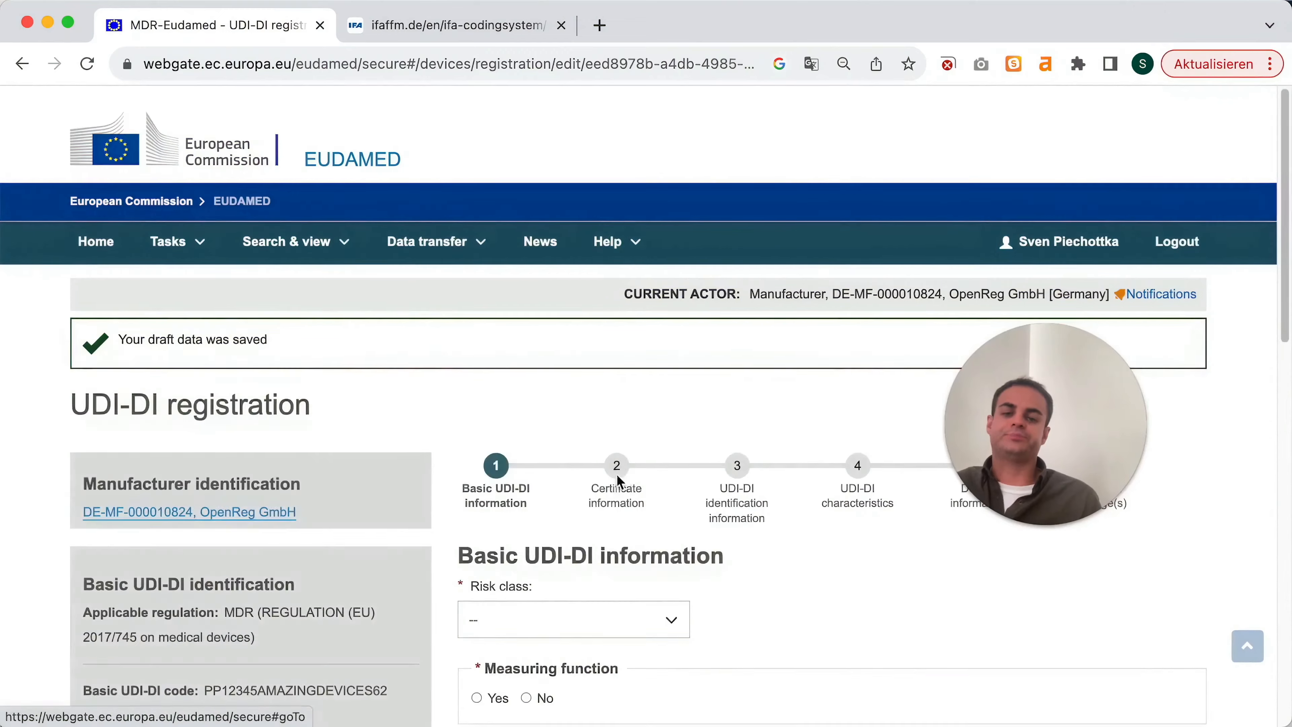
# Step: Set the device's risk class to Class I in the Basic UDI-DI information
pyautogui.scroll(-5, 672, 430)
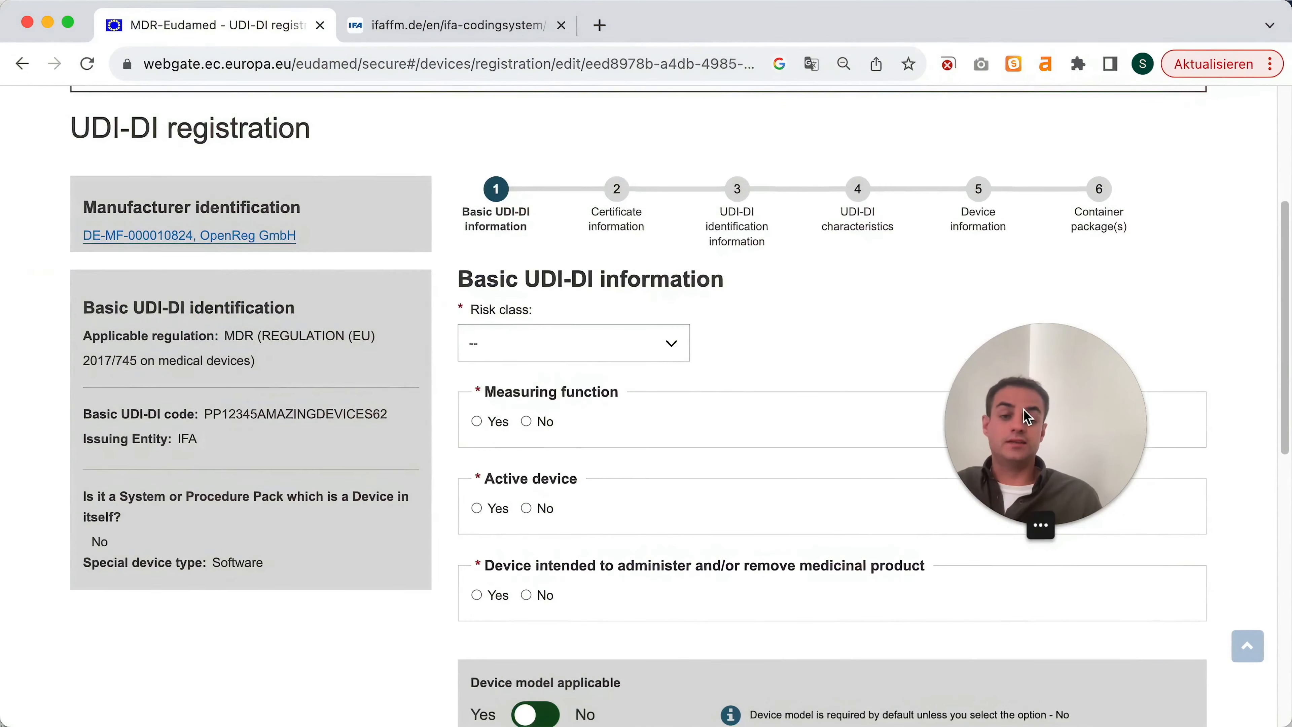
pyautogui.moveTo(1023, 409); pyautogui.dragTo(1139, 308)
pyautogui.scroll(-1, 871, 429)
pyautogui.scroll(-1, 871, 429)
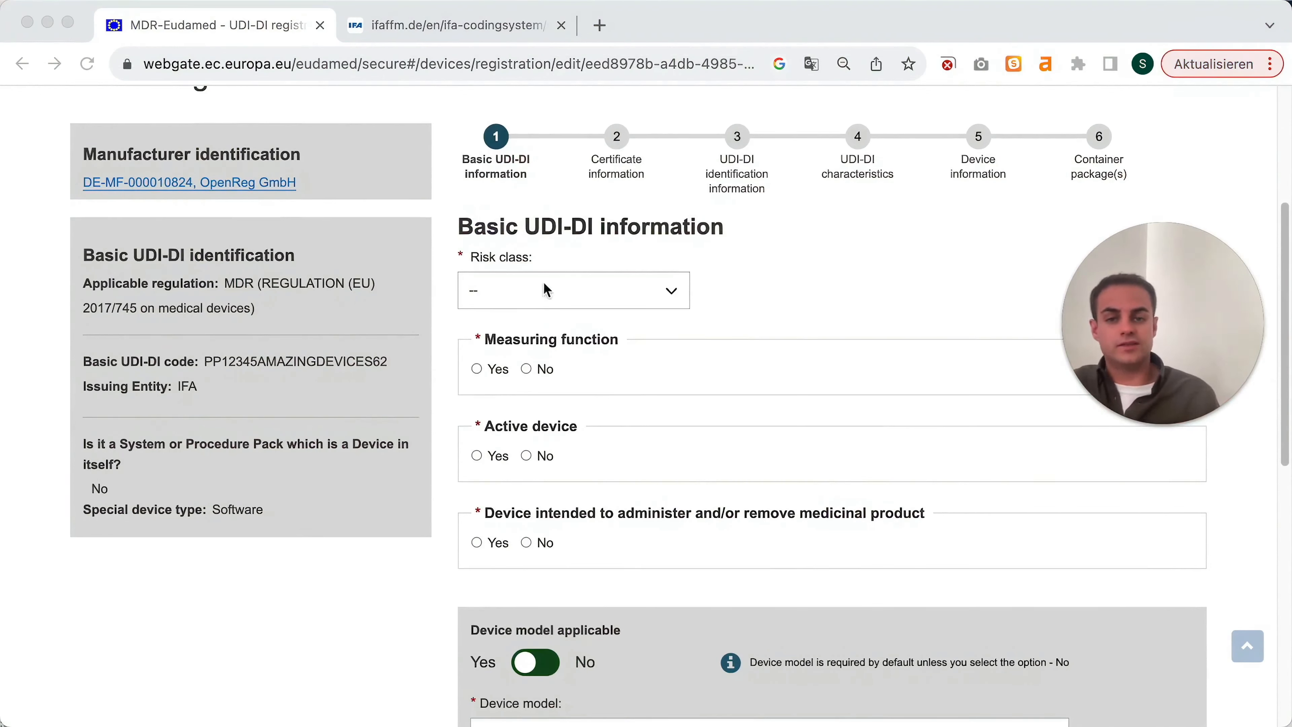
pyautogui.click(668, 291)
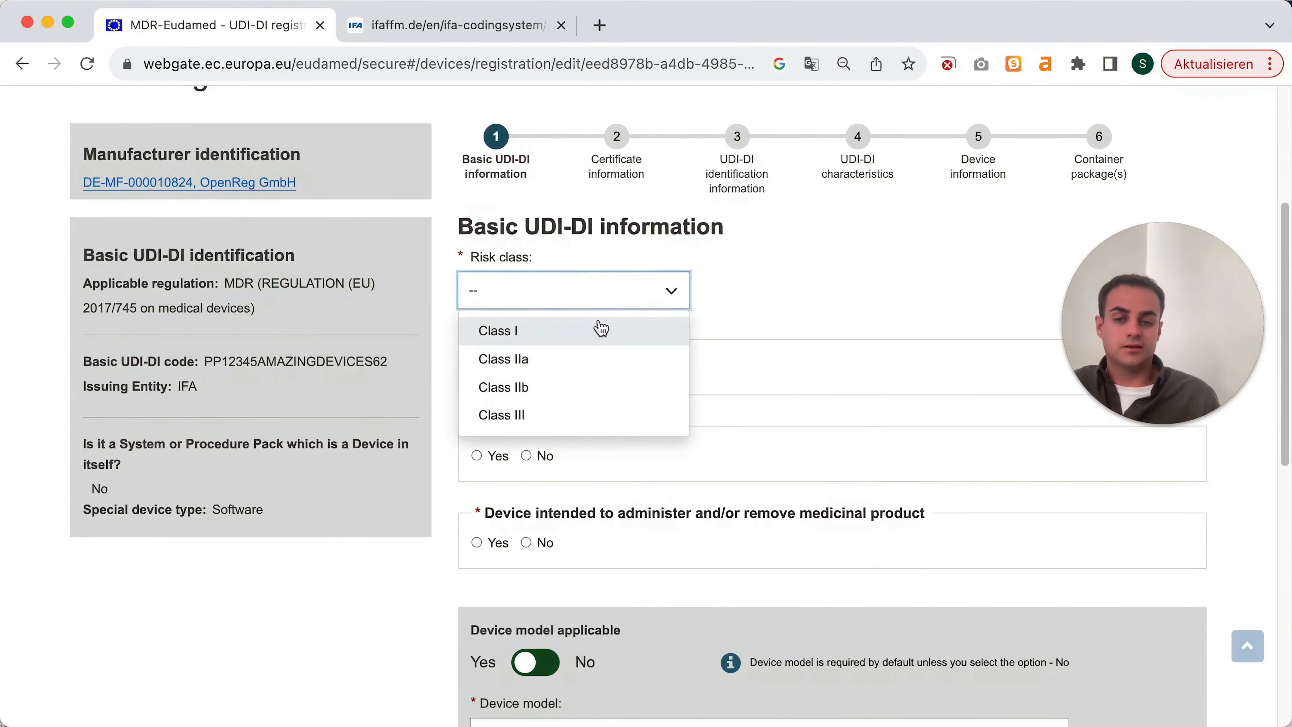
pyautogui.click(627, 333)
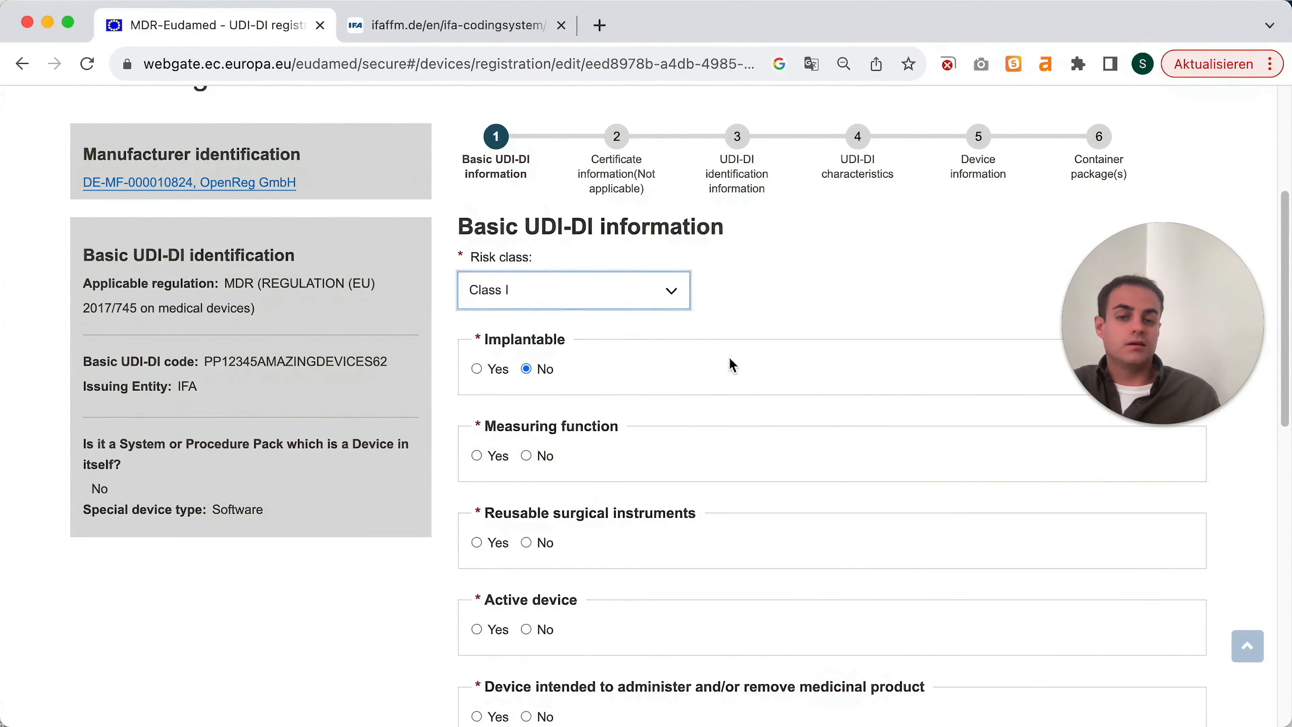
# Step: Answer No to both Measuring function and Reusable surgical instruments
pyautogui.scroll(-2, 729, 367)
pyautogui.scroll(-1, 544, 321)
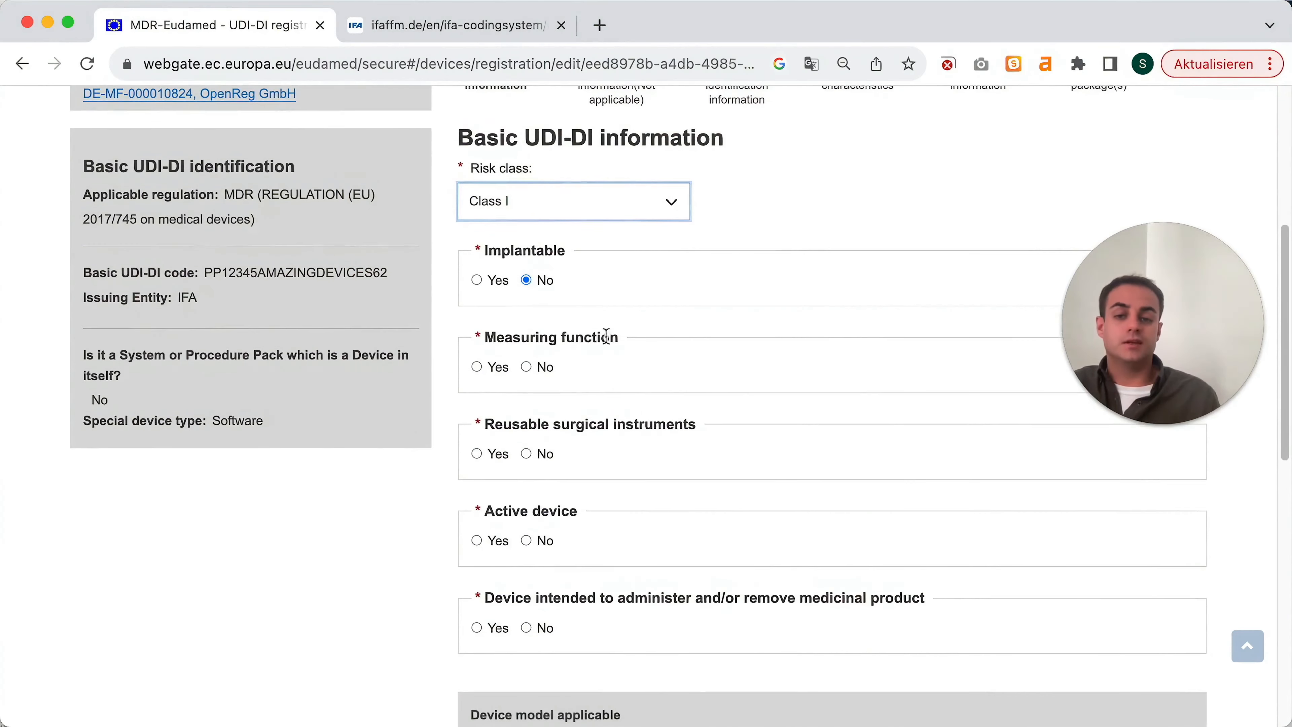
pyautogui.click(529, 367)
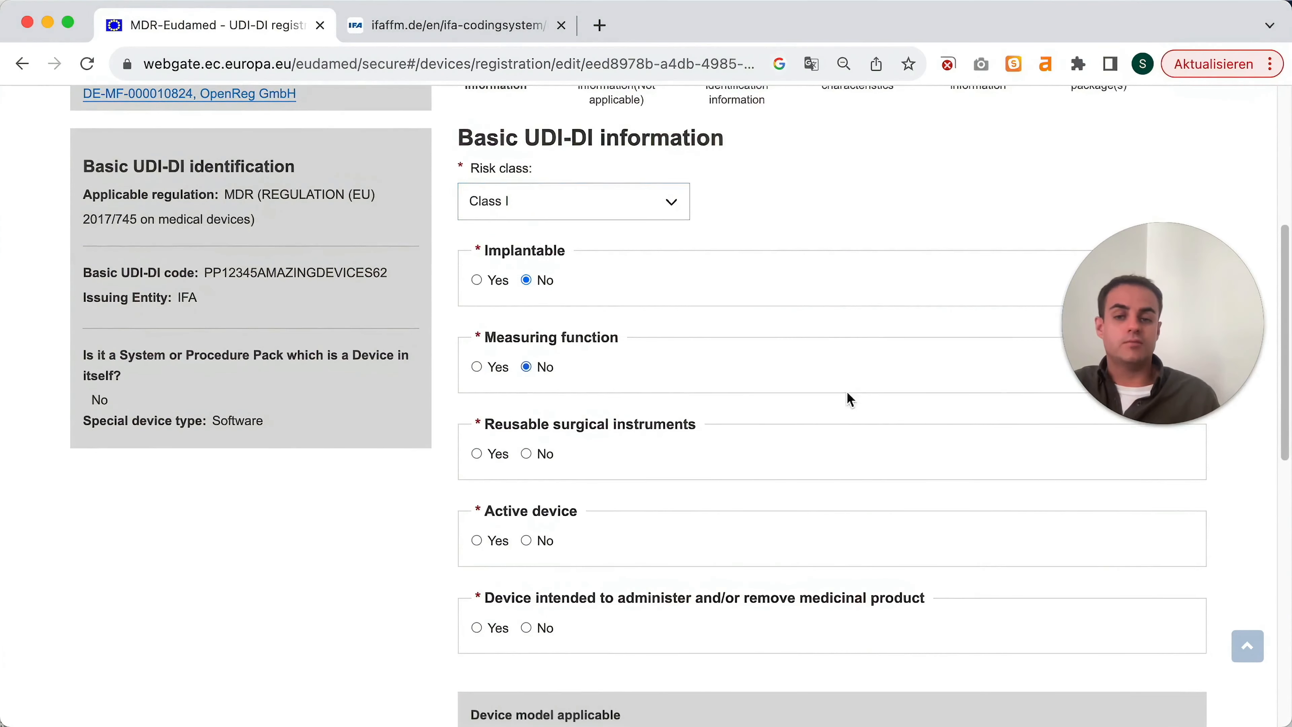
pyautogui.scroll(-3, 847, 394)
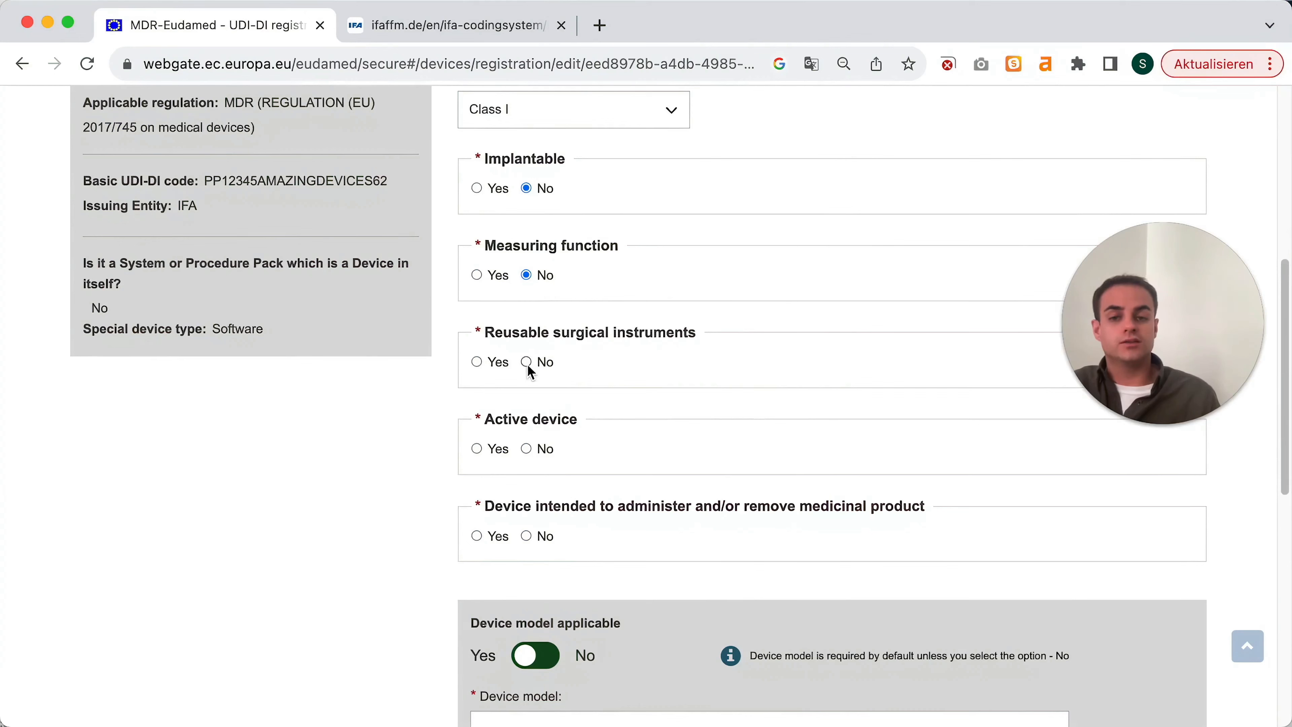
pyautogui.scroll(-1, 627, 386)
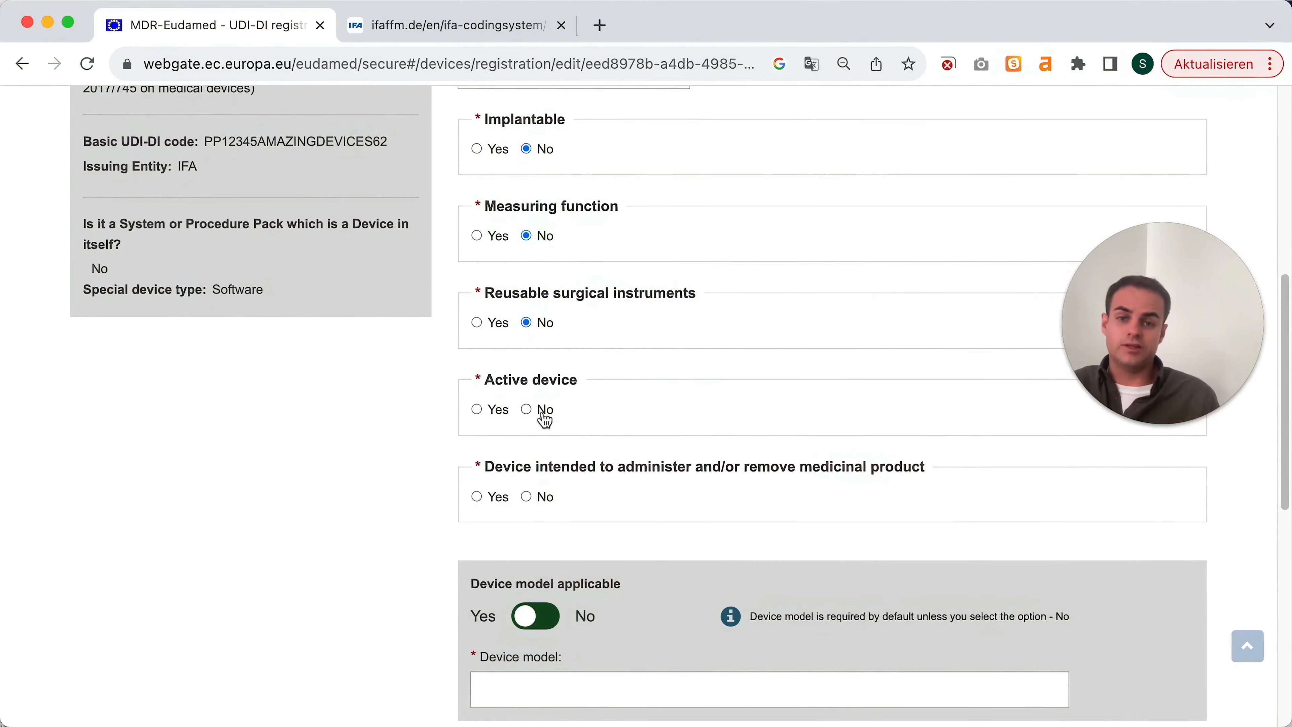
# Step: Answer Yes to Active device and No to Device intended to administer and/or remove medicinal product
pyautogui.click(477, 410)
pyautogui.scroll(-3, 724, 407)
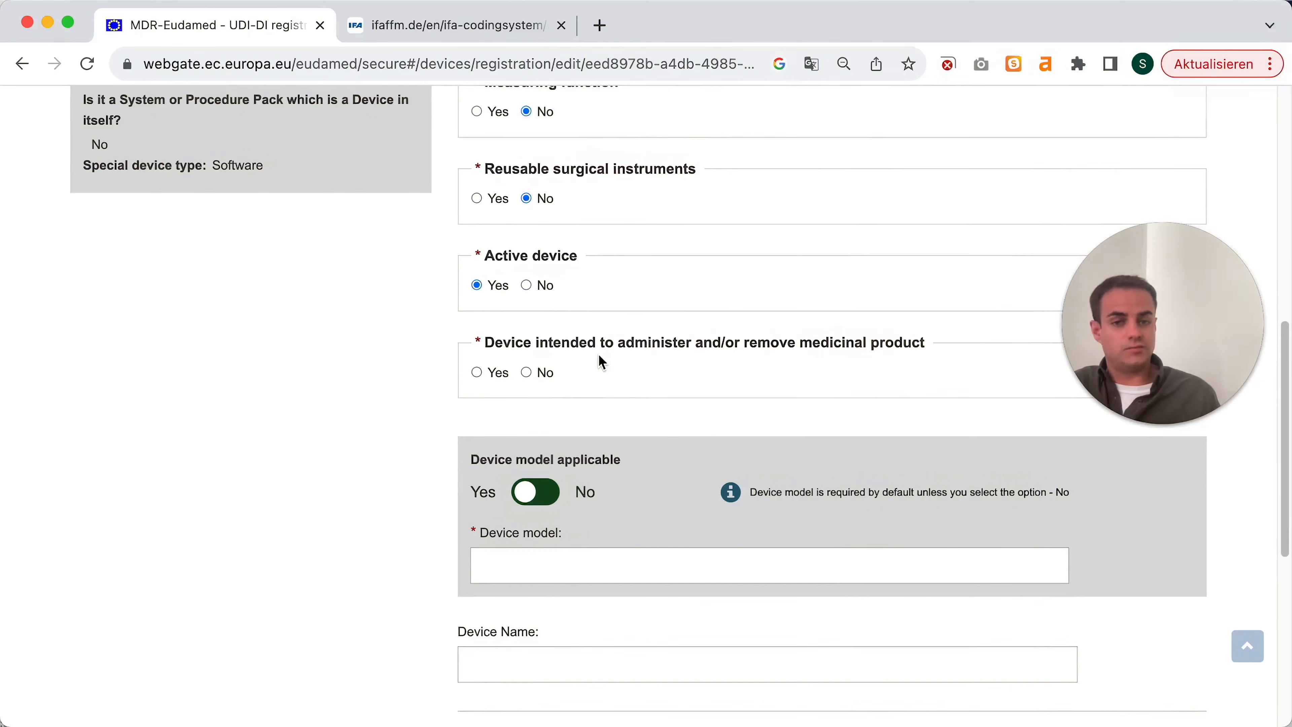
pyautogui.scroll(-1, 608, 357)
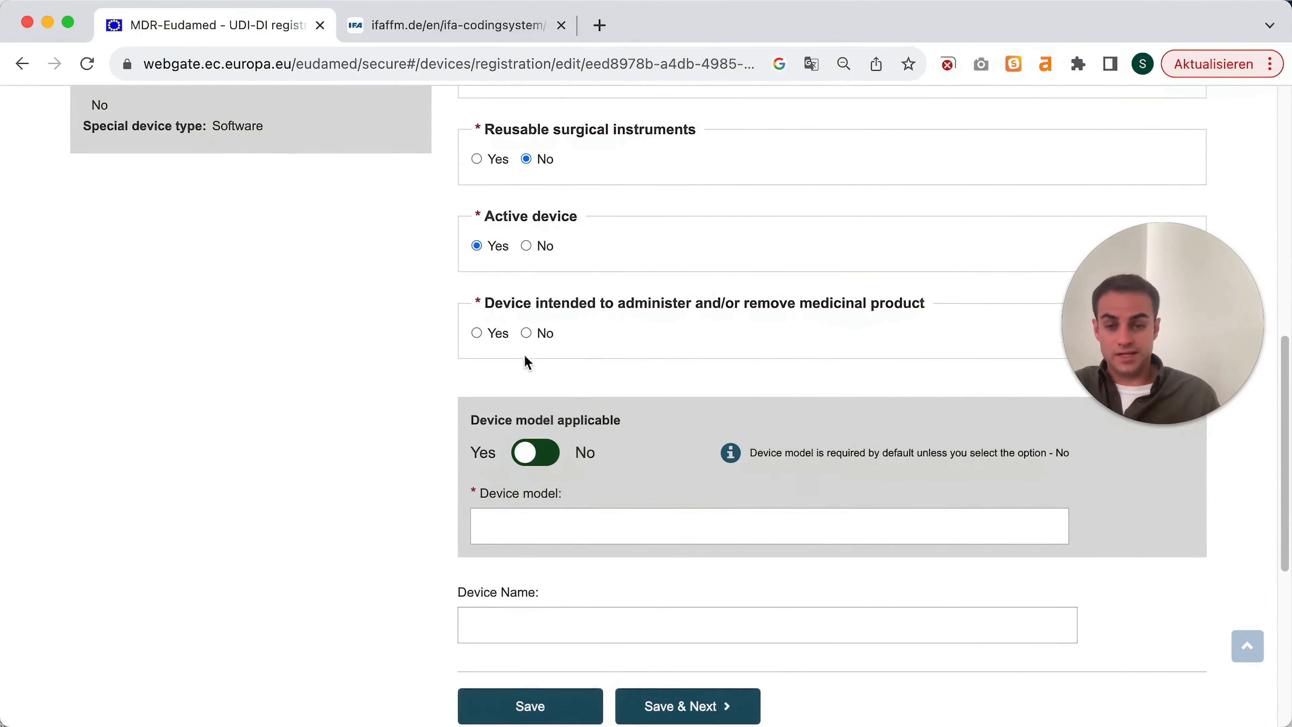
pyautogui.click(525, 336)
pyautogui.scroll(-1, 629, 346)
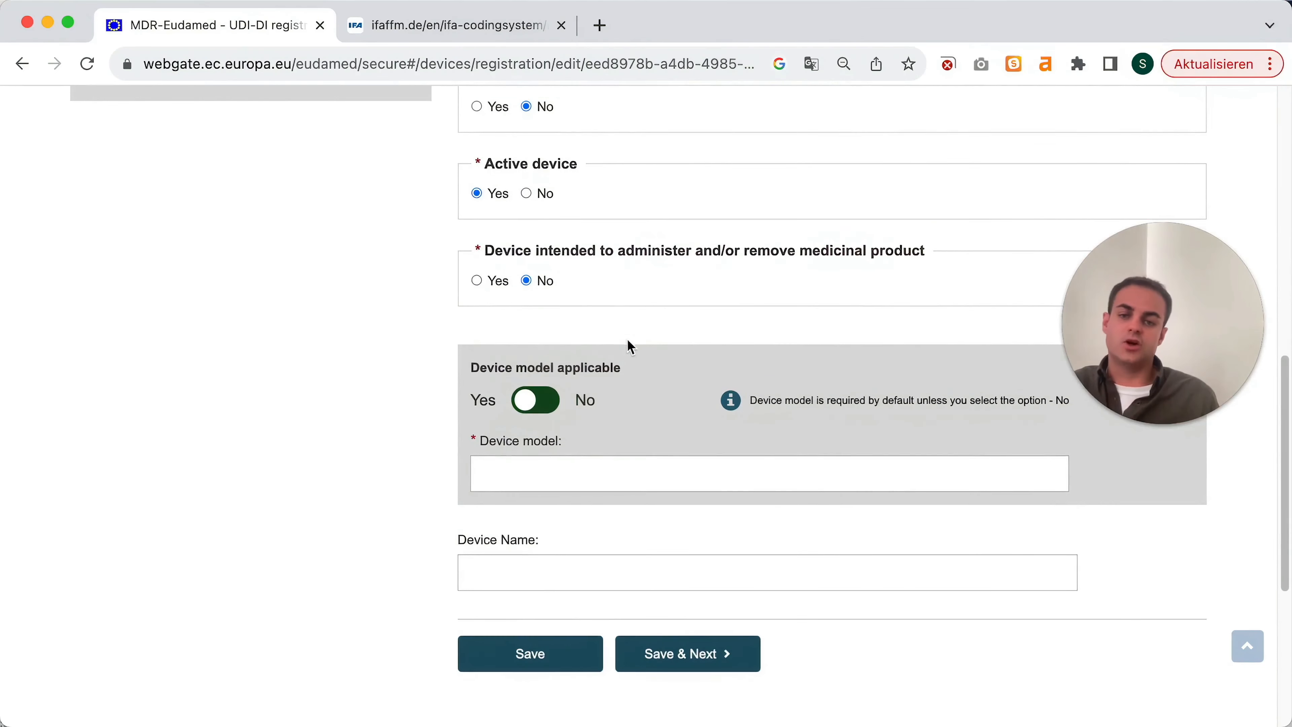
# Step: Review the device model requirement and set Device model applicable to No
pyautogui.moveTo(1173, 325); pyautogui.dragTo(1180, 248)
pyautogui.scroll(-2, 920, 384)
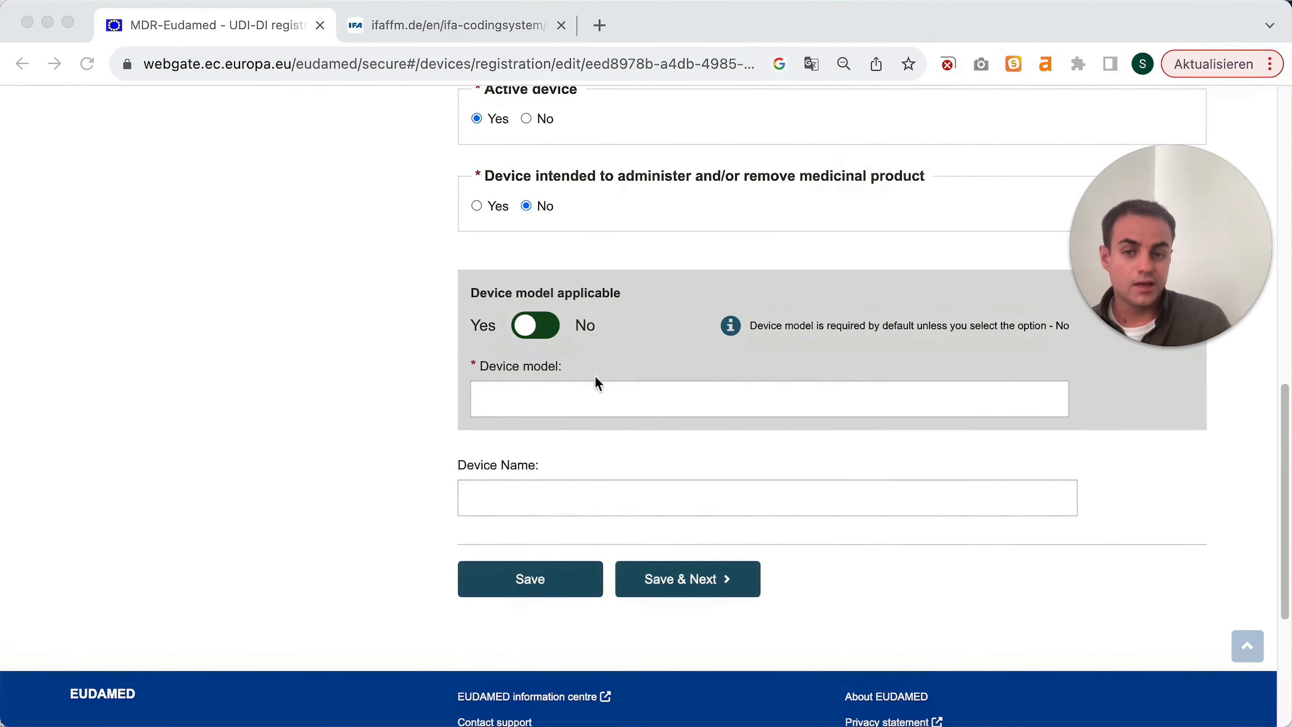
pyautogui.click(555, 385)
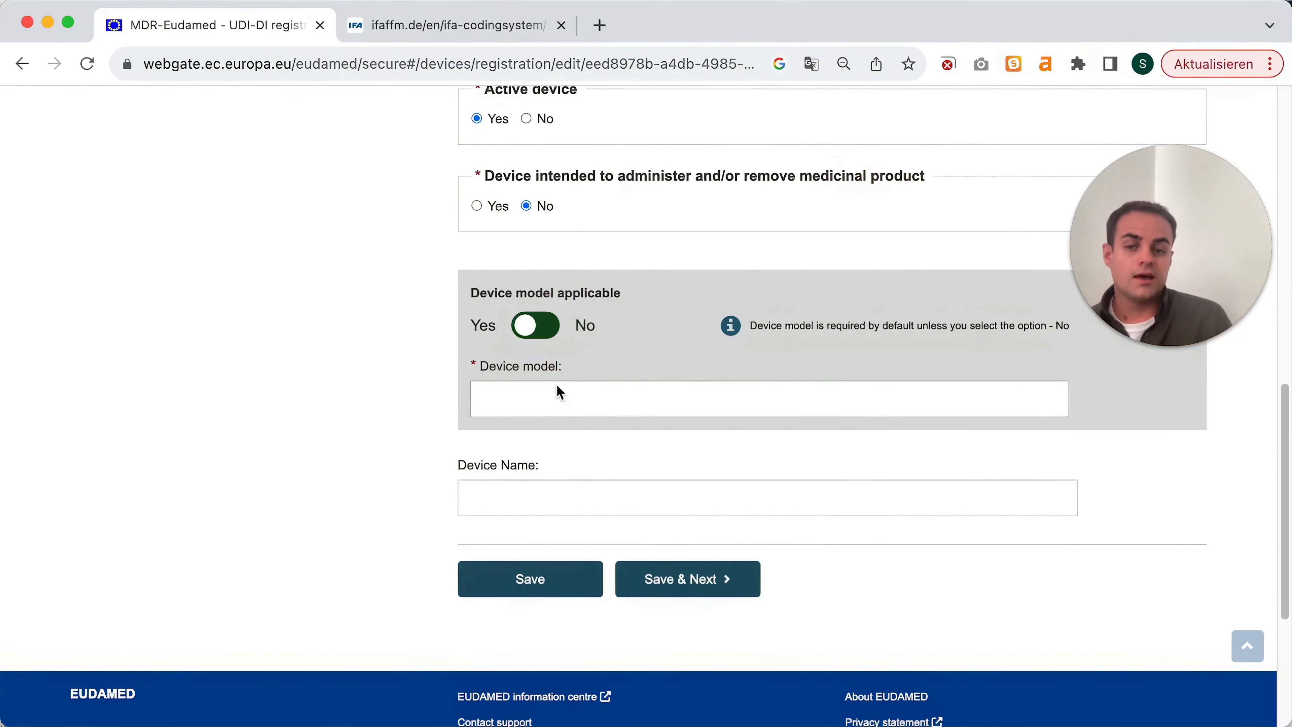
pyautogui.doubleClick(538, 369)
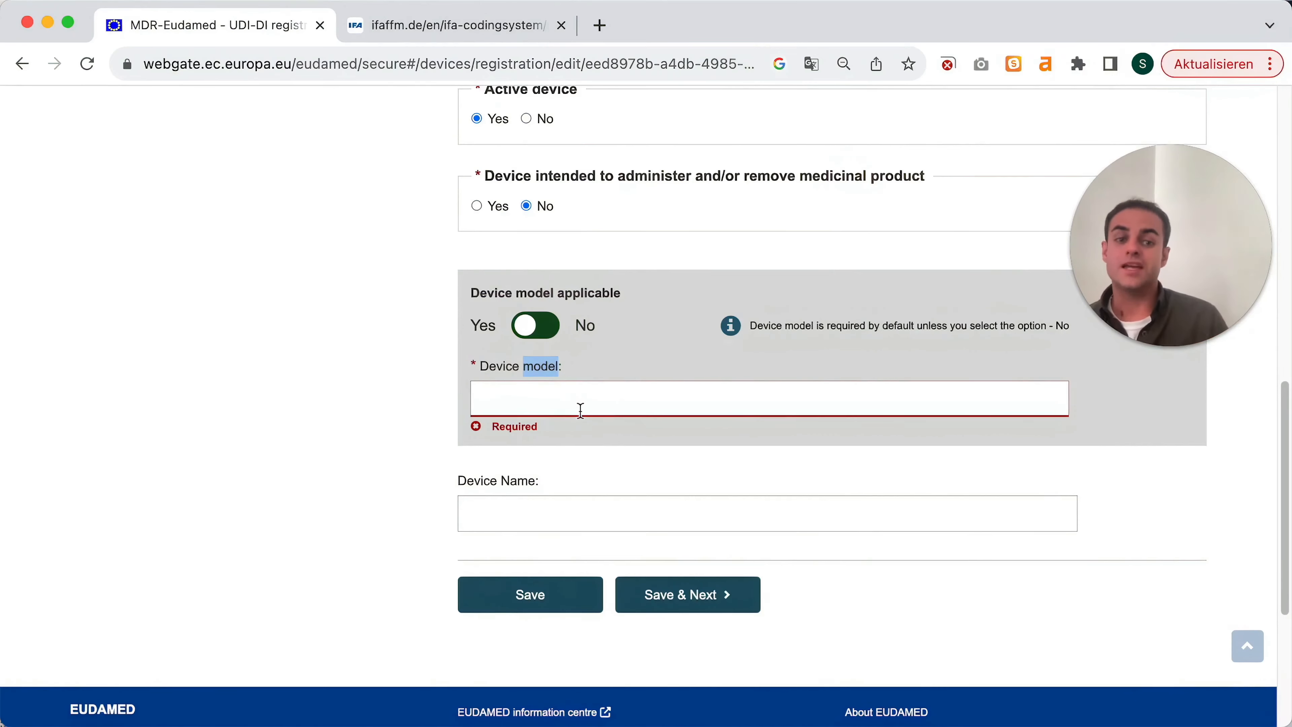
pyautogui.scroll(20, 631, 340)
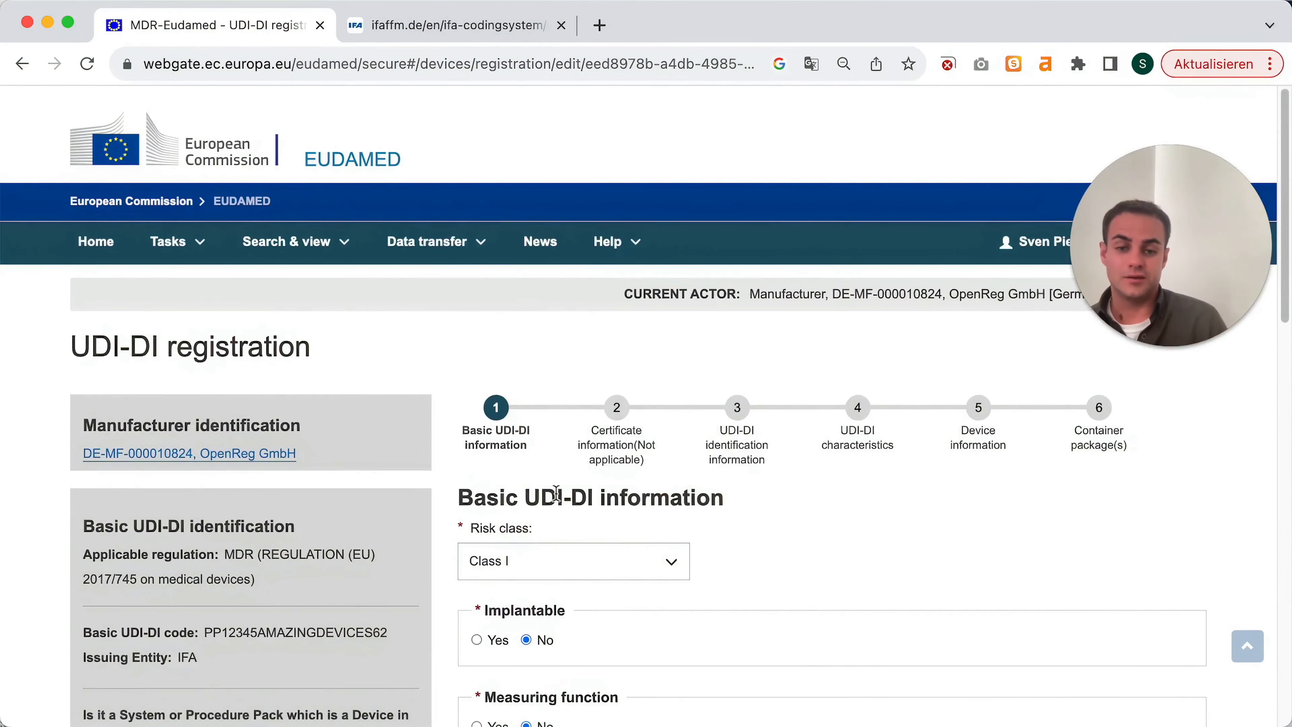
pyautogui.moveTo(460, 497); pyautogui.dragTo(598, 498)
pyautogui.scroll(-13, 602, 499)
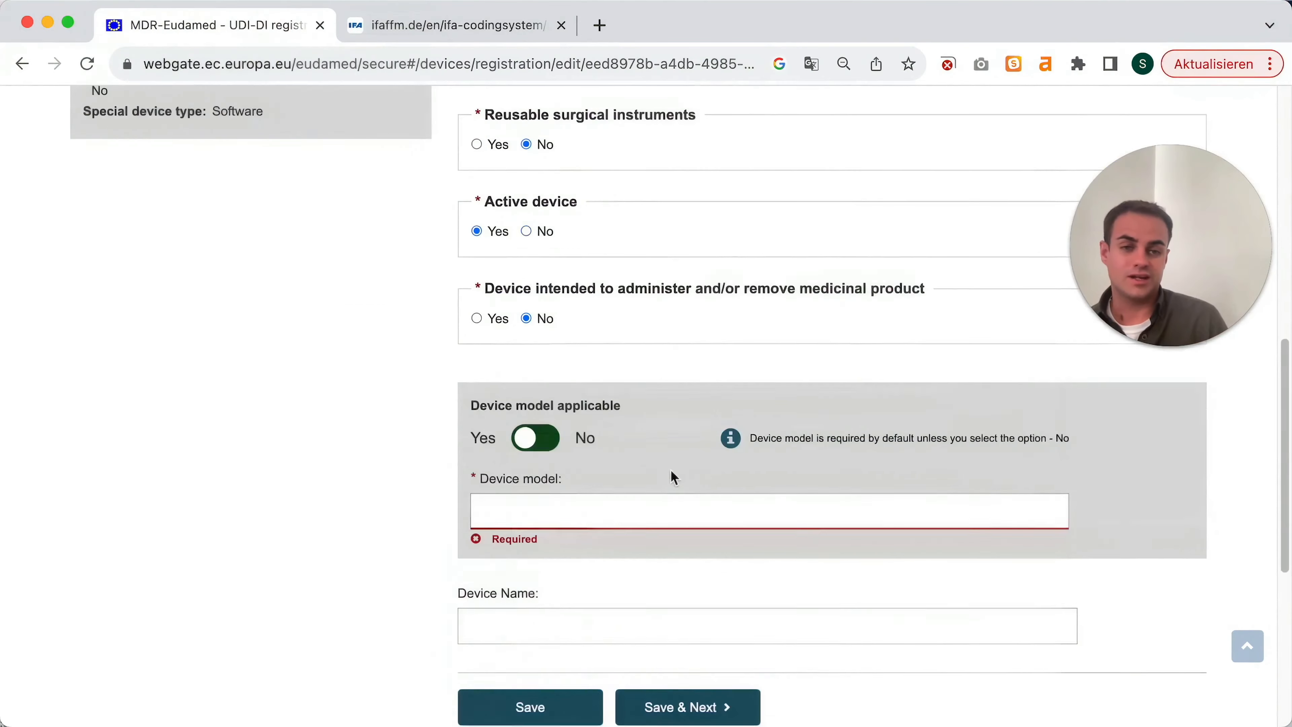
pyautogui.scroll(-2, 672, 481)
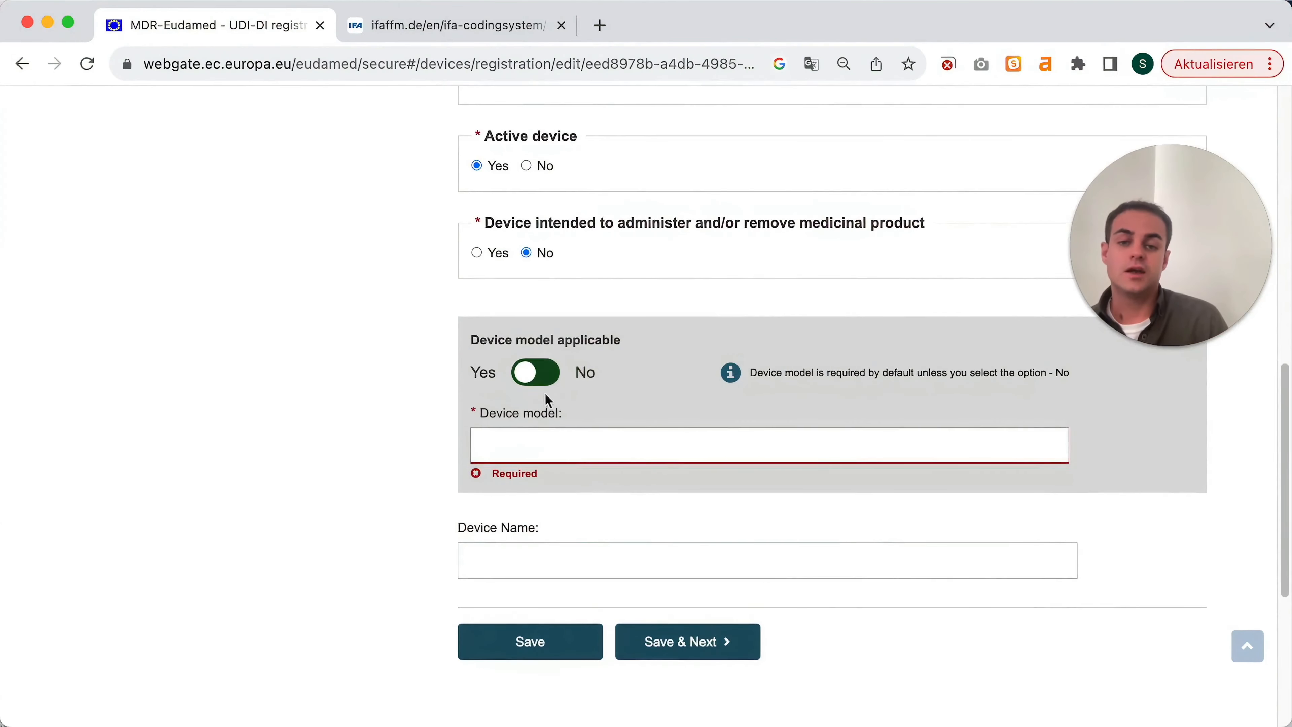
pyautogui.click(551, 381)
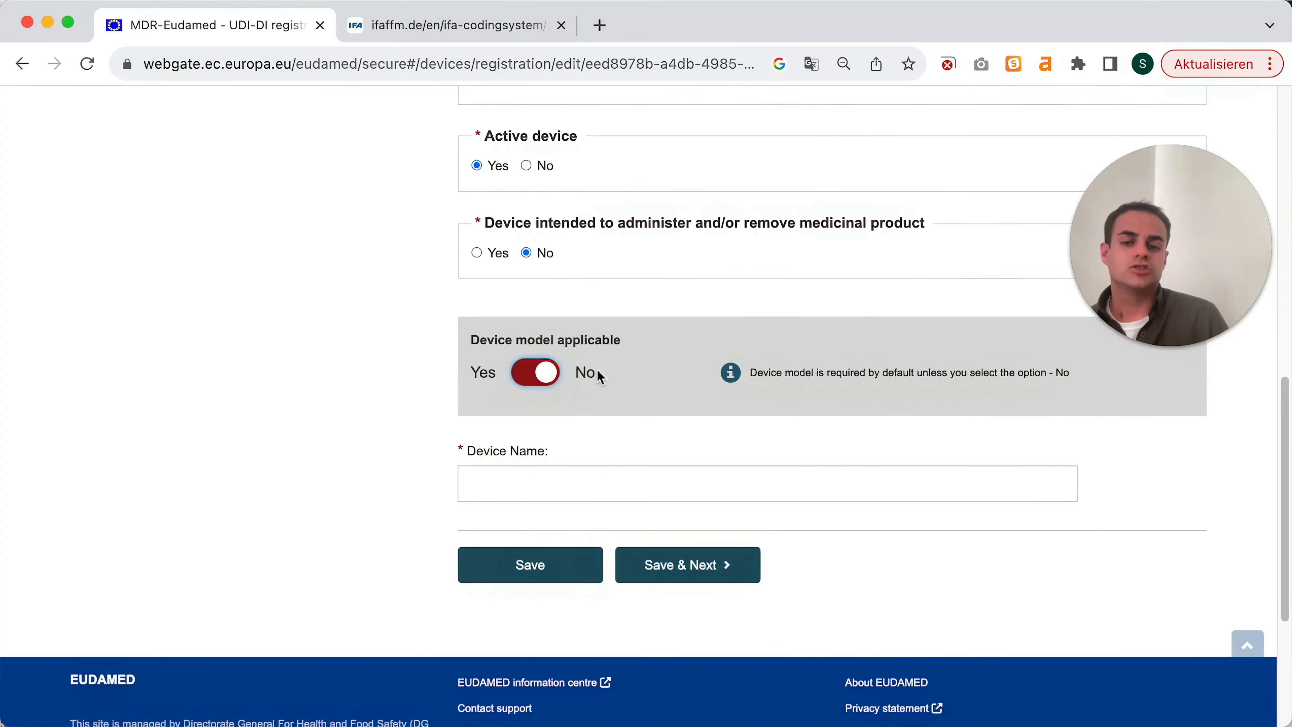
# Step: Enter Amazing Devices as the device name, then save and continue to the UDI-DI identification information
pyautogui.scroll(-2, 593, 374)
pyautogui.click(547, 441)
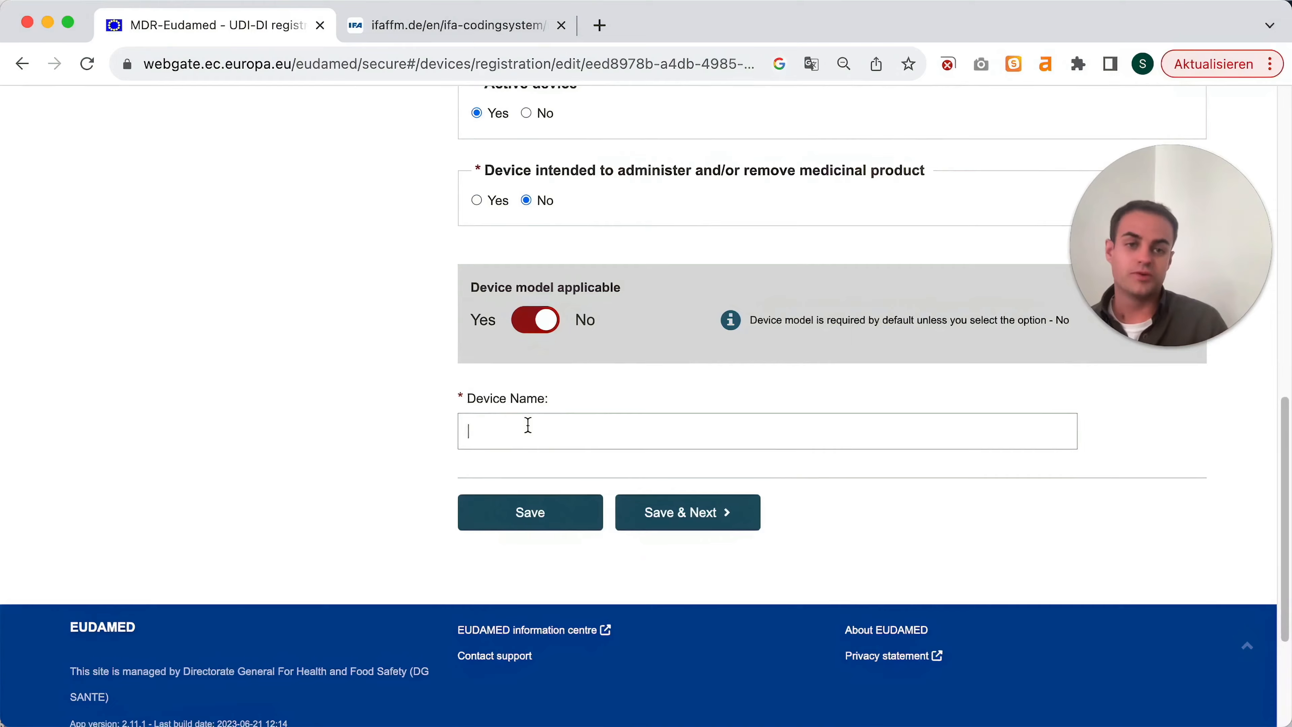
pyautogui.scroll(10, 582, 433)
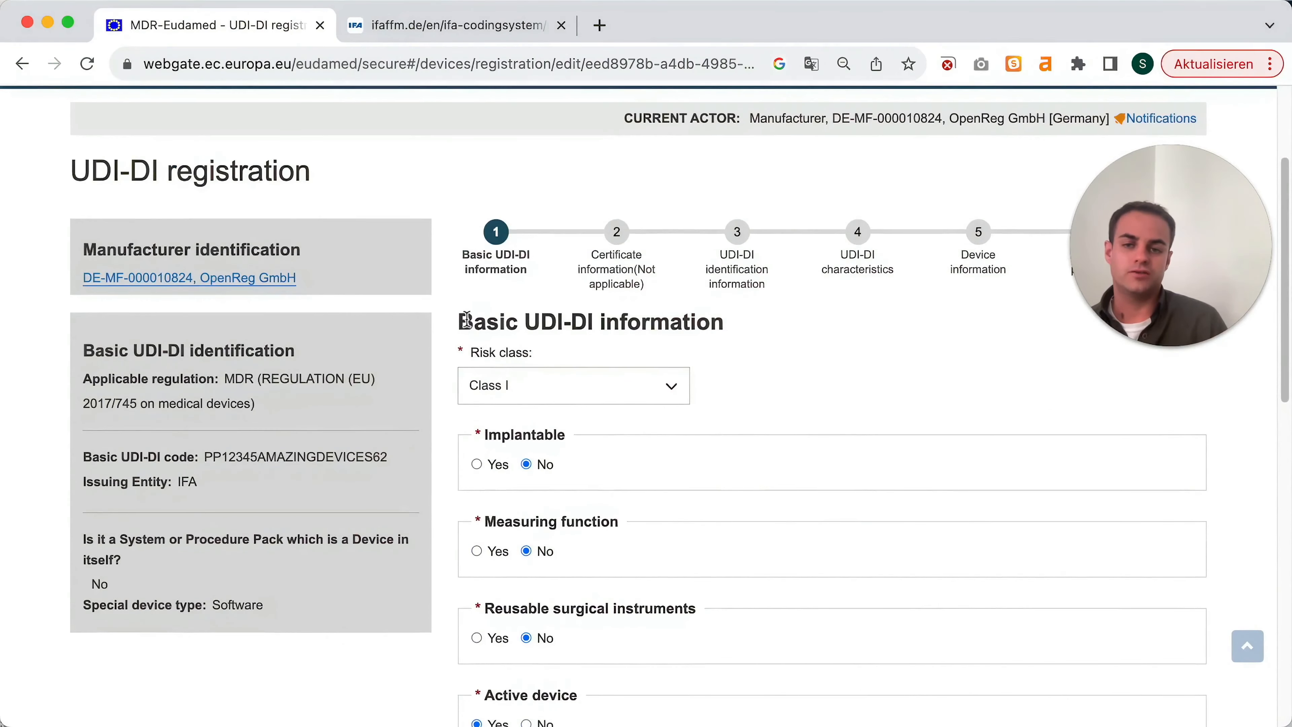
pyautogui.scroll(-1, 619, 351)
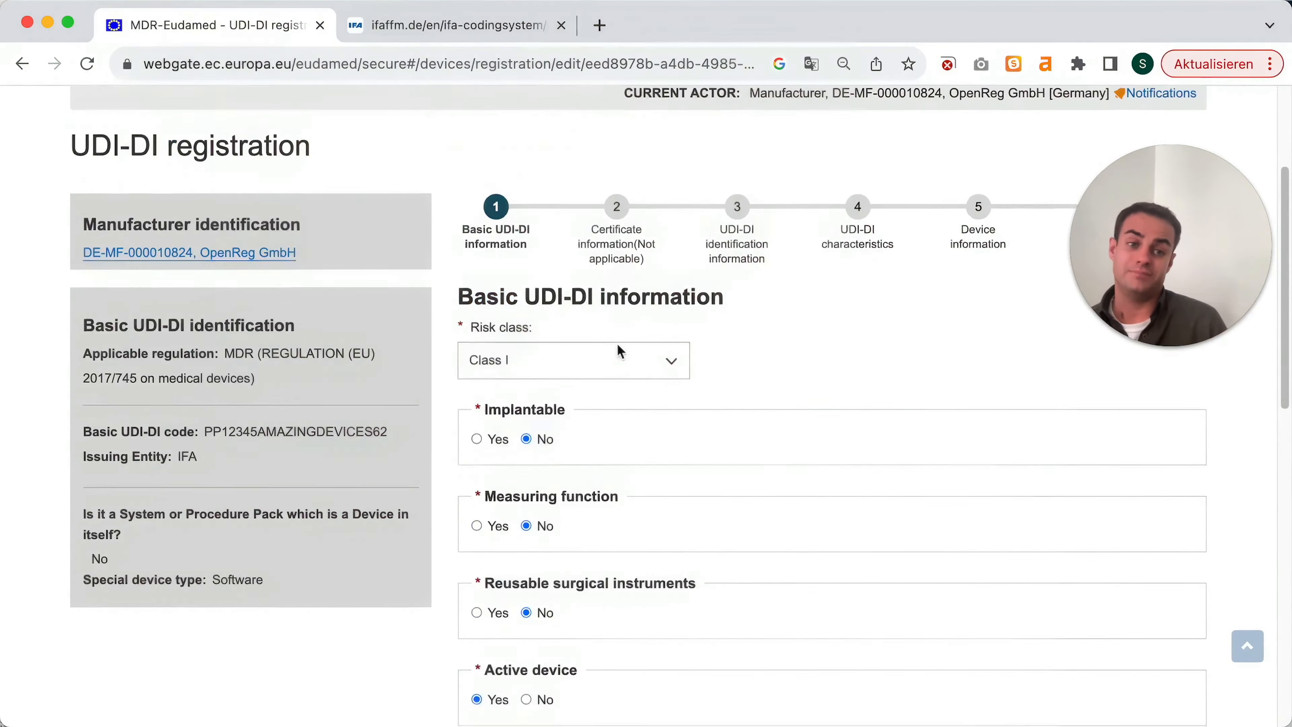
pyautogui.scroll(-15, 619, 352)
pyautogui.click(600, 268)
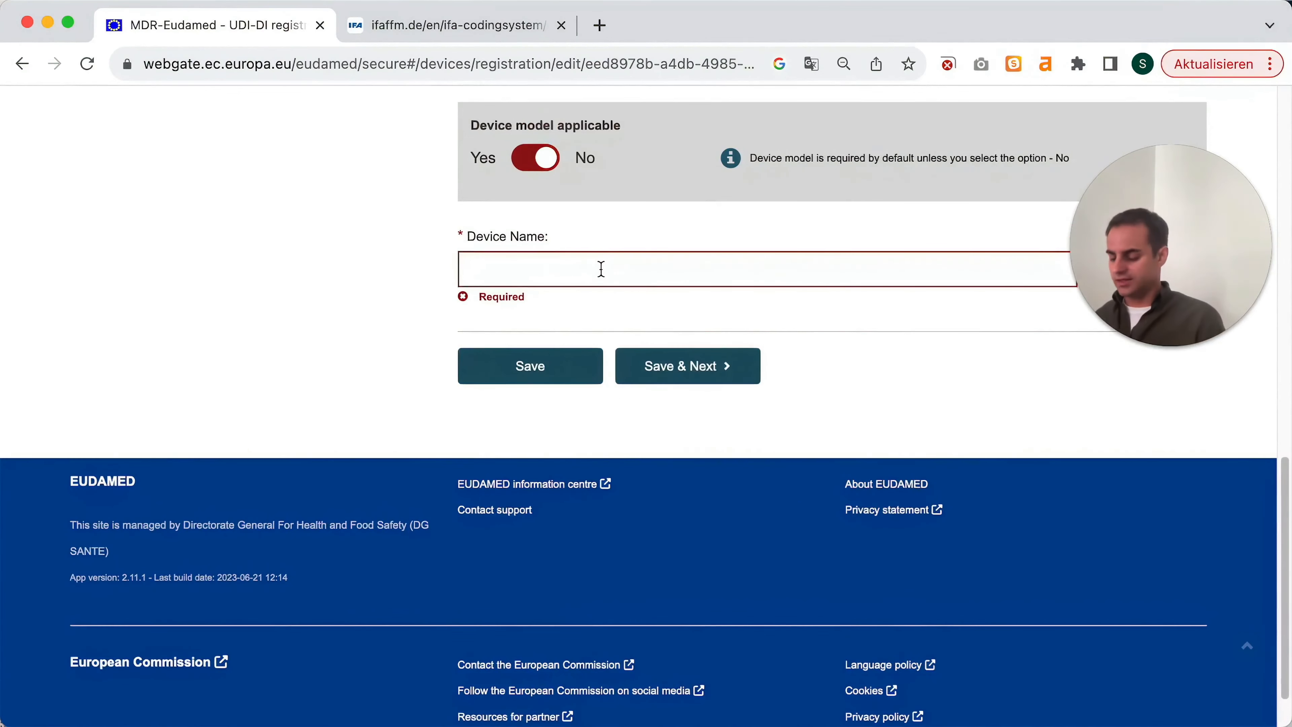
pyautogui.write('Amazing Devi')
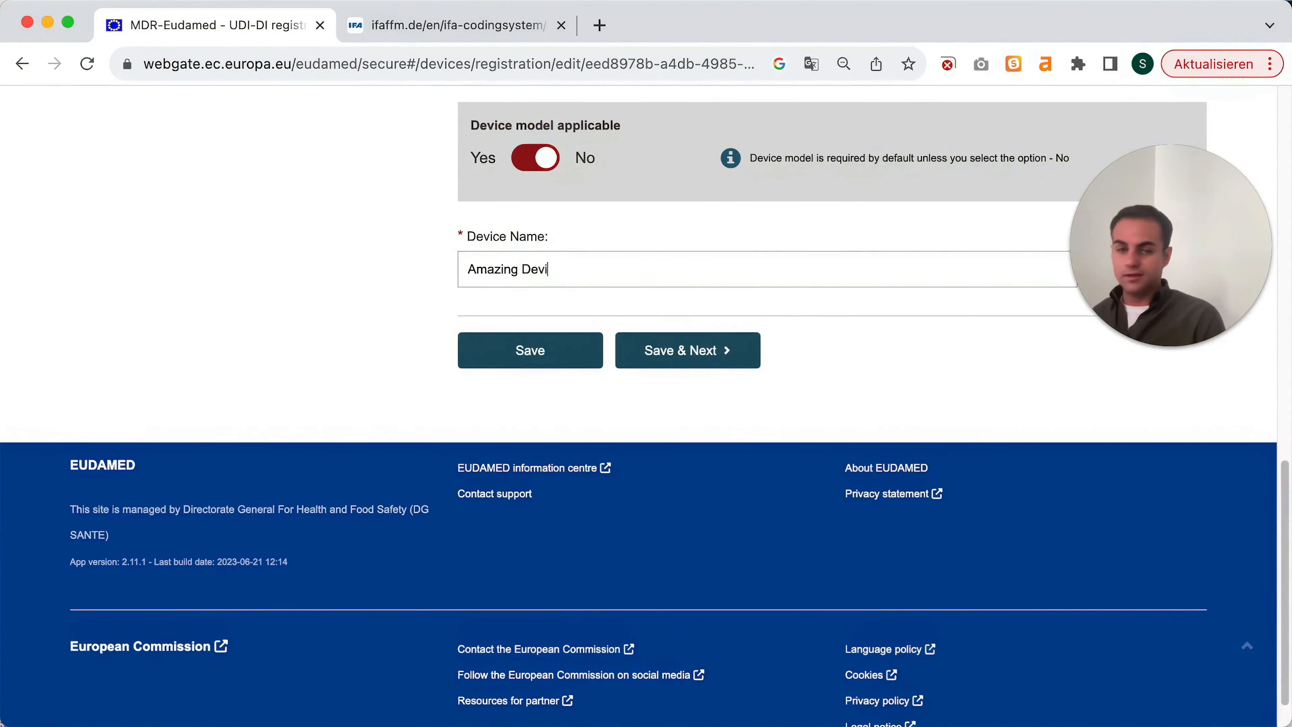
pyautogui.write('ces')
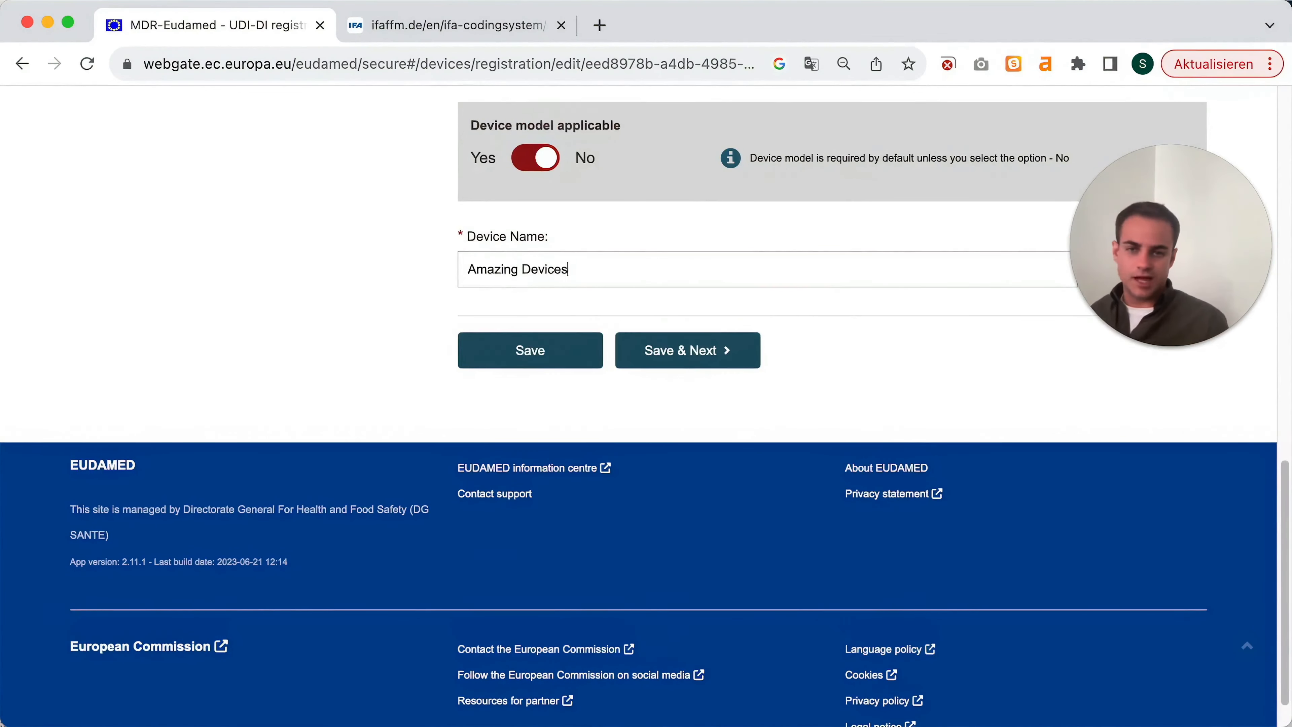
pyautogui.click(698, 356)
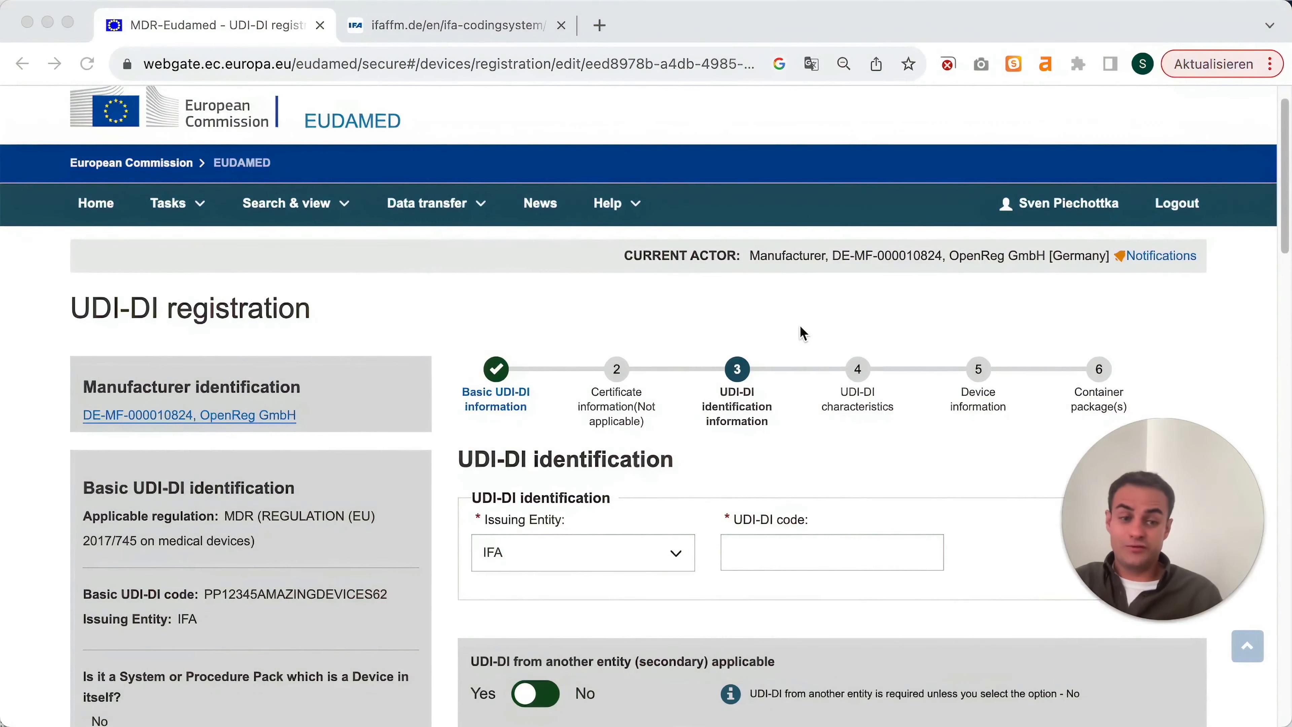
# Step: View the UDI-DI issuing entity options, switch the selection to GS1 and return it to IFA
pyautogui.scroll(-3, 803, 334)
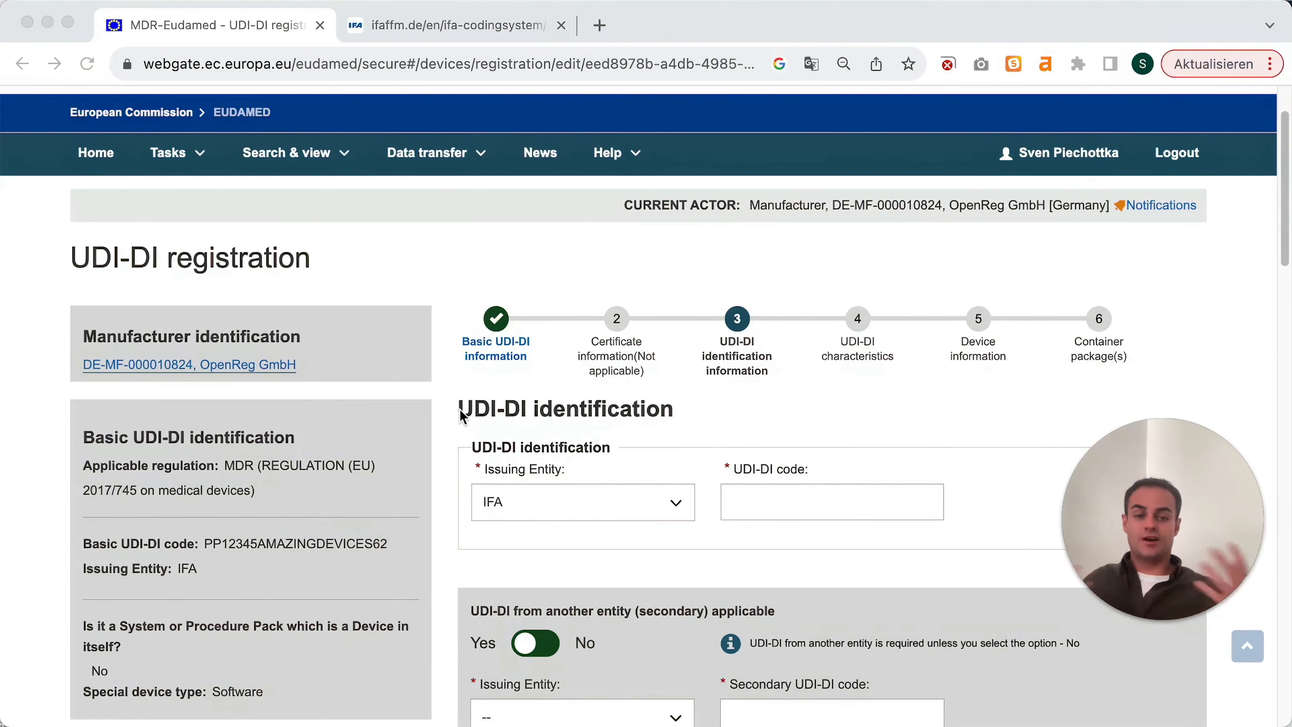
pyautogui.scroll(-3, 475, 394)
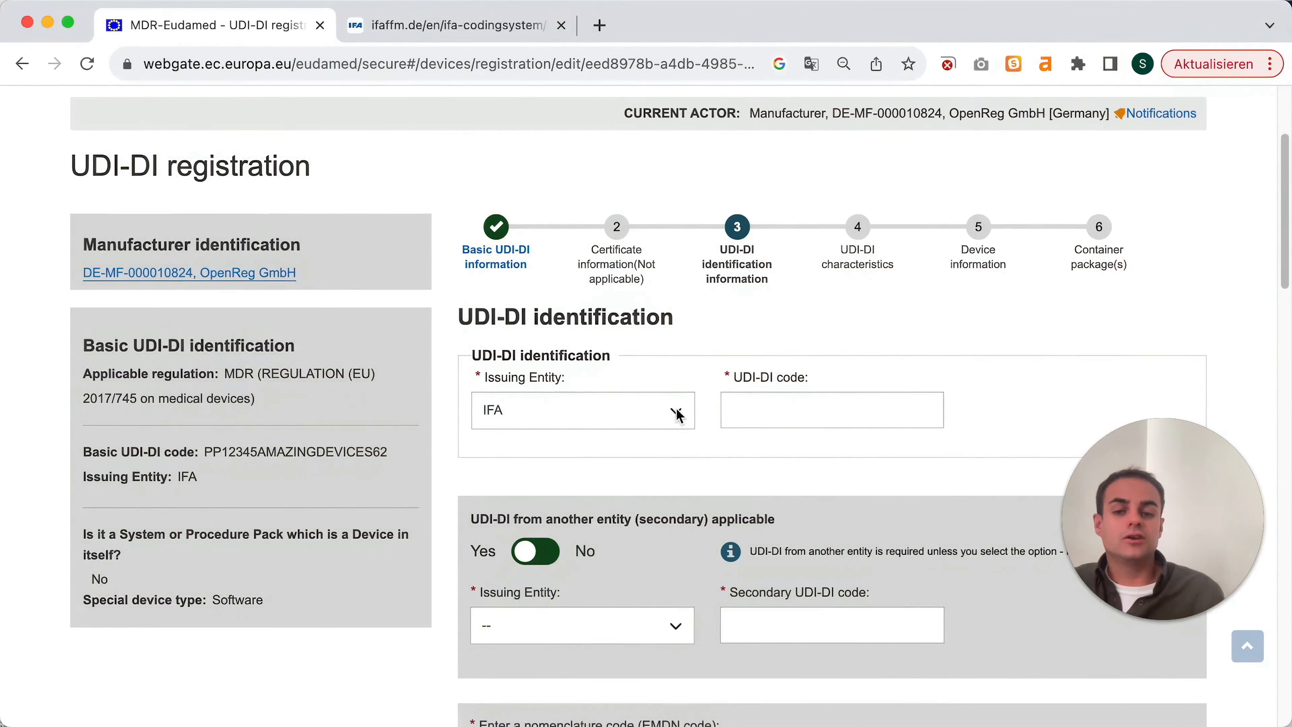
pyautogui.click(676, 412)
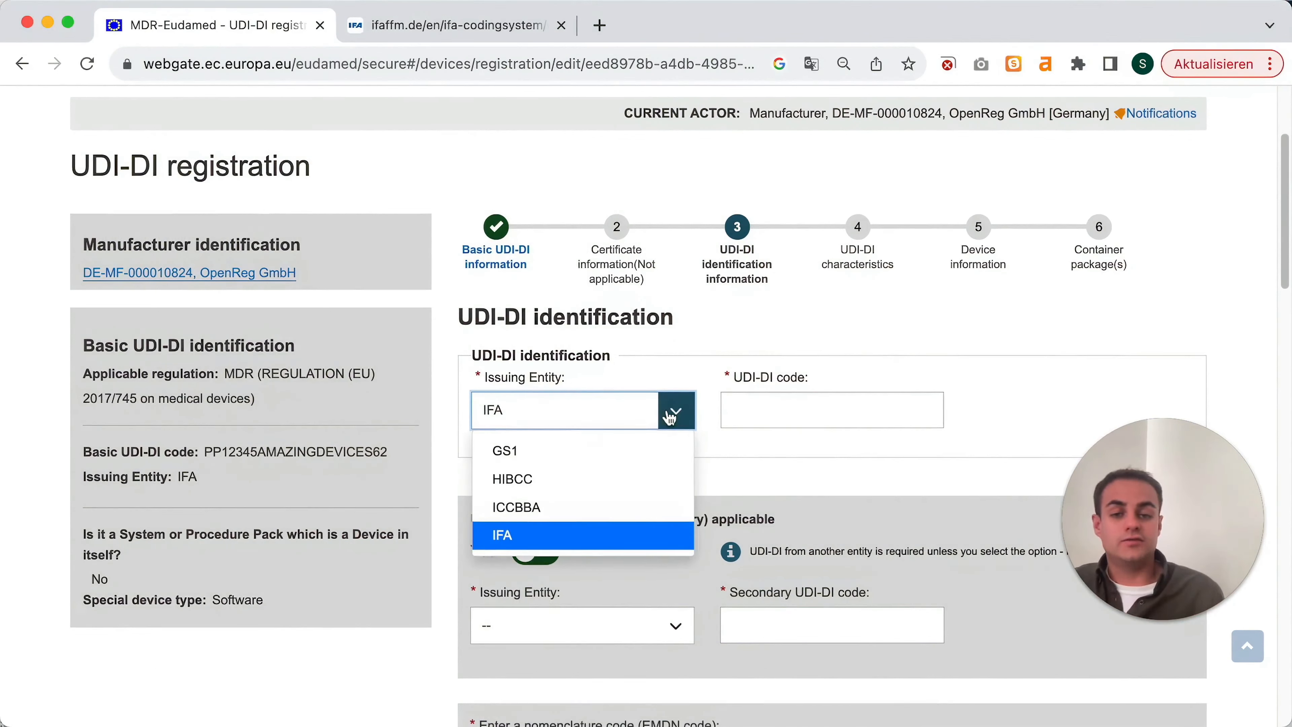
pyautogui.click(670, 416)
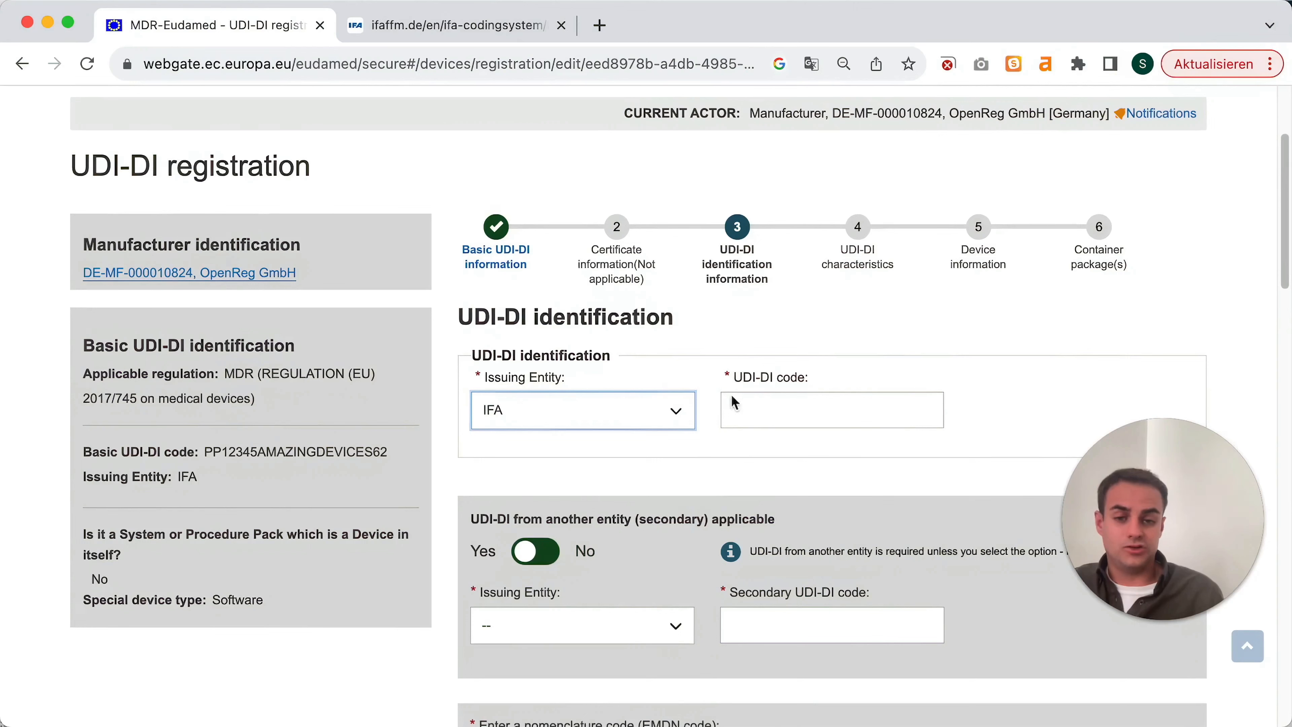
pyautogui.click(676, 412)
pyautogui.click(555, 448)
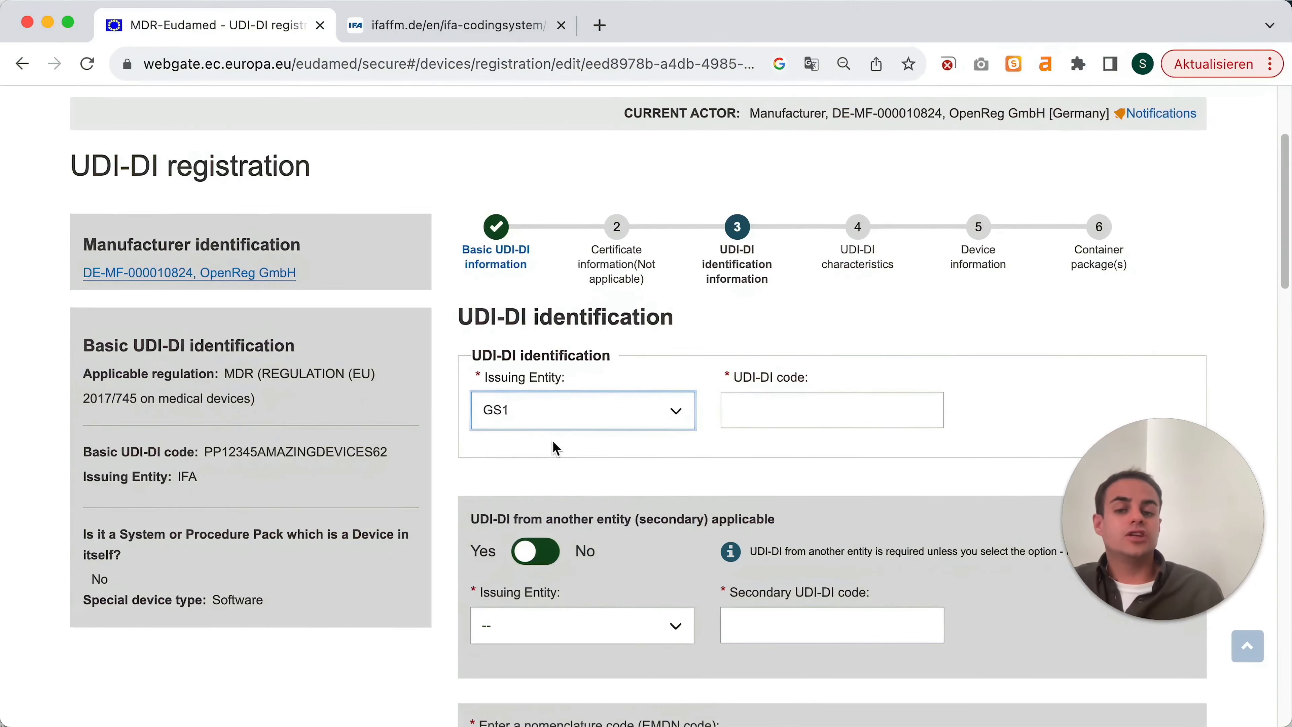
pyautogui.click(817, 409)
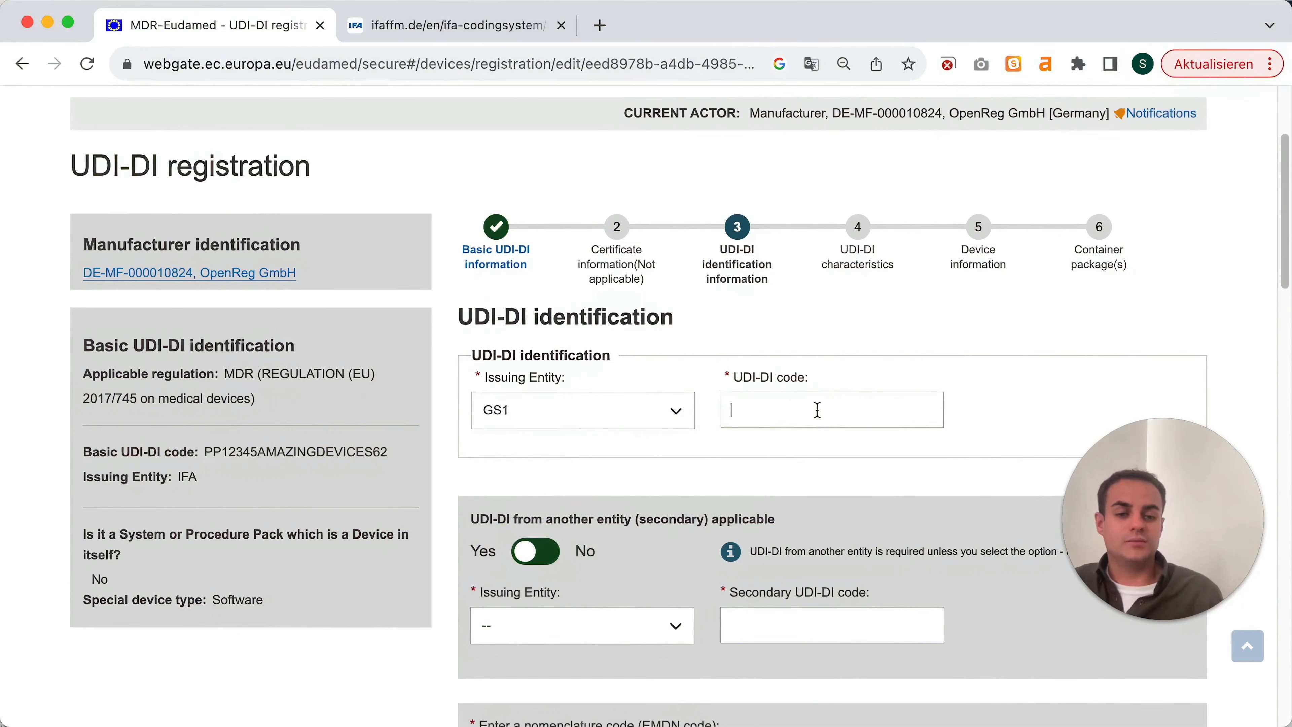
pyautogui.click(674, 413)
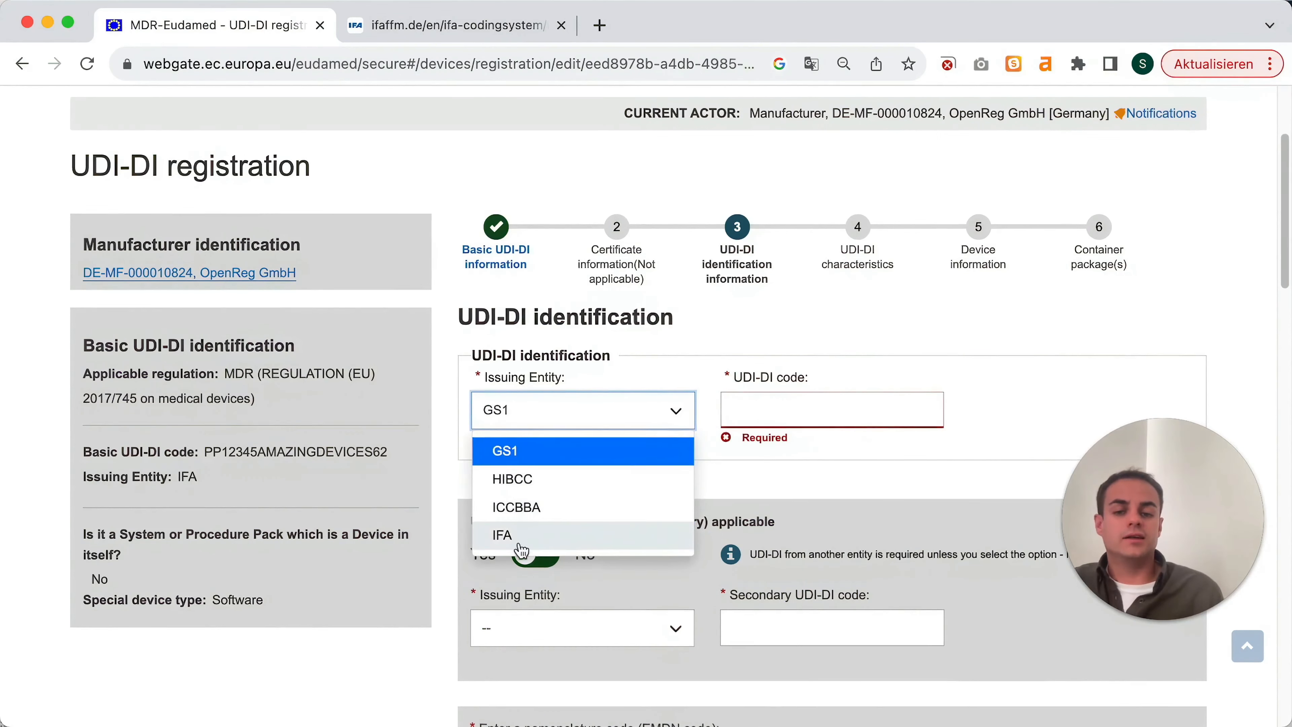
pyautogui.click(522, 534)
# Step: Enter 1312345AMAZINGDEVICE145 as the UDI-DI code for the IFA issuing entity
pyautogui.click(810, 412)
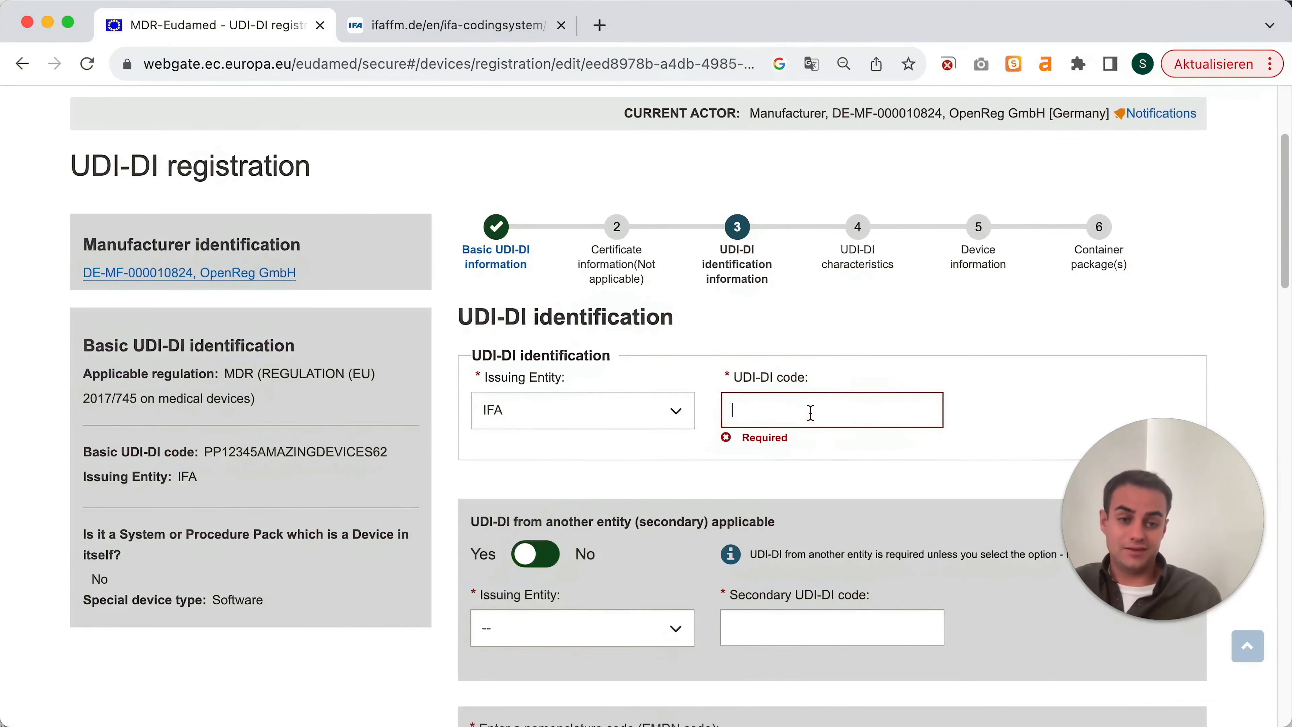
pyautogui.scroll(-2, 810, 412)
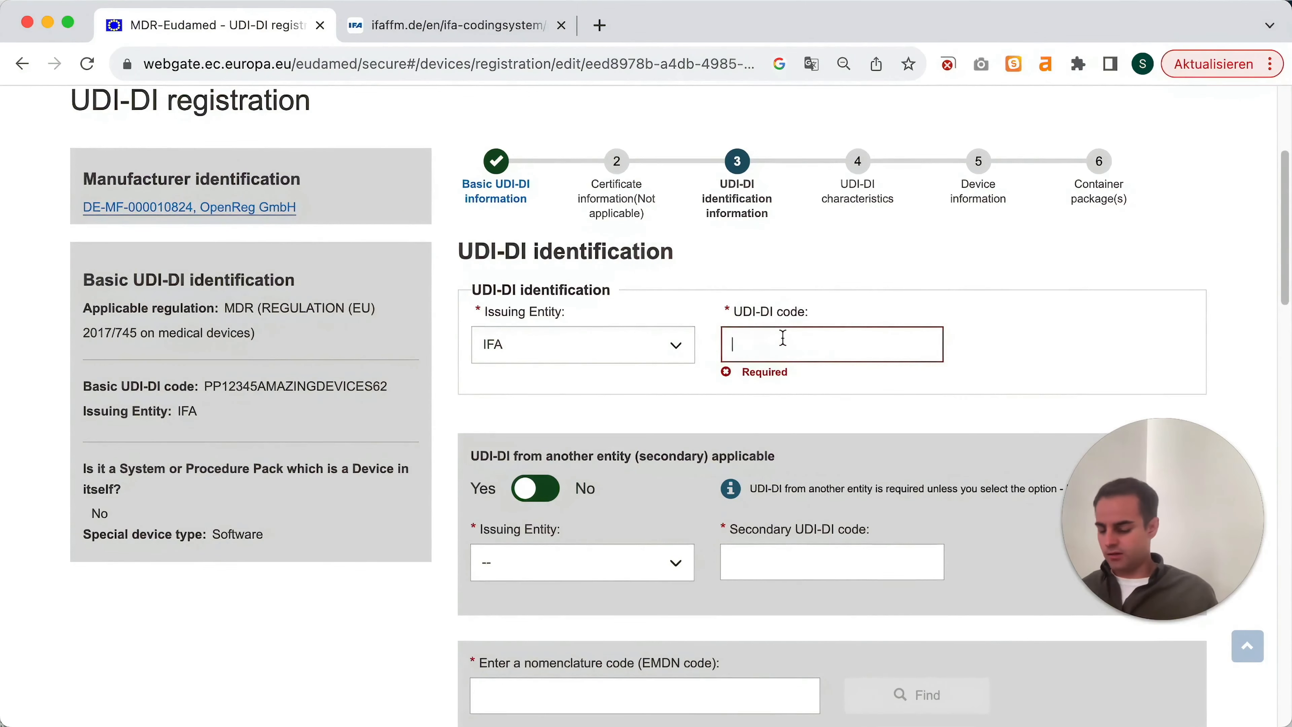
pyautogui.write('13123')
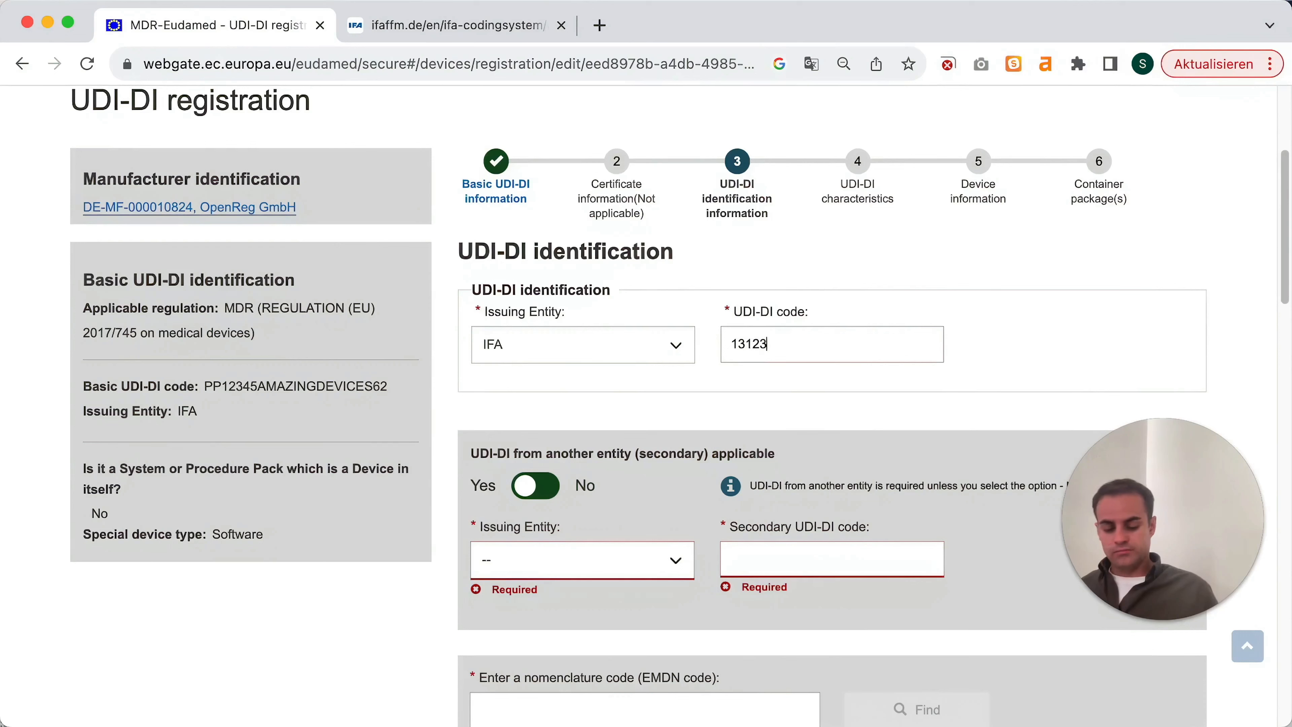
pyautogui.write('45AMA')
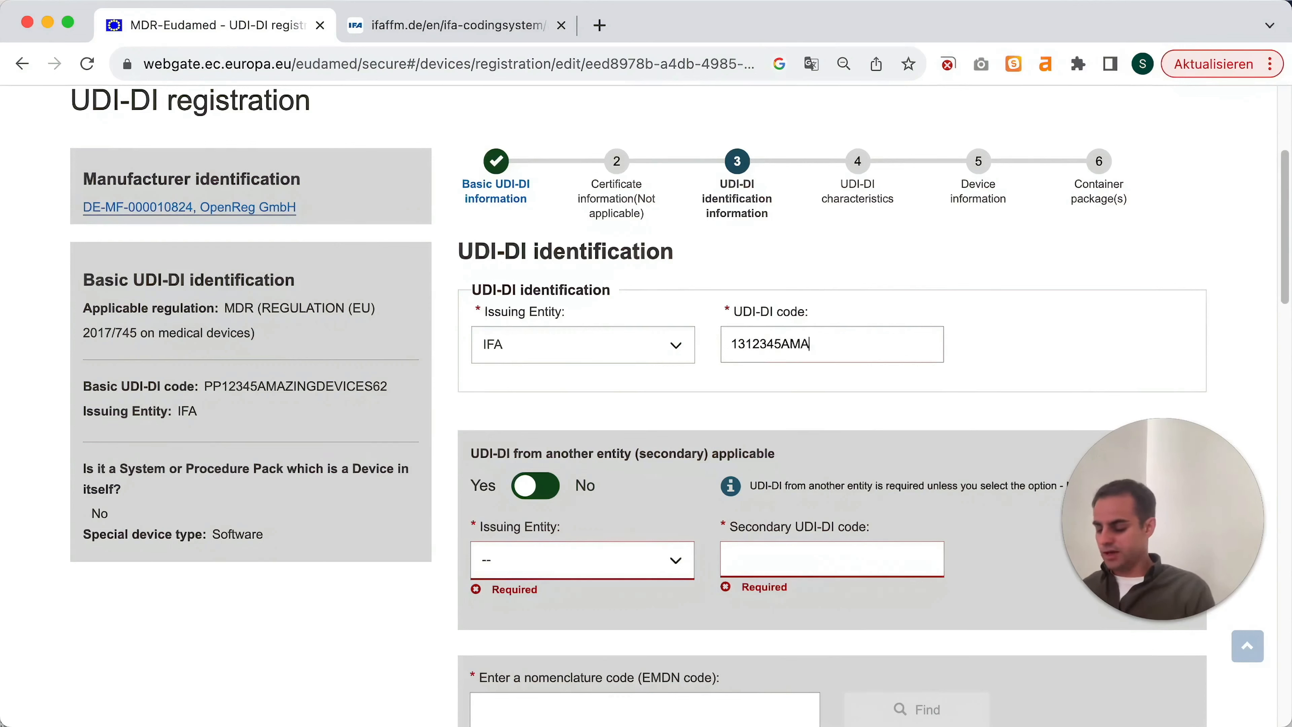
pyautogui.write('ZINGDEVICE1')
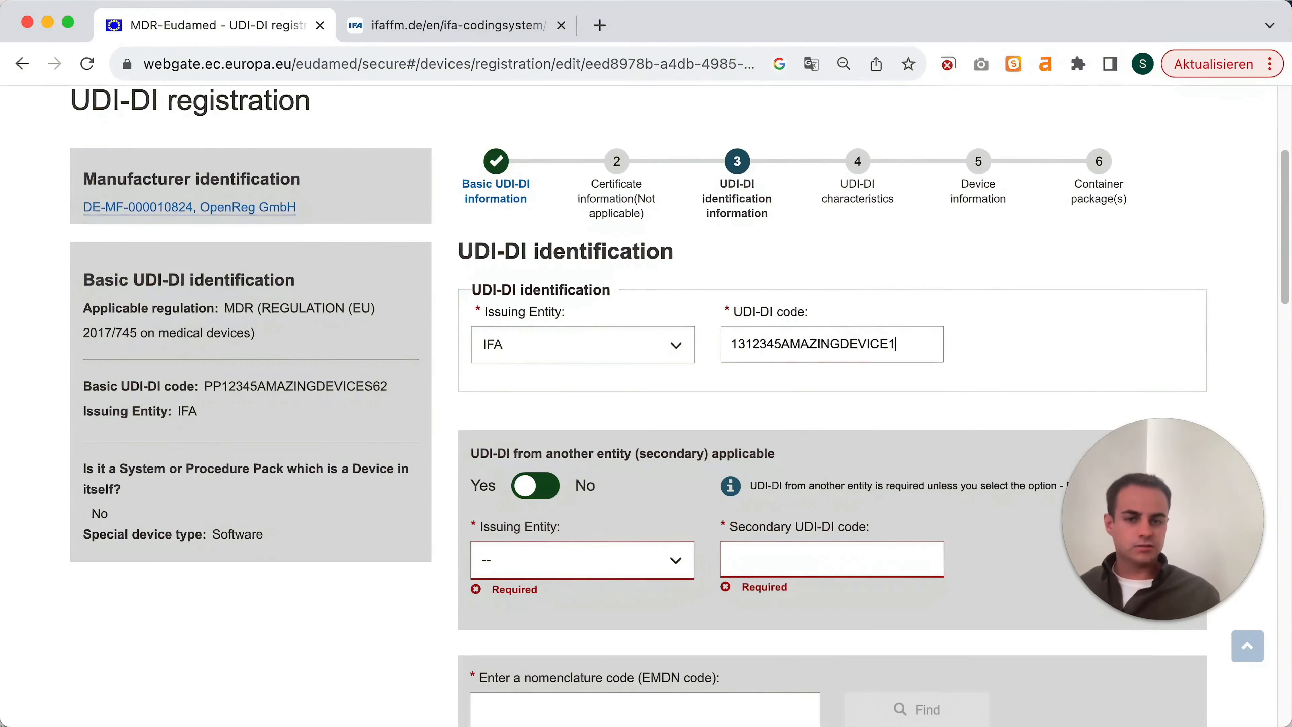
pyautogui.write('45')
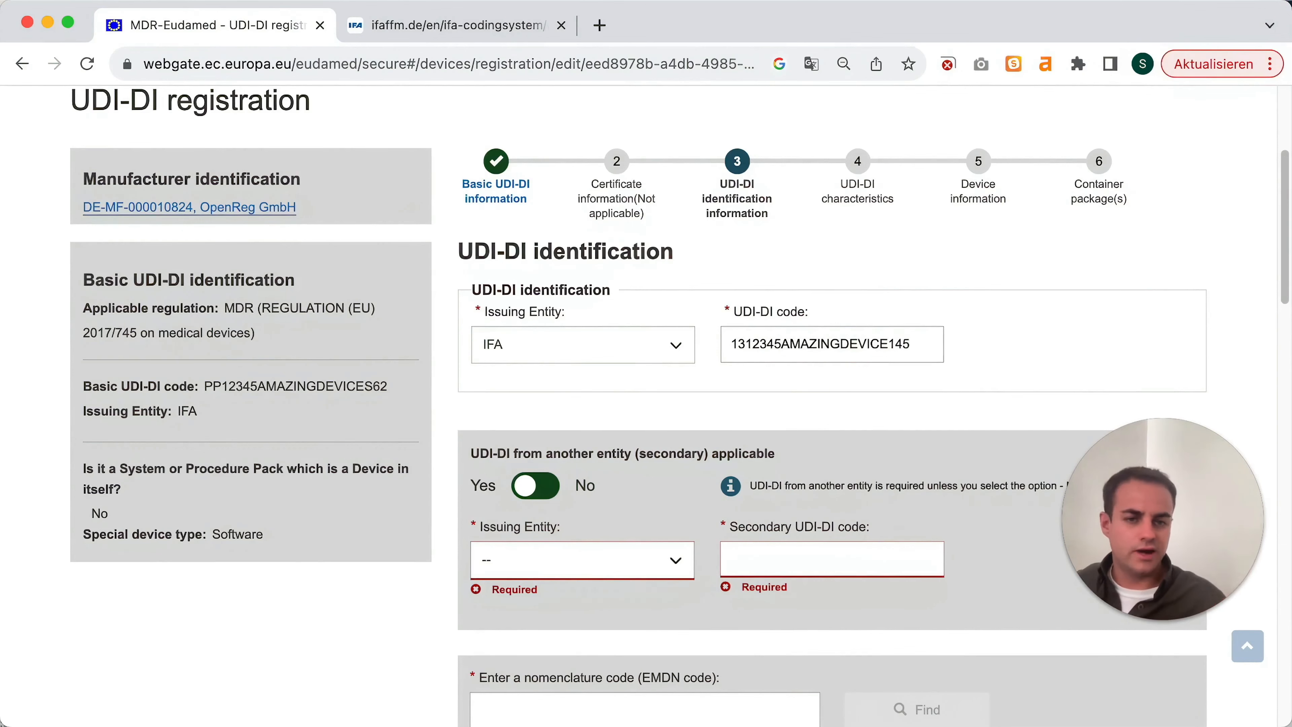
# Step: Check the secondary issuing entity field and set UDI-DI from another entity (secondary) applicable to No
pyautogui.scroll(-3, 763, 387)
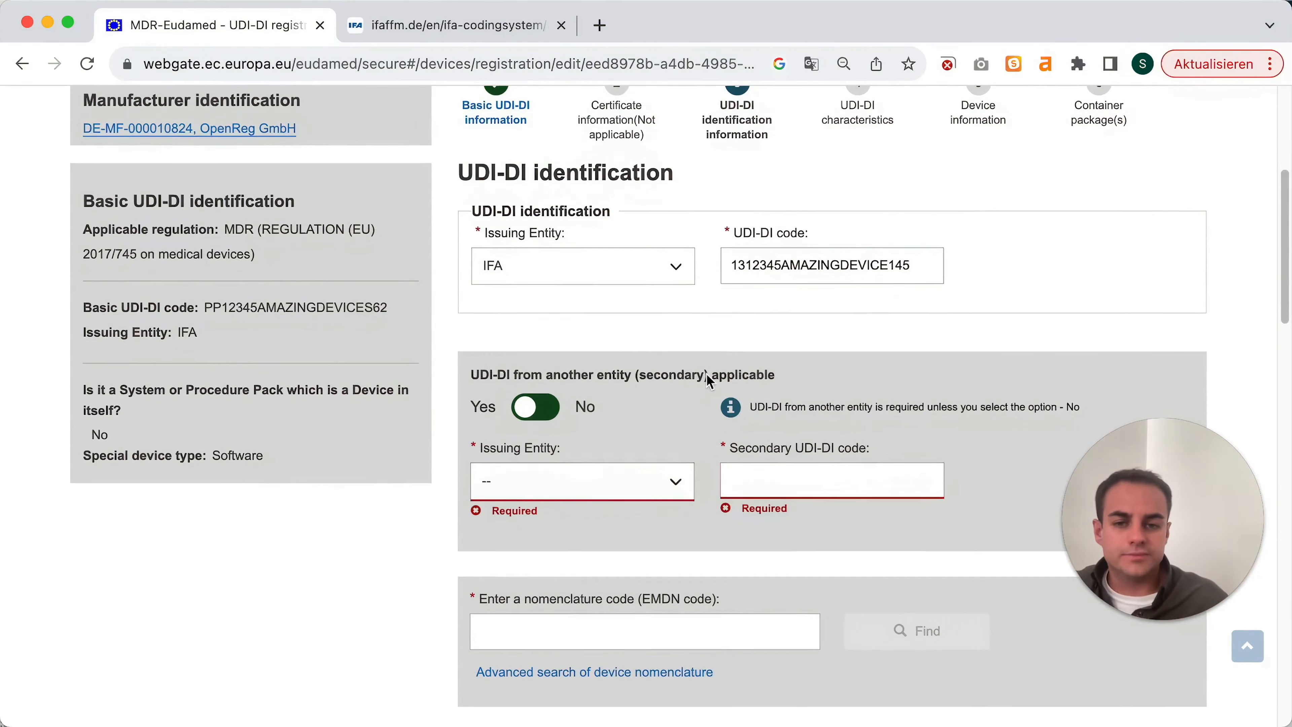
pyautogui.scroll(-2, 707, 379)
pyautogui.scroll(-2, 645, 377)
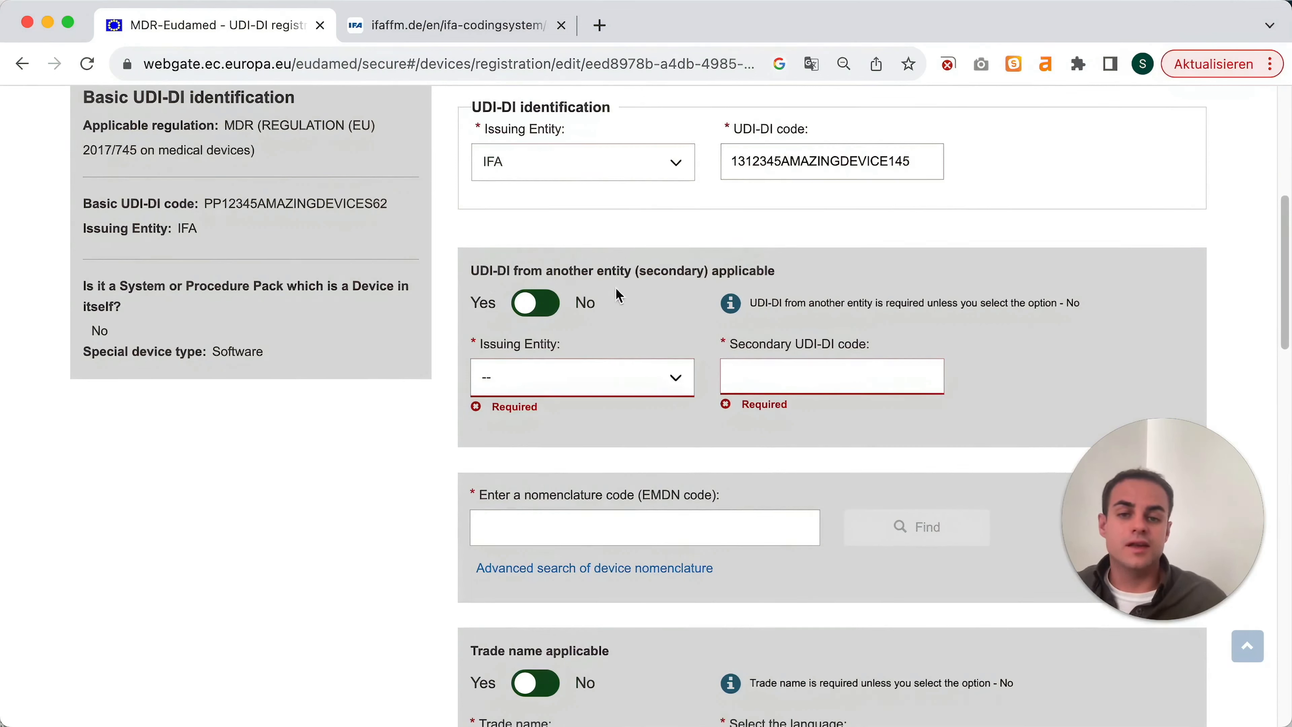
pyautogui.click(594, 375)
pyautogui.click(594, 375)
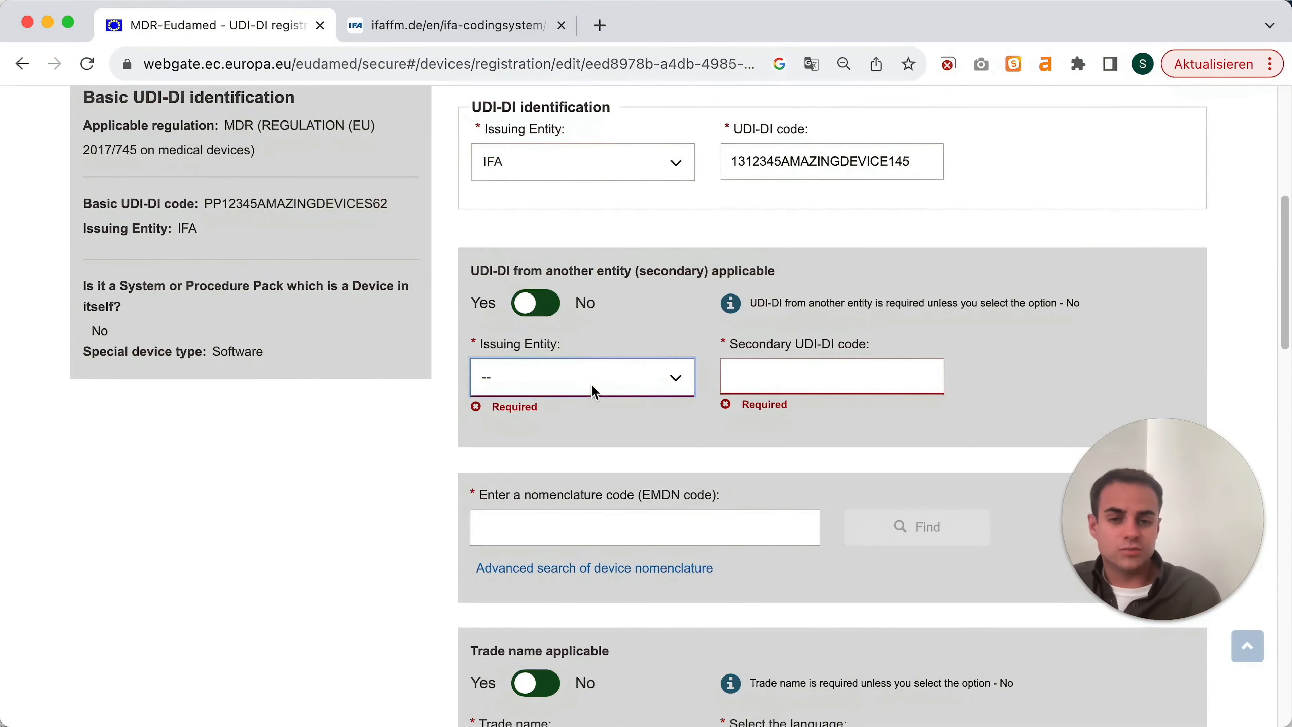
pyautogui.click(592, 384)
pyautogui.click(592, 386)
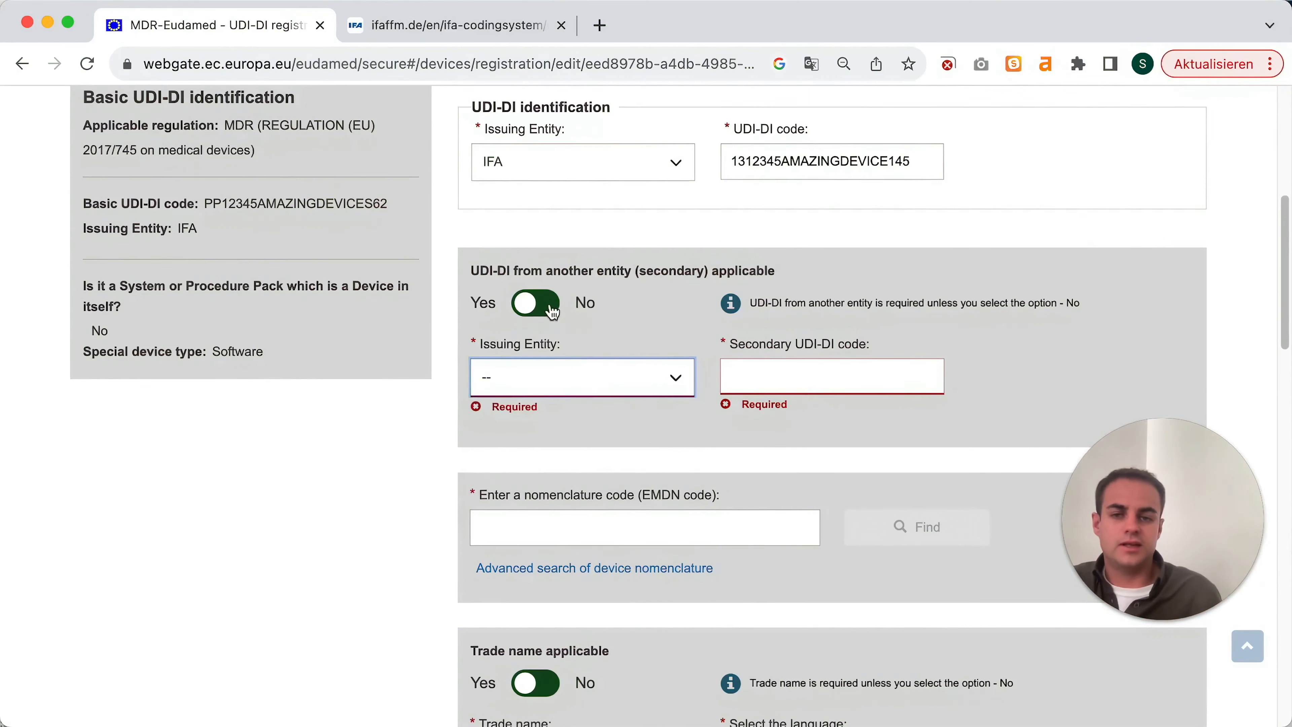
pyautogui.click(537, 304)
pyautogui.scroll(-1, 651, 407)
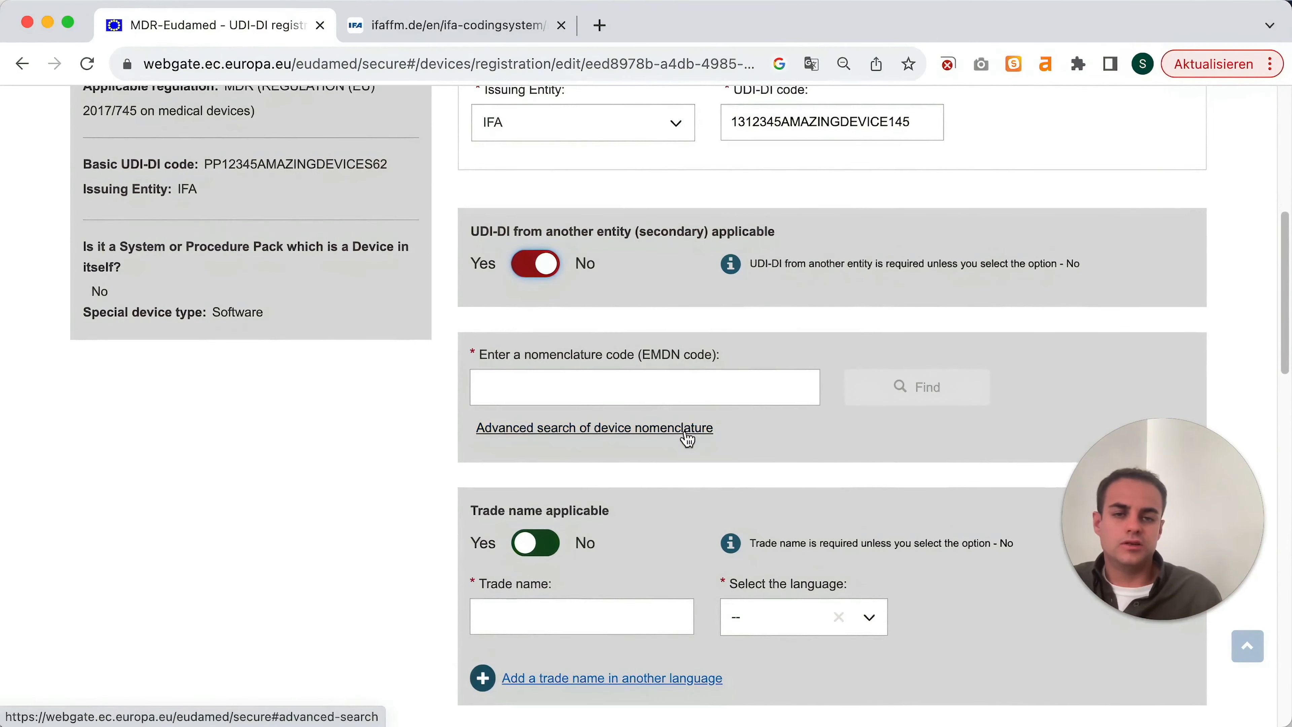
# Step: Open the advanced search of device nomenclature and search the EMDN descriptions for software
pyautogui.scroll(2, 685, 431)
pyautogui.scroll(-3, 685, 431)
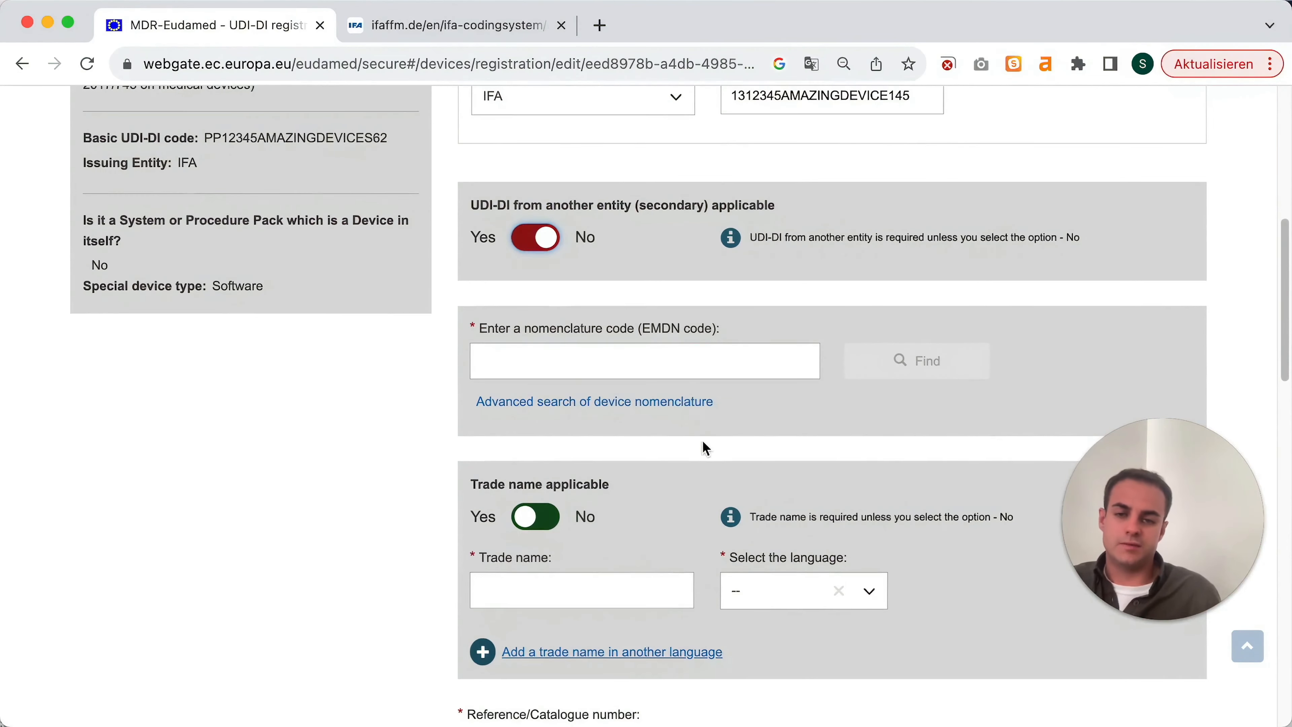
pyautogui.click(658, 359)
pyautogui.scroll(-2, 810, 453)
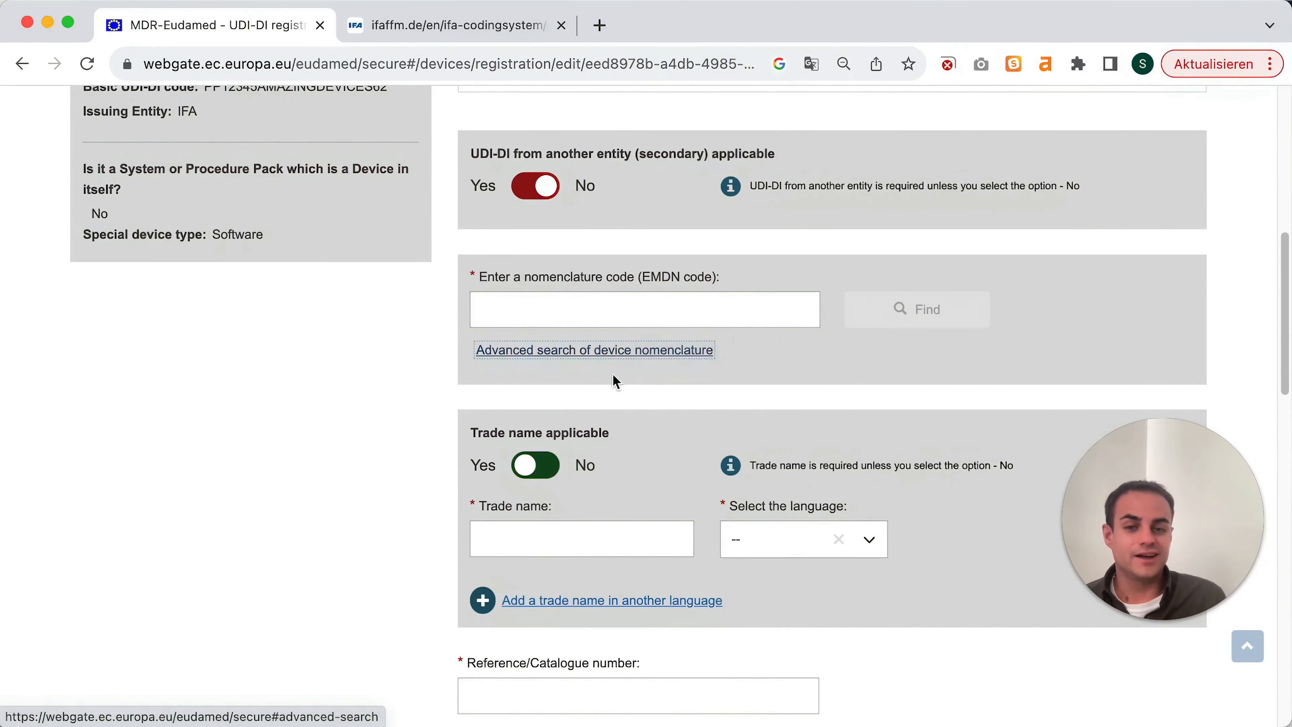
pyautogui.click(622, 359)
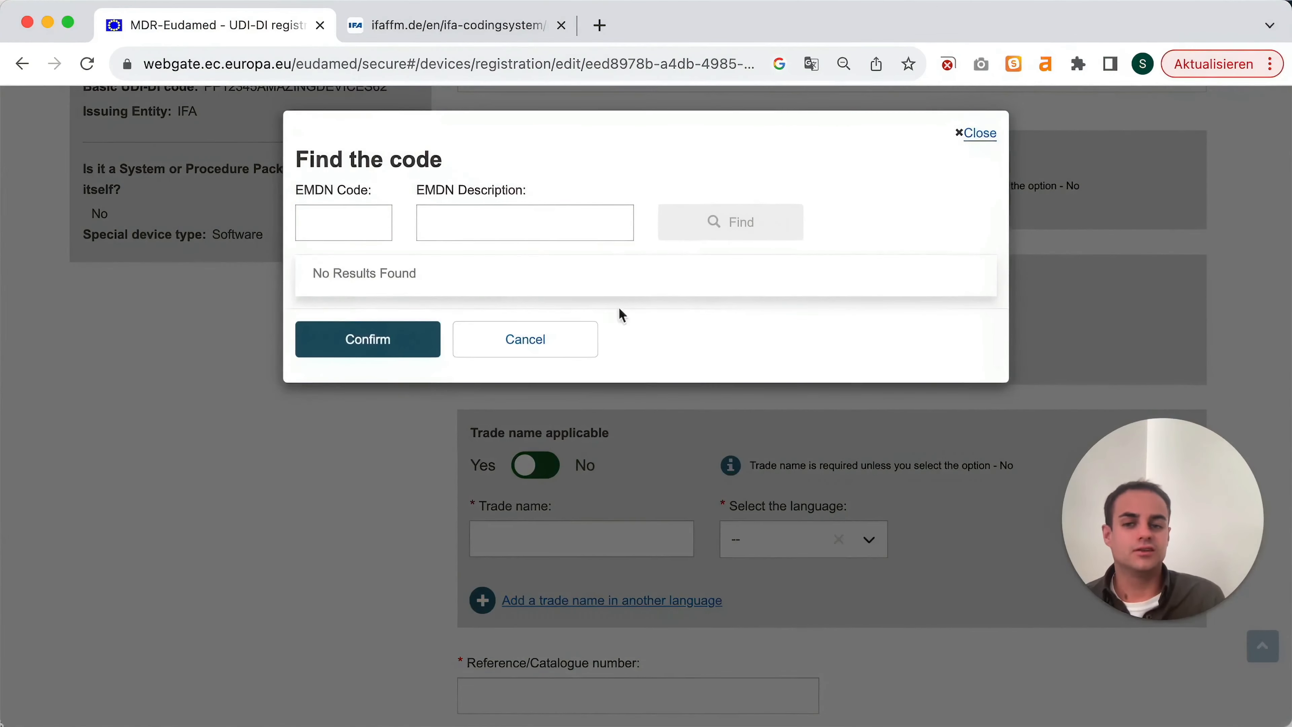
pyautogui.click(549, 219)
pyautogui.write('software')
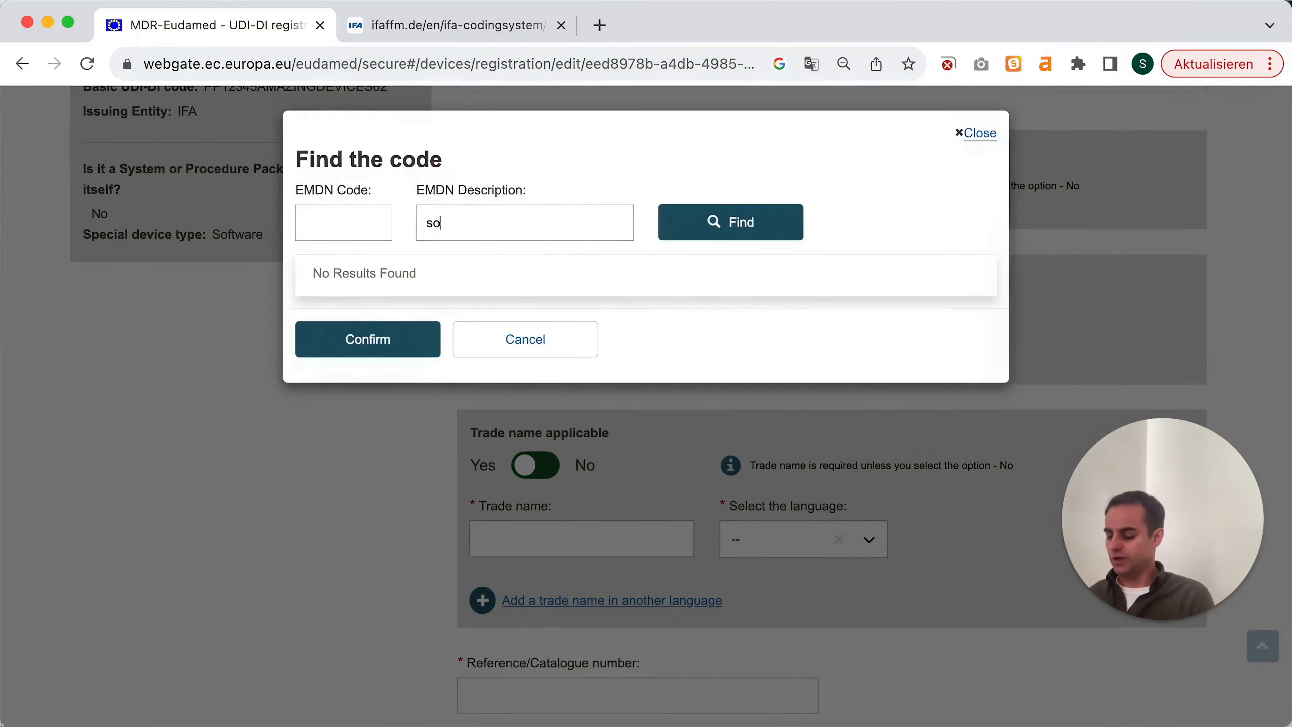
pyautogui.click(711, 231)
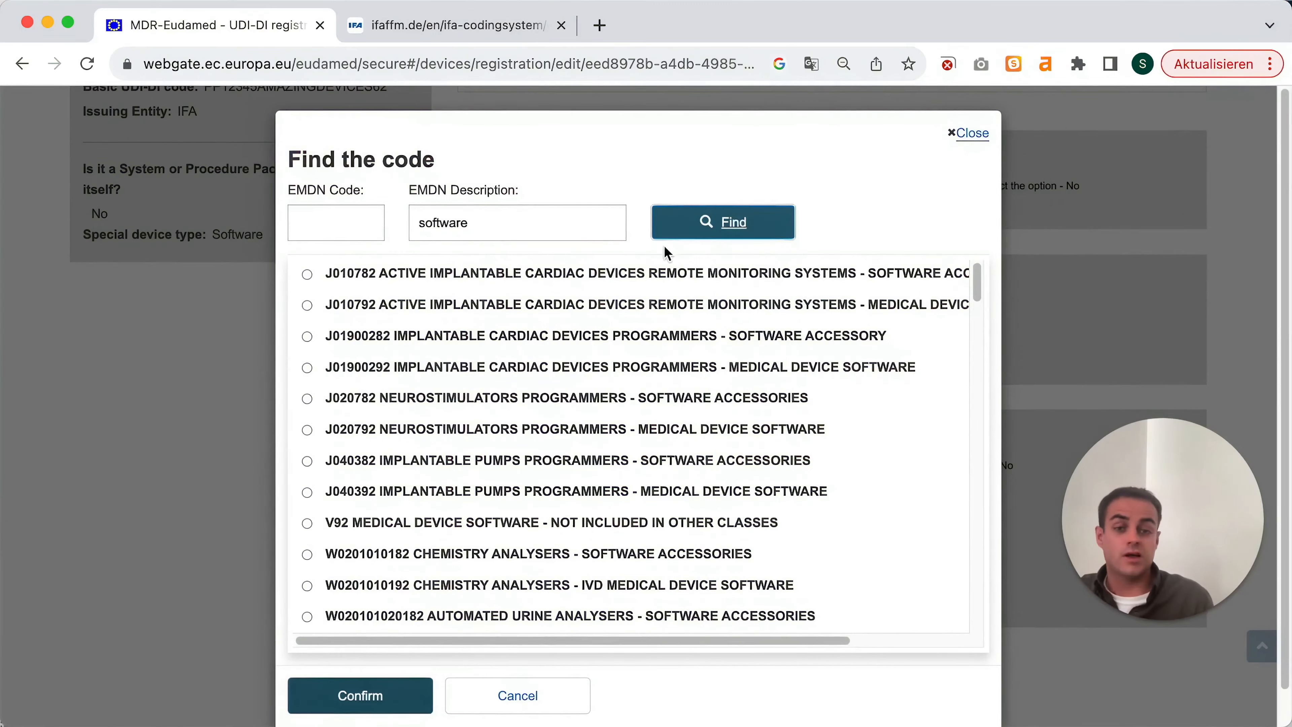
# Step: Choose the EMDN code V92 Medical device software - not included in other classes and confirm it
pyautogui.scroll(-2, 656, 377)
pyautogui.scroll(-20, 656, 378)
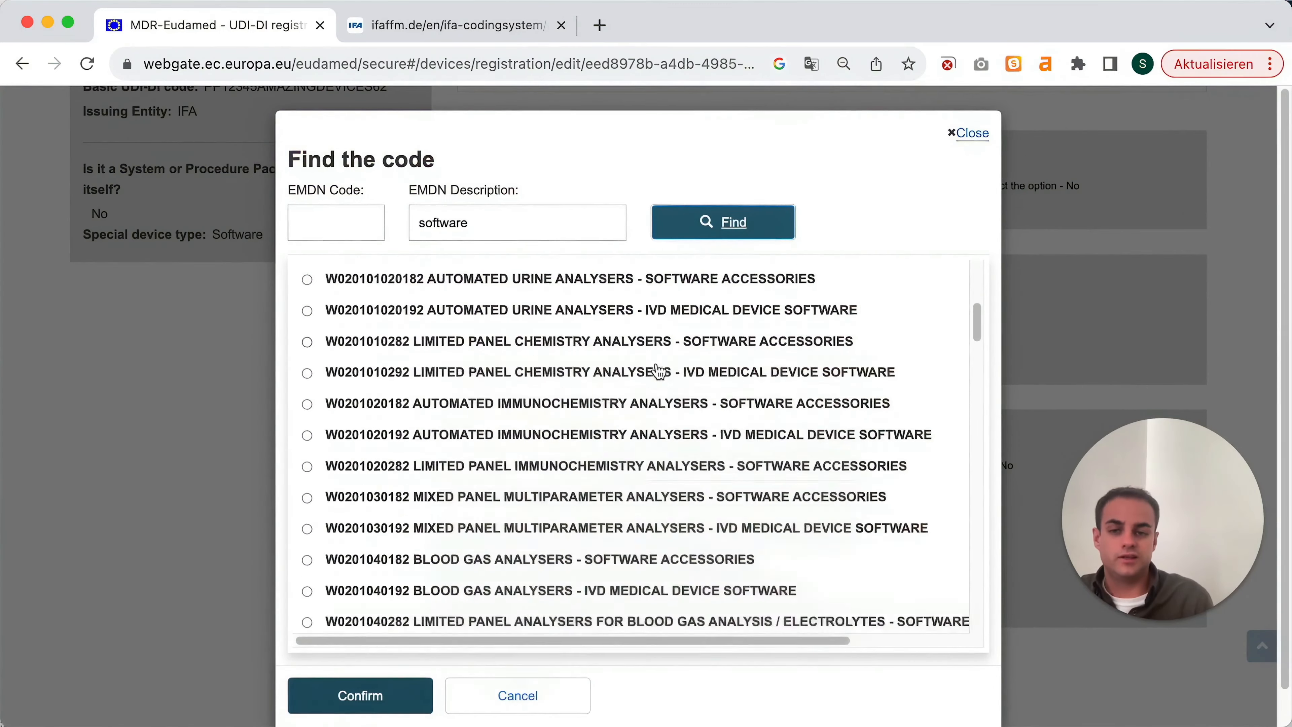
pyautogui.scroll(20, 658, 371)
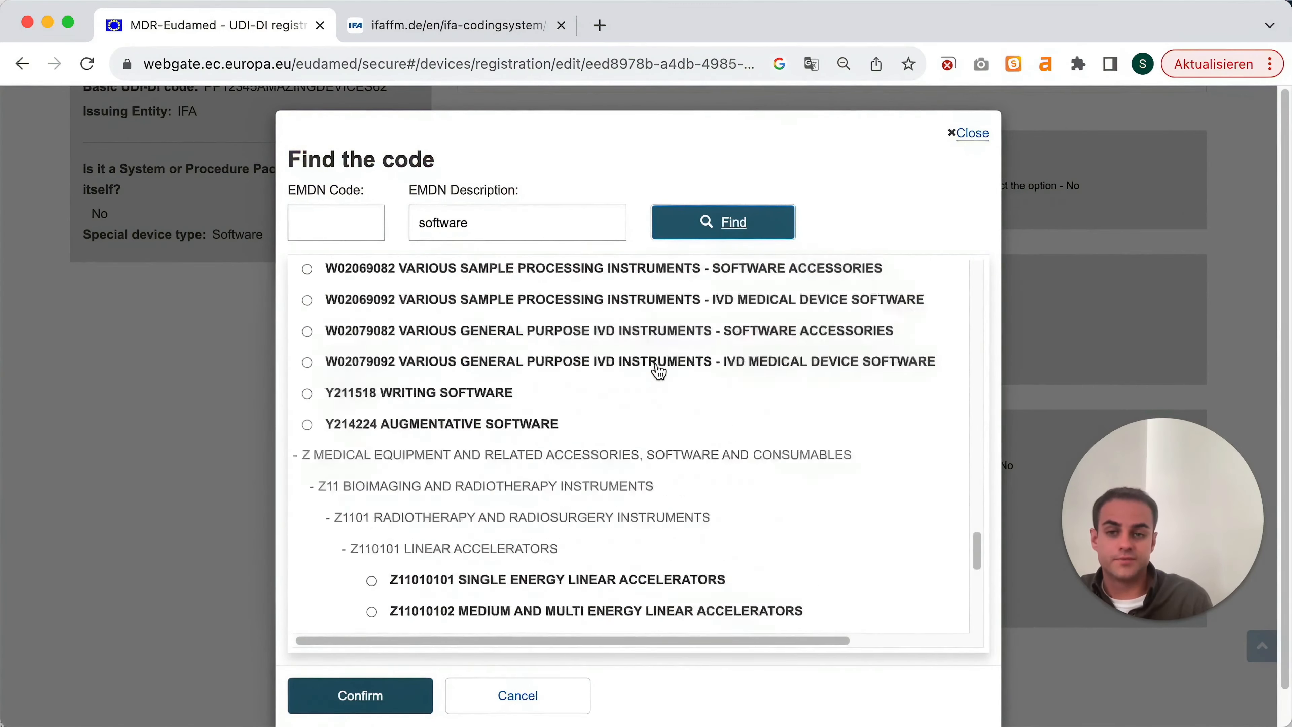
pyautogui.scroll(-3, 658, 371)
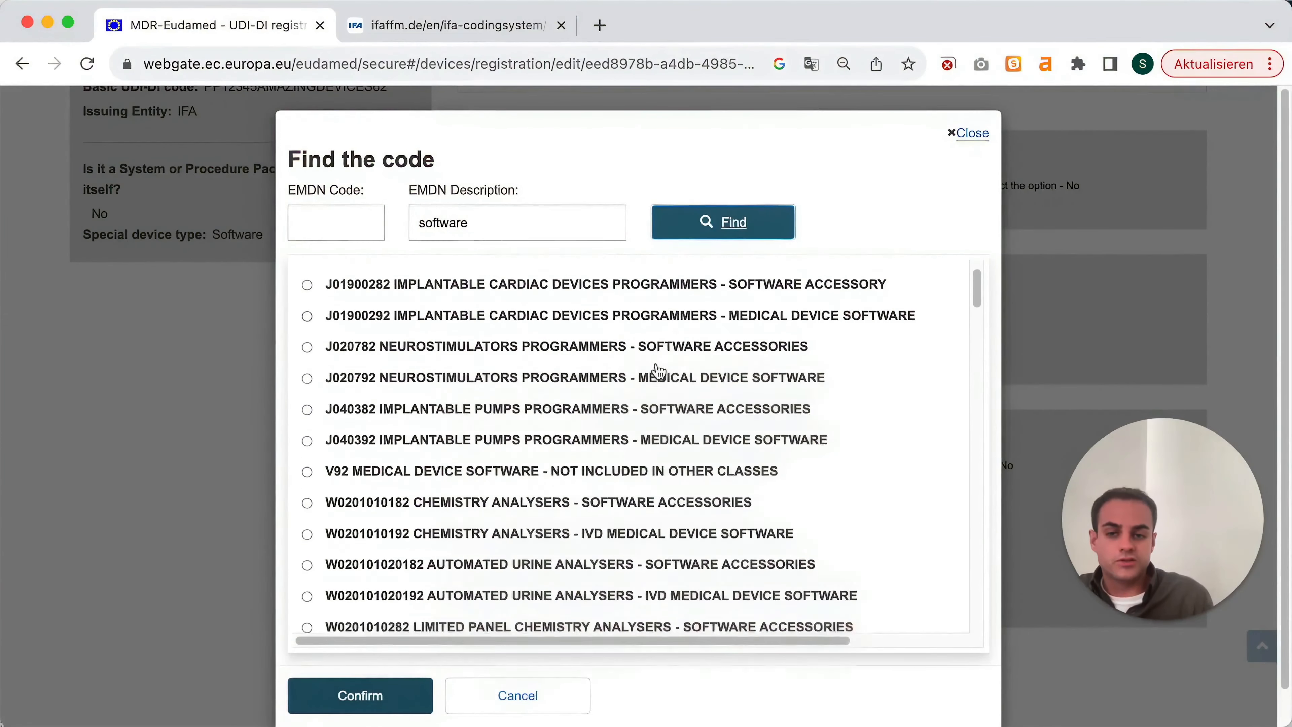
pyautogui.click(308, 425)
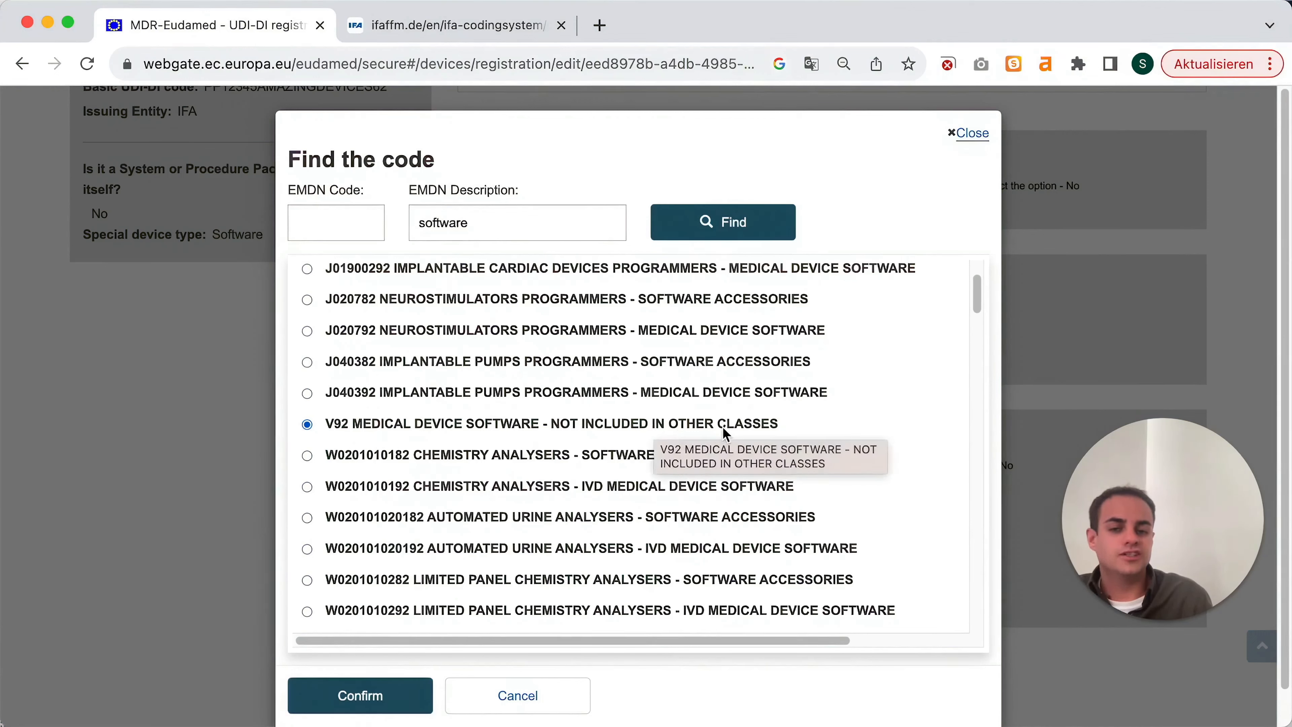
pyautogui.click(374, 698)
# Step: Review the trade name fields and language options, and set Trade name applicable to No
pyautogui.scroll(-3, 723, 490)
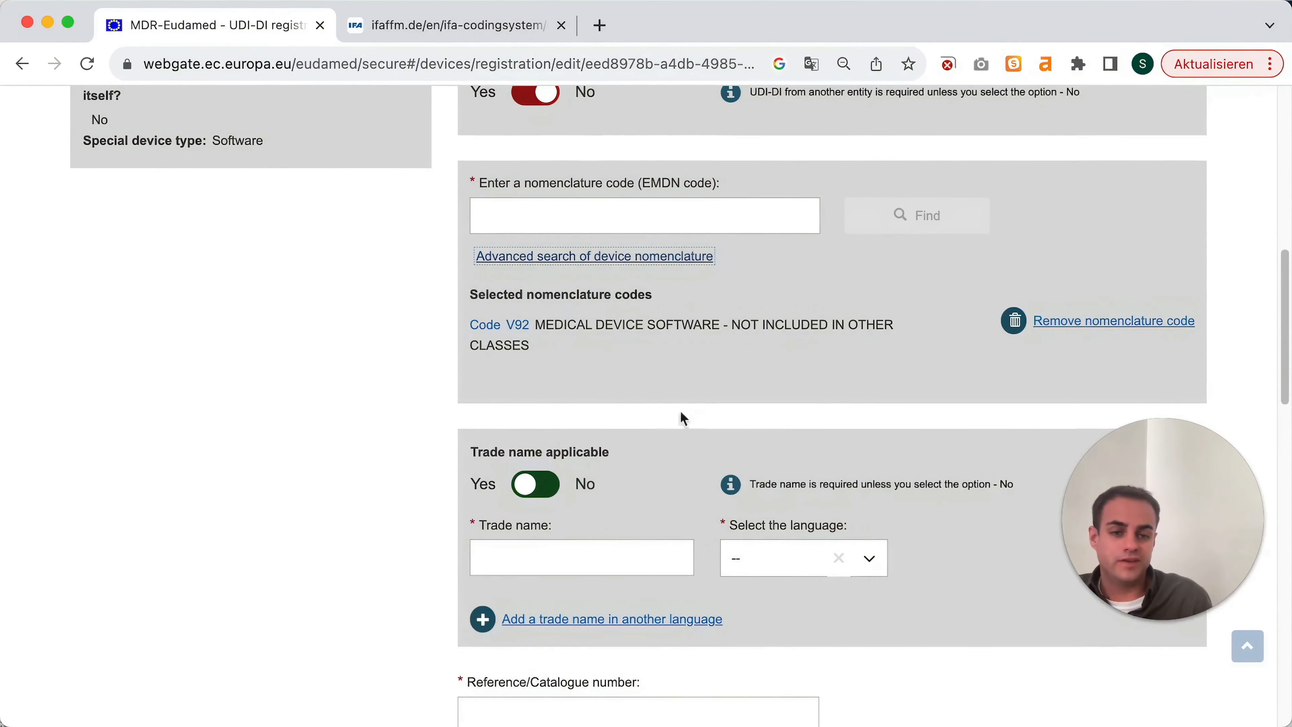
pyautogui.scroll(-1, 772, 364)
pyautogui.scroll(-5, 766, 351)
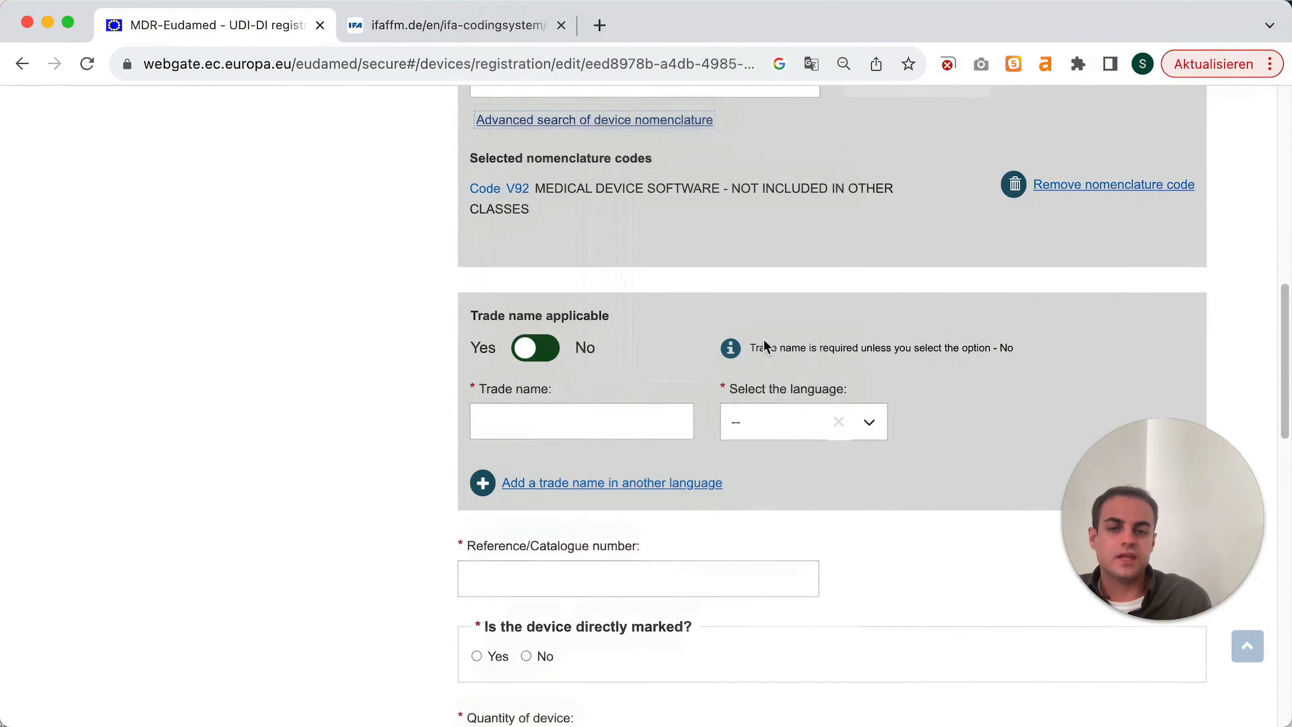
pyautogui.scroll(-2, 712, 325)
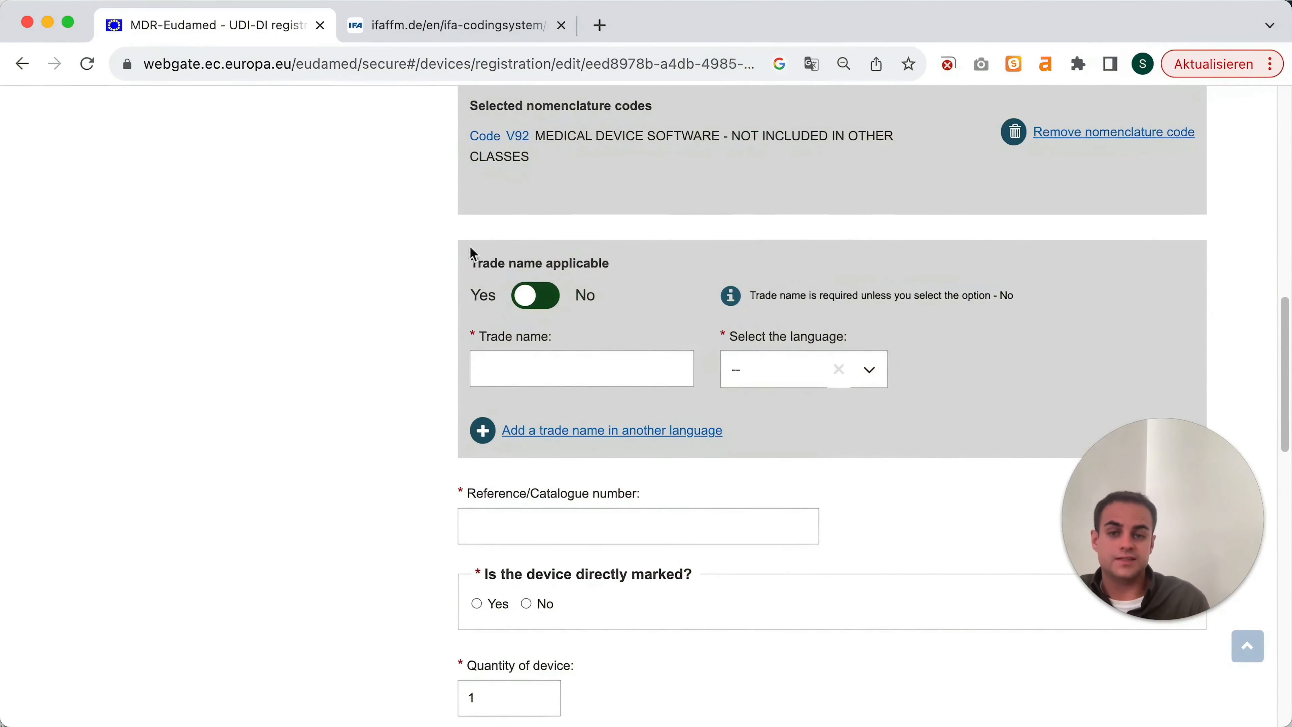
pyautogui.scroll(-1, 580, 326)
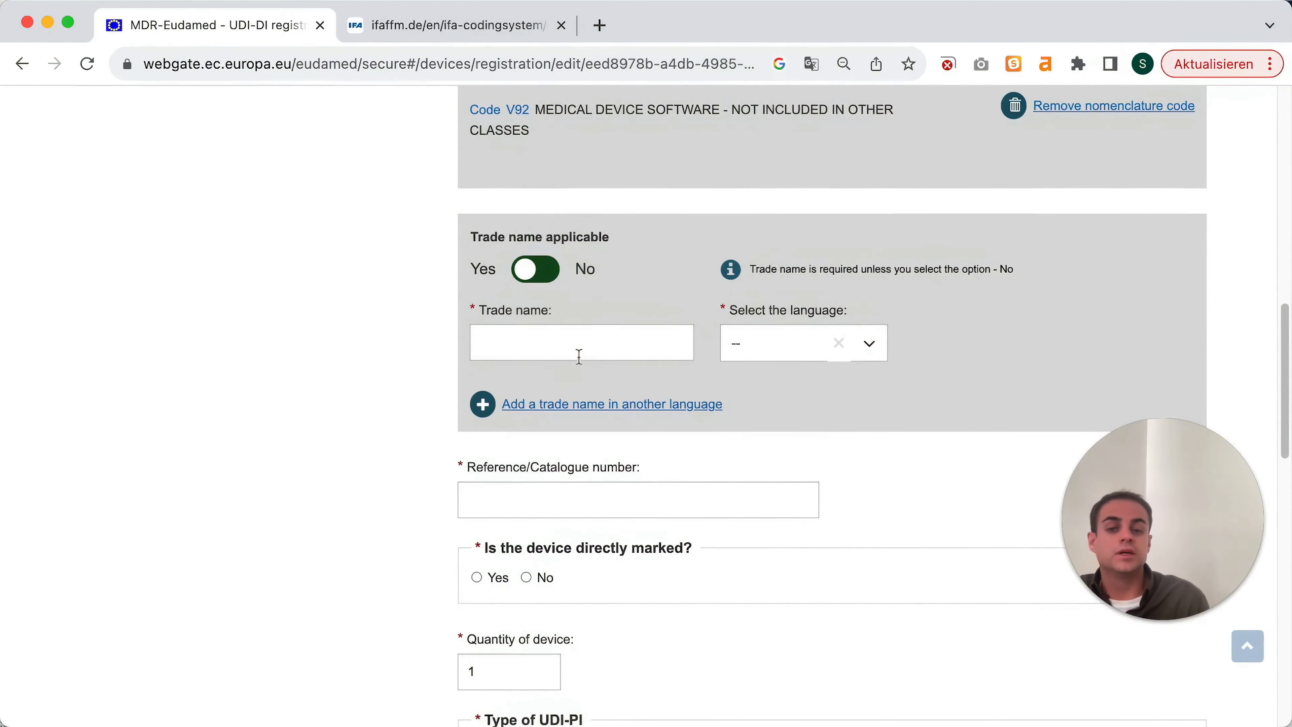
pyautogui.click(608, 348)
pyautogui.click(871, 346)
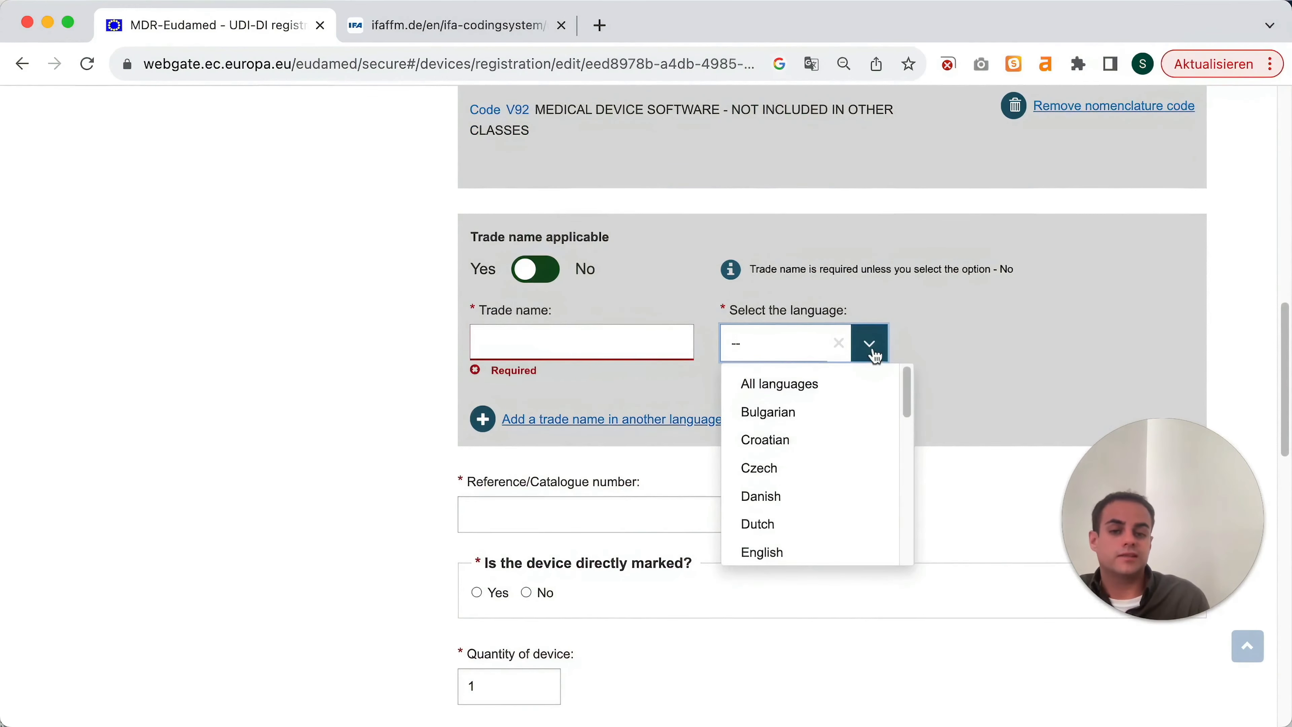
pyautogui.click(873, 352)
pyautogui.click(529, 270)
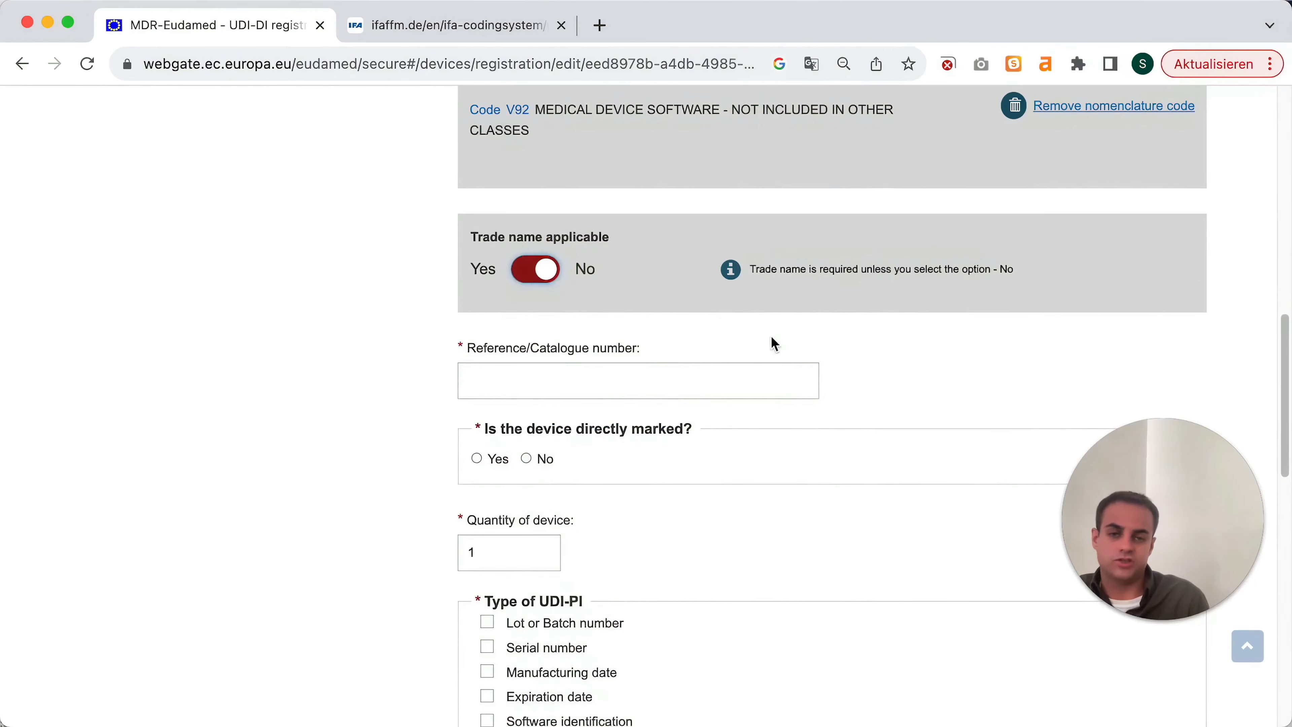
# Step: Enter Amazing Device 1 as the reference/catalogue number
pyautogui.scroll(-2, 769, 339)
pyautogui.click(671, 338)
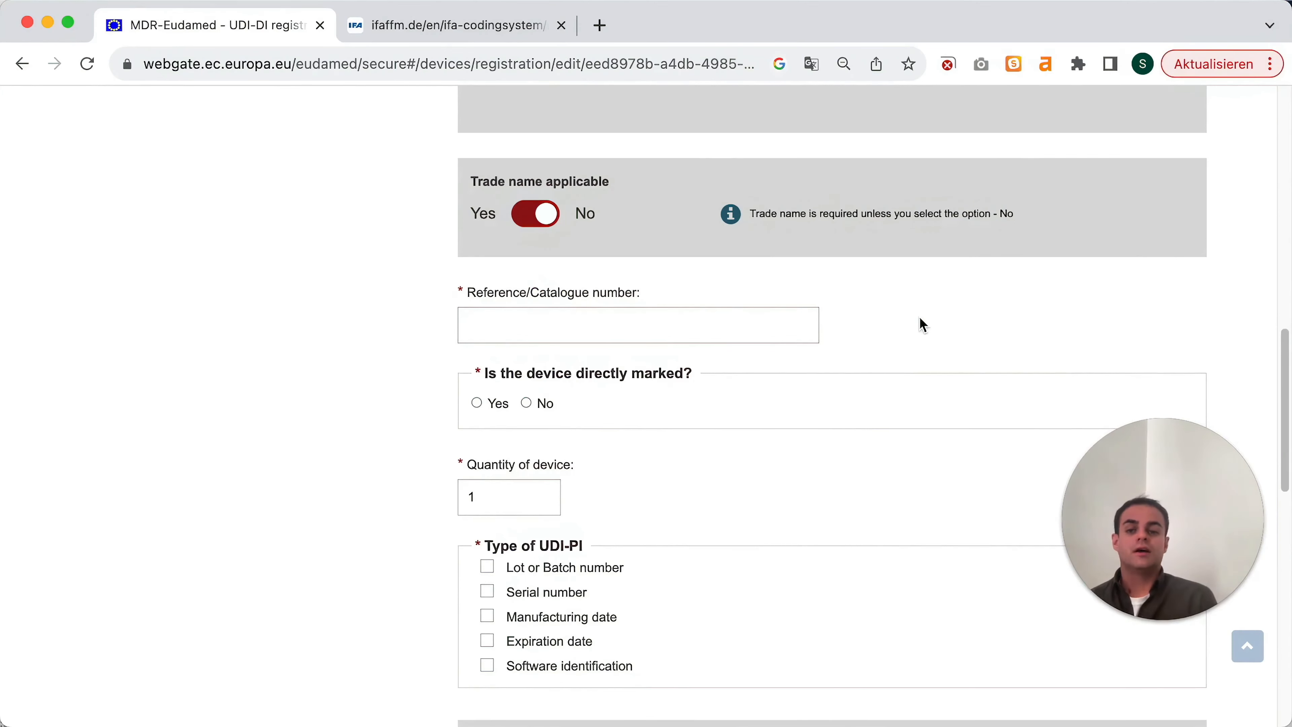
pyautogui.write('Ama')
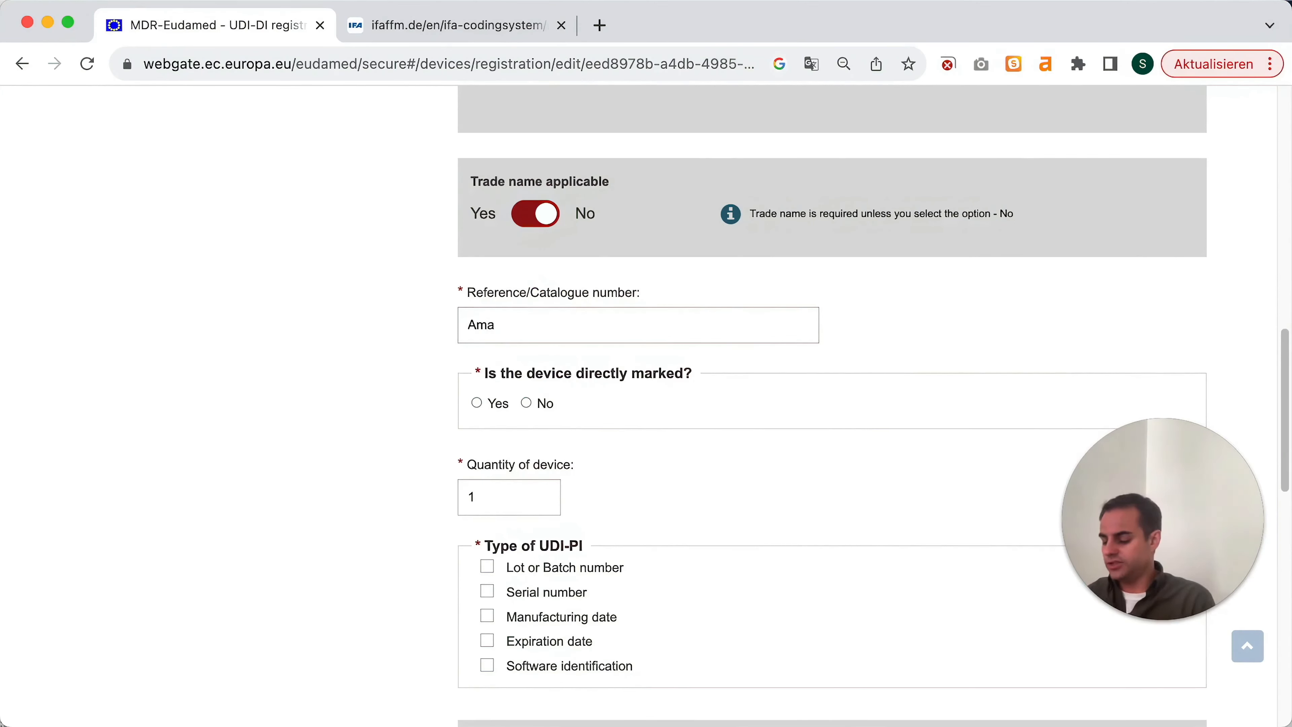
pyautogui.write('zing Device')
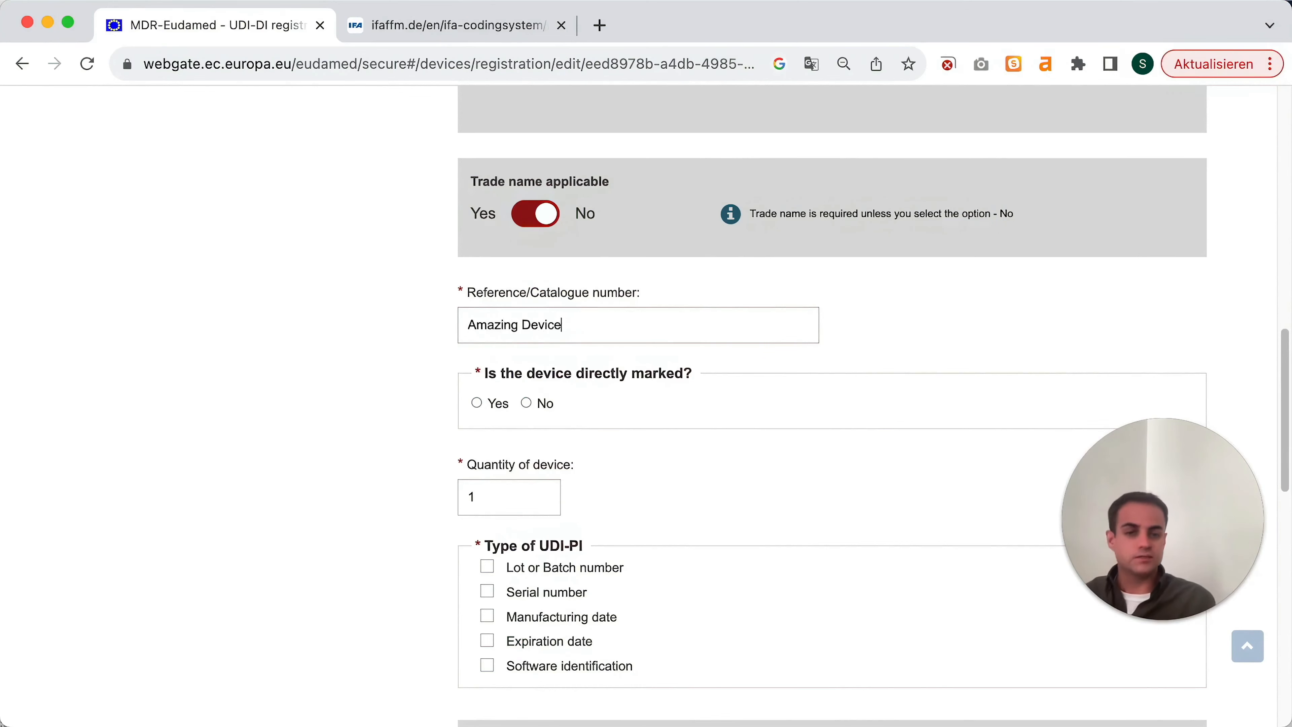
pyautogui.write(' 1')
# Step: Answer Yes to the device being directly marked and set the direct marking DI to Same as UDI-DI
pyautogui.scroll(-2, 534, 420)
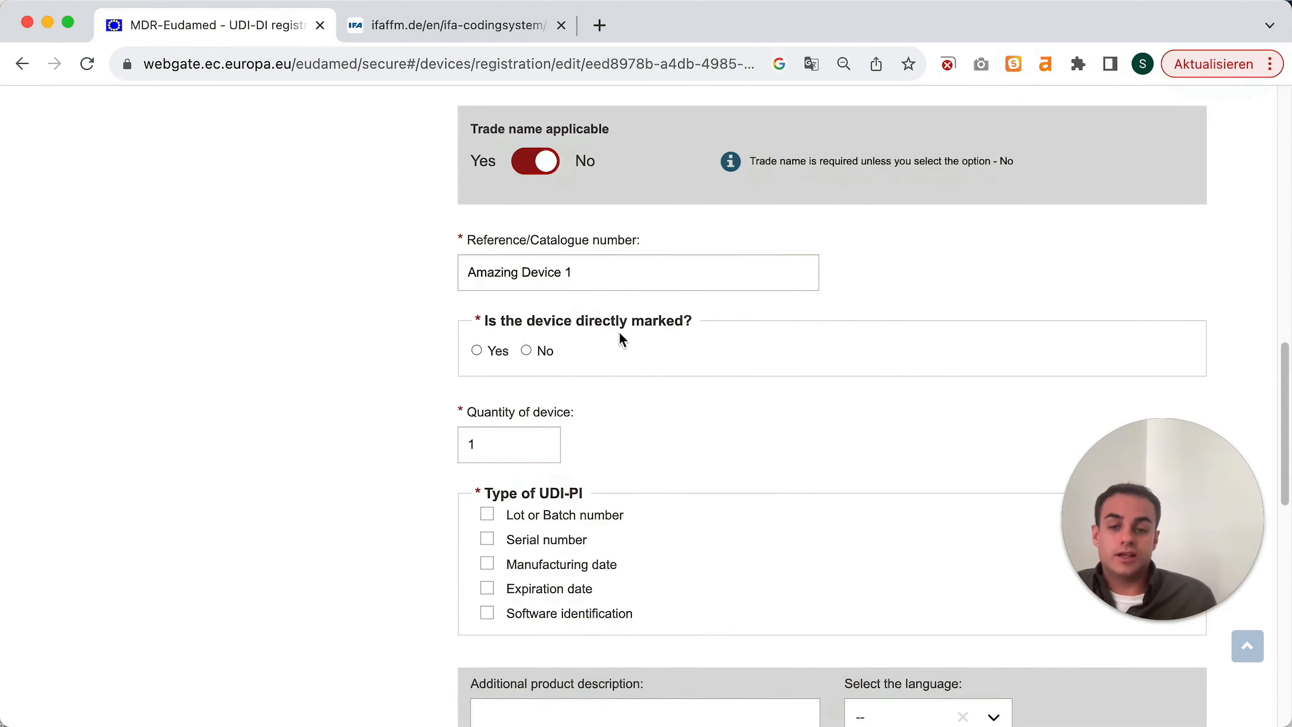
pyautogui.click(477, 350)
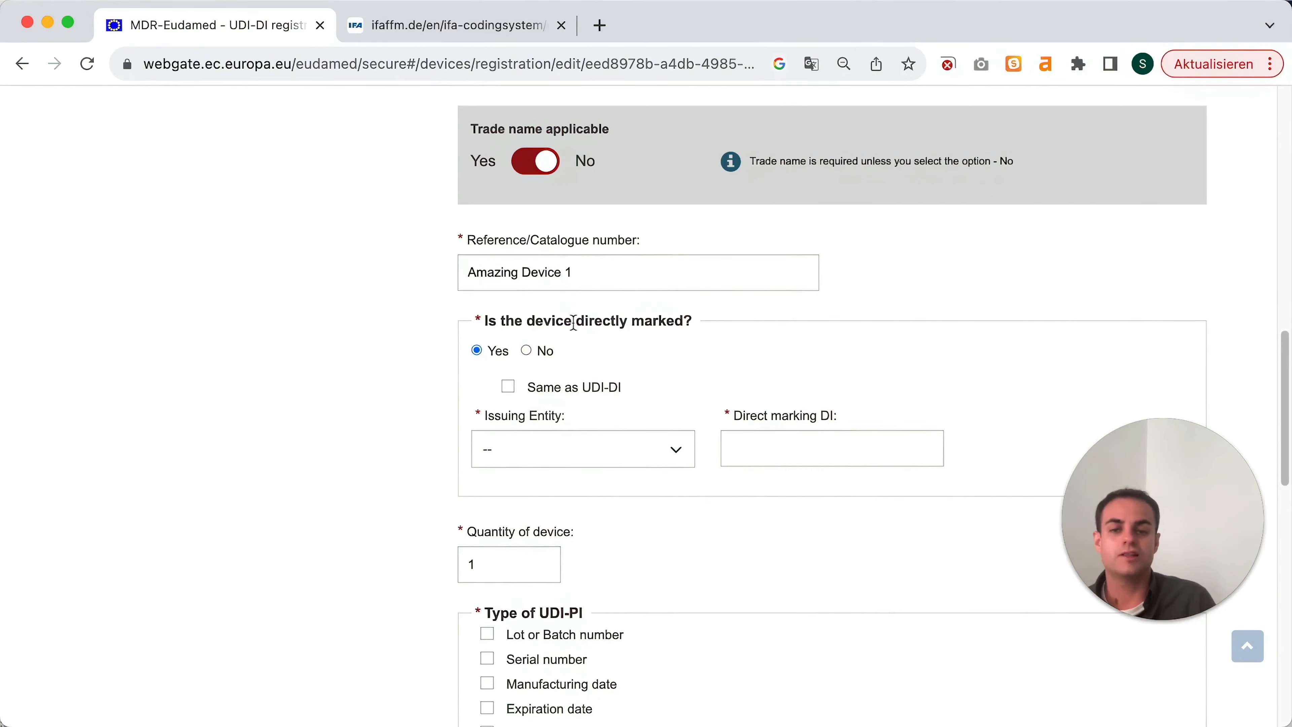
pyautogui.click(508, 390)
# Step: Examine the direct marking details and the Quantity of device field
pyautogui.scroll(-2, 305, 427)
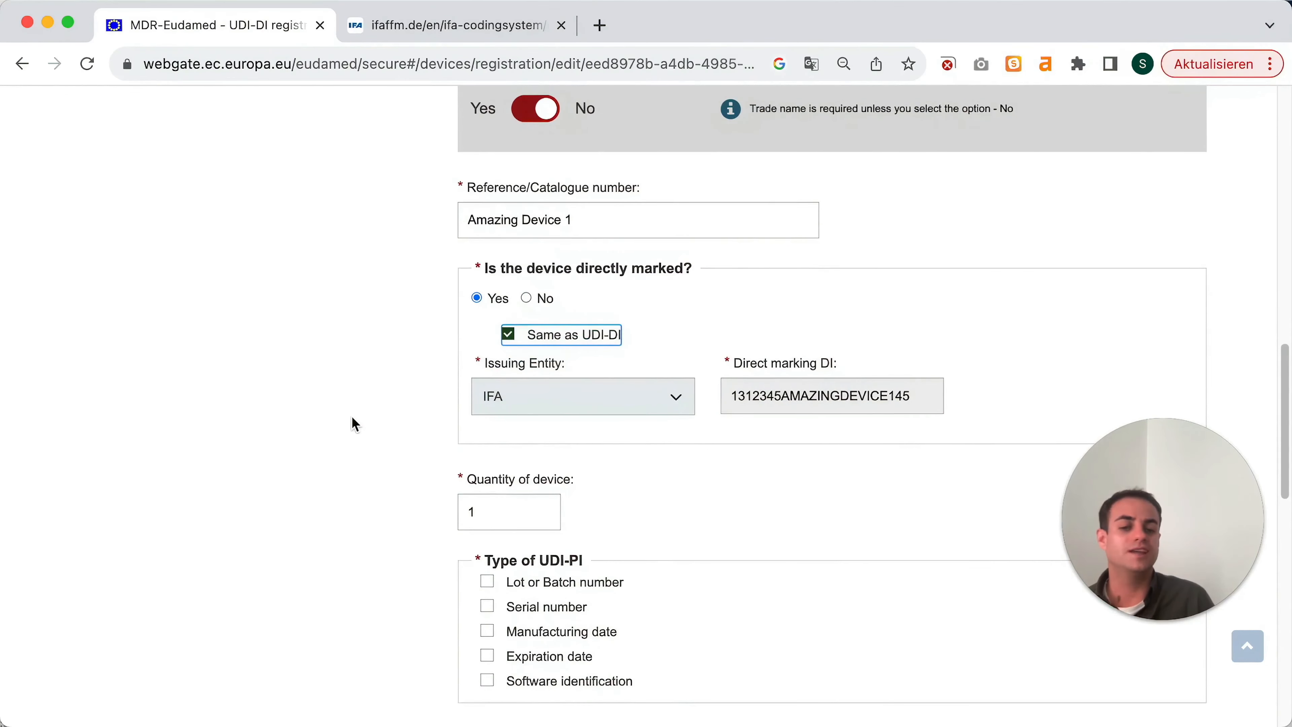
pyautogui.scroll(-5, 371, 442)
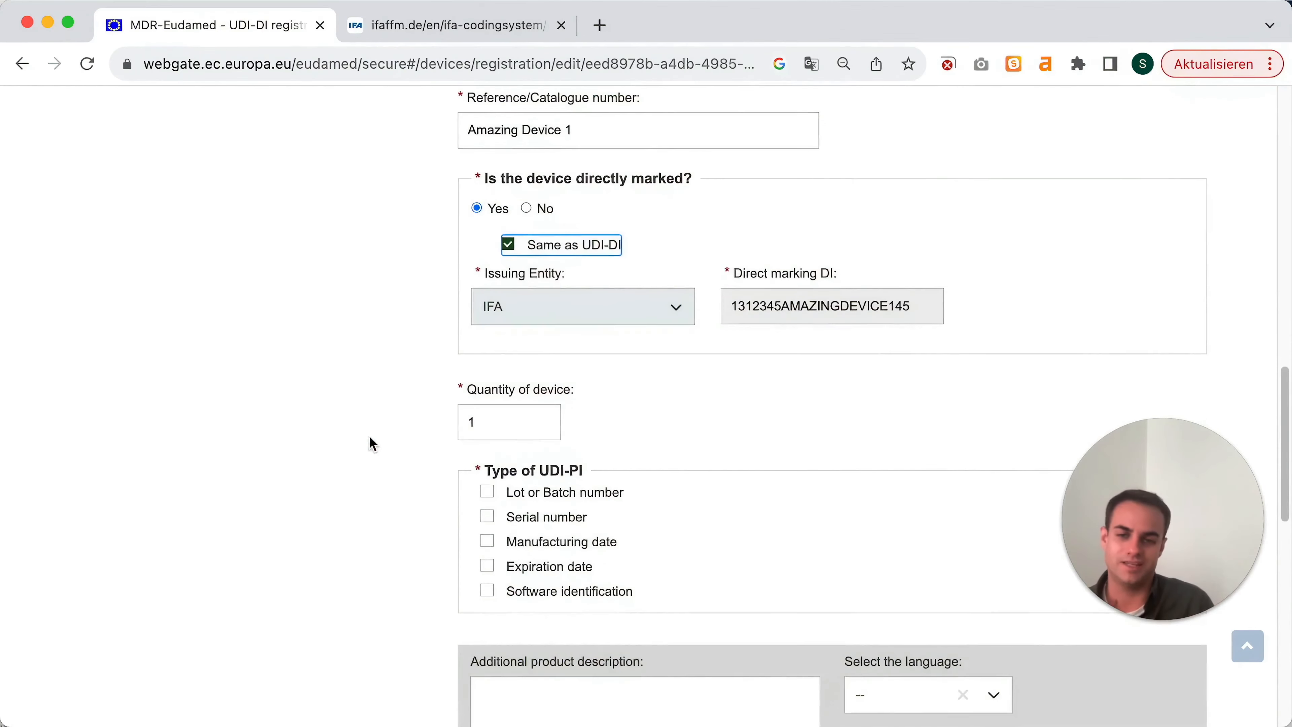
pyautogui.click(552, 389)
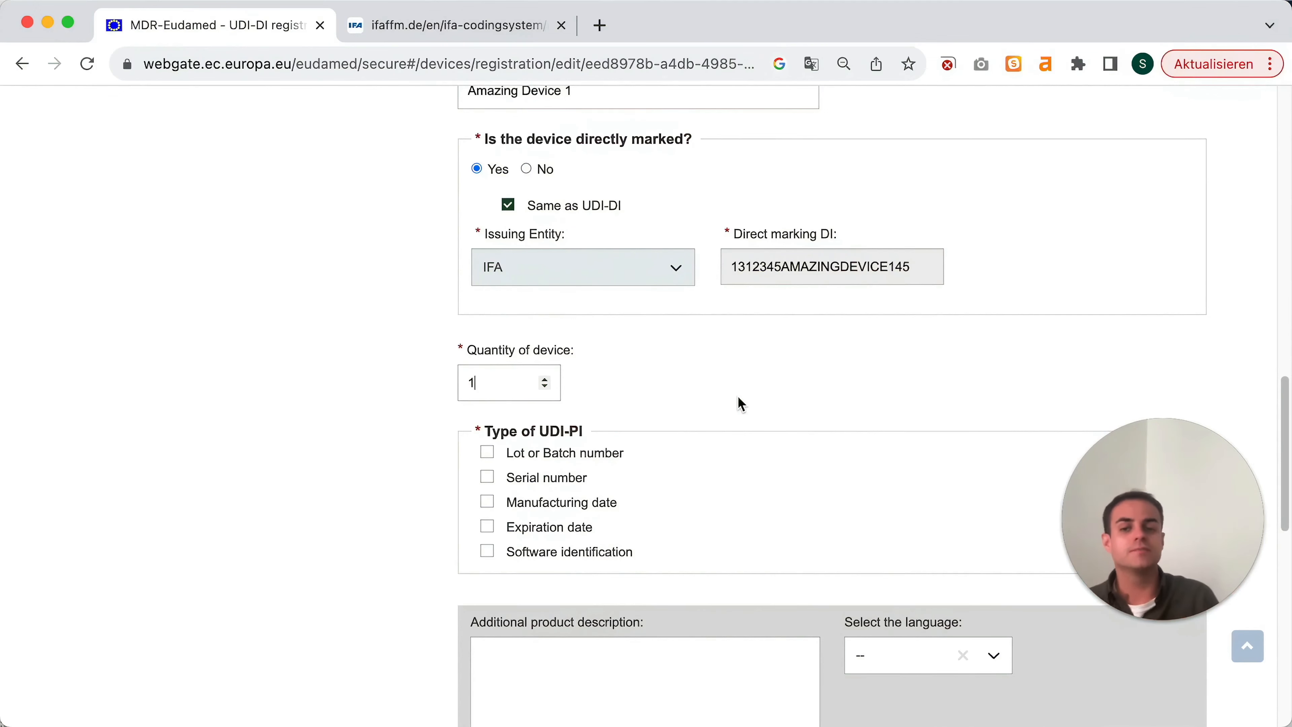
pyautogui.click(522, 376)
pyautogui.moveTo(522, 376); pyautogui.dragTo(447, 379)
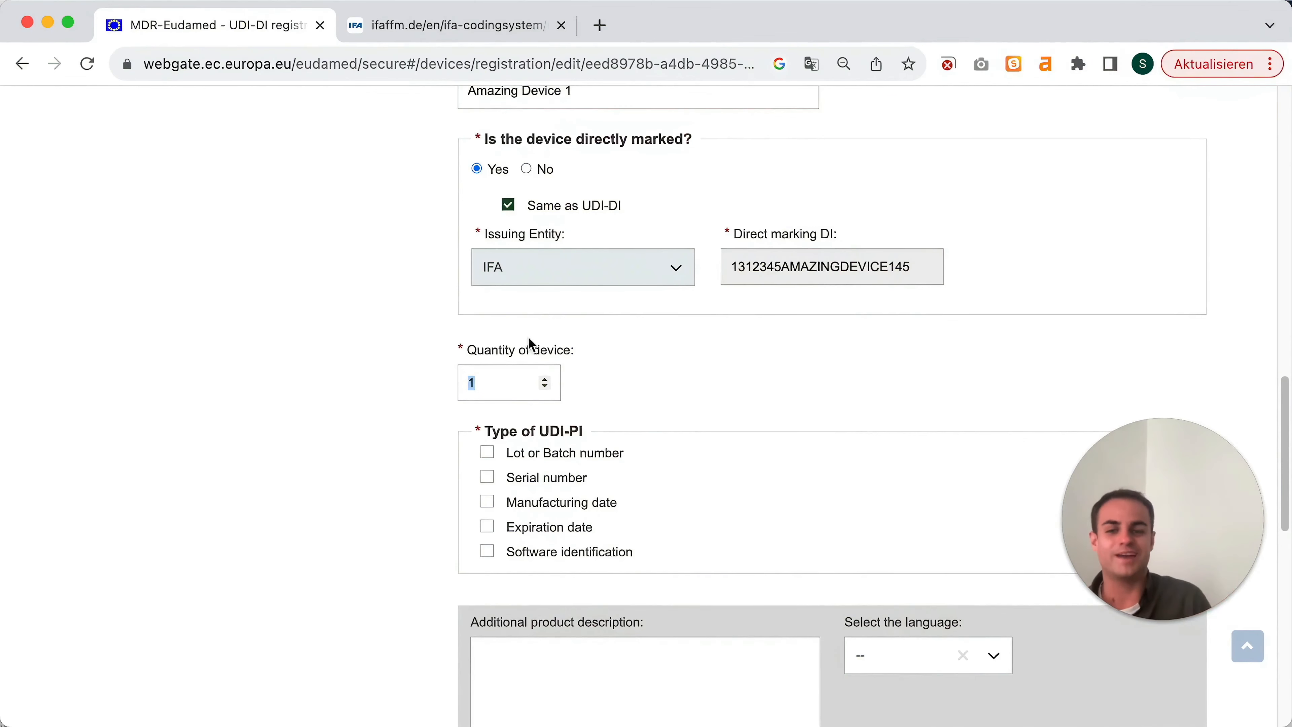
pyautogui.click(629, 371)
pyautogui.click(510, 383)
# Step: Select Lot or Batch number, Expiration date and Software identification as the types of UDI-PI
pyautogui.scroll(-5, 701, 373)
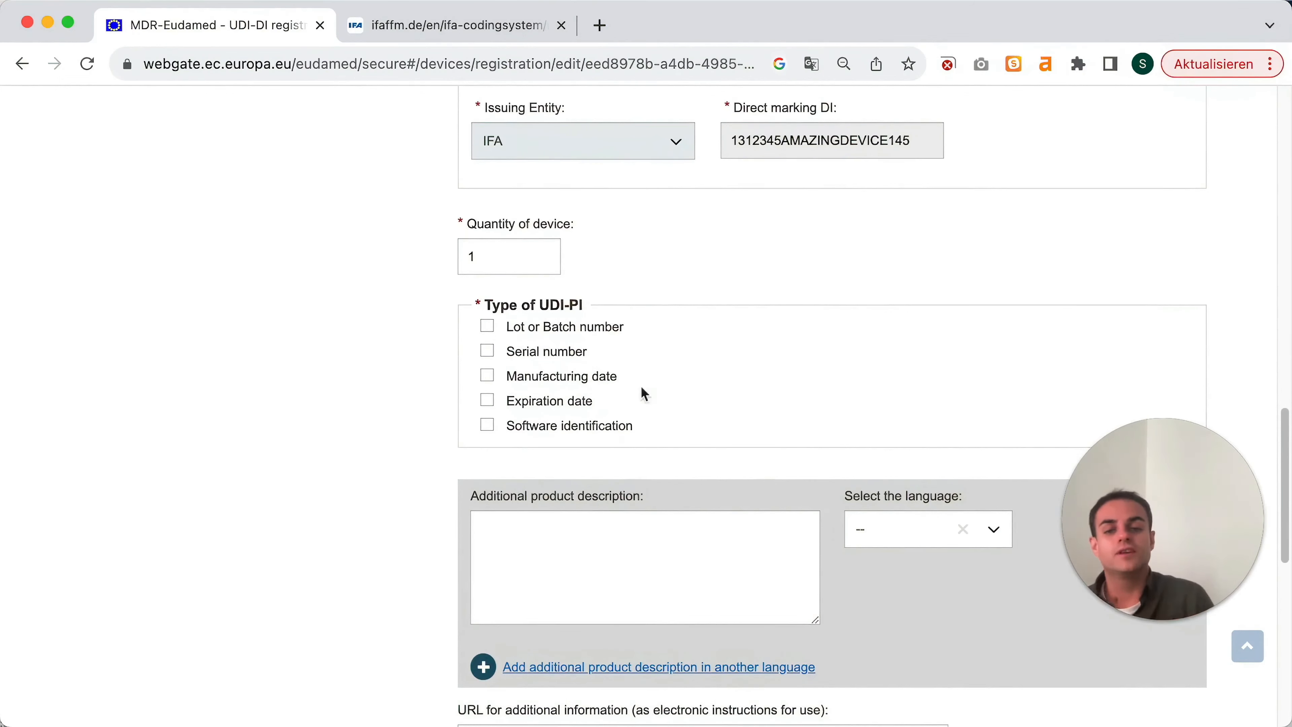
pyautogui.click(489, 335)
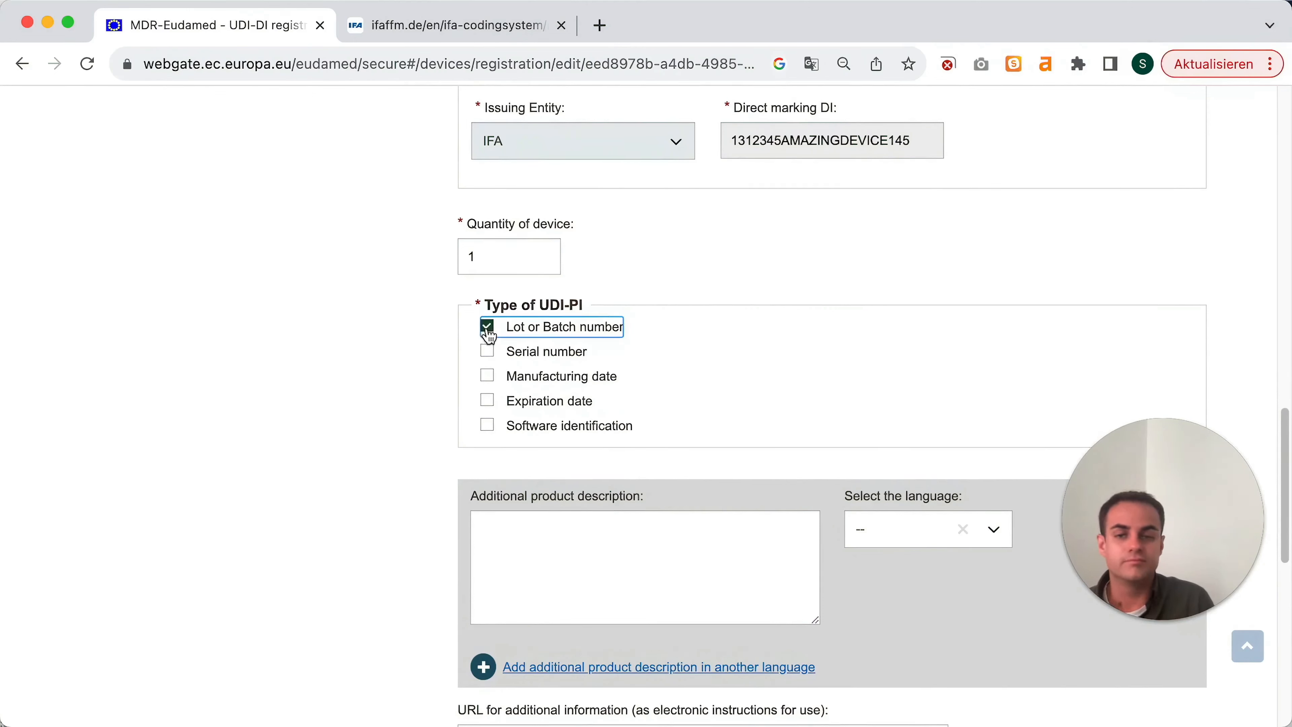
pyautogui.click(488, 402)
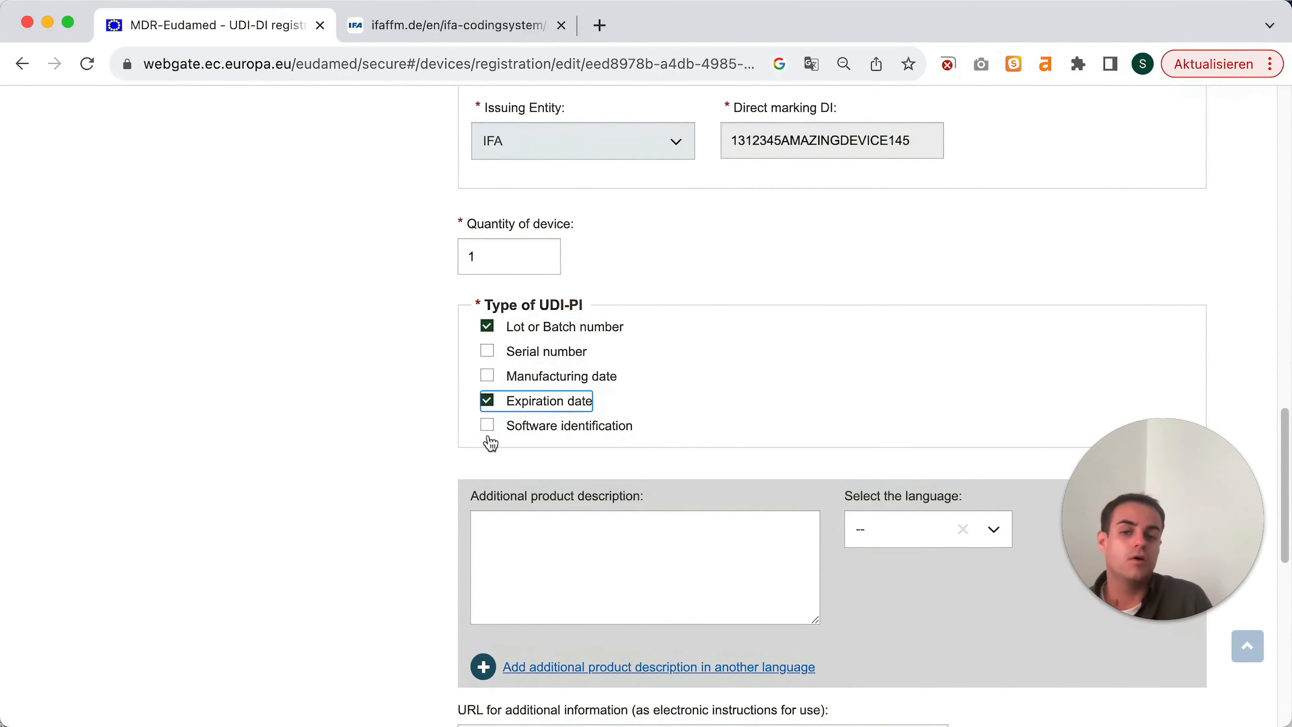
pyautogui.click(501, 427)
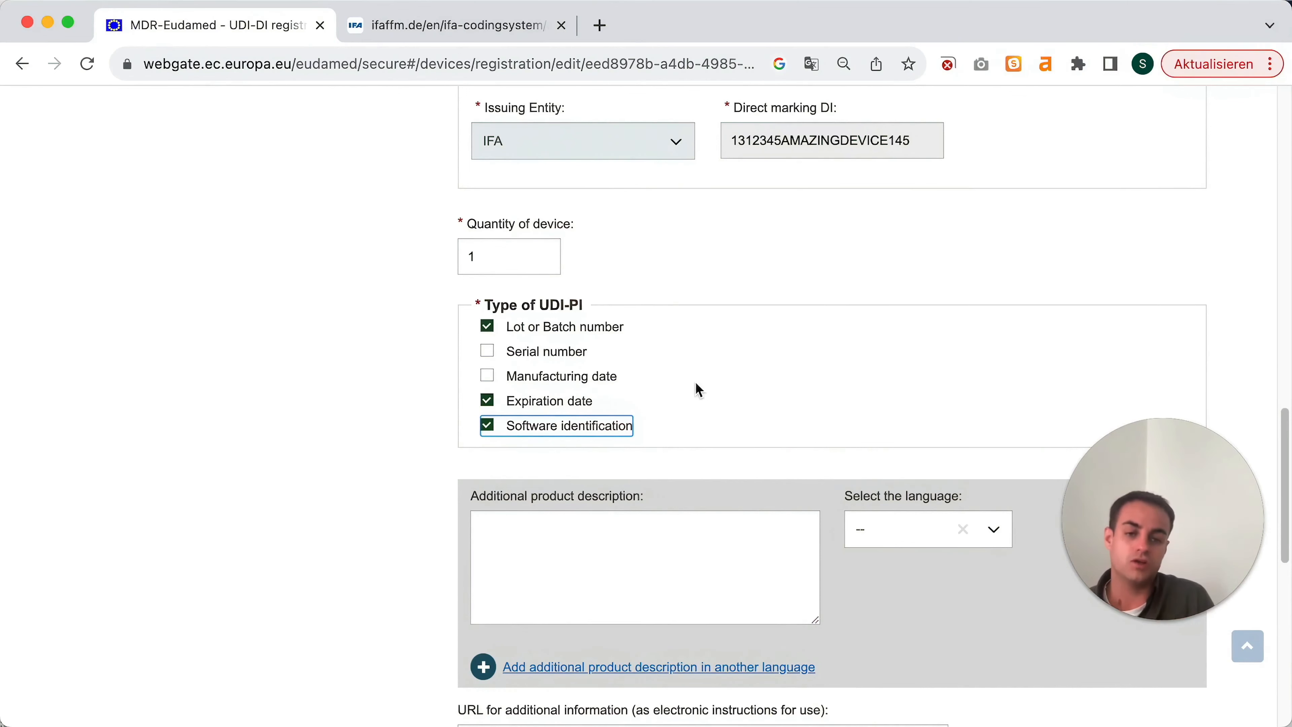
# Step: Enter "This device is amazing." as the additional product description and set its language to English
pyautogui.scroll(-2, 695, 381)
pyautogui.click(653, 523)
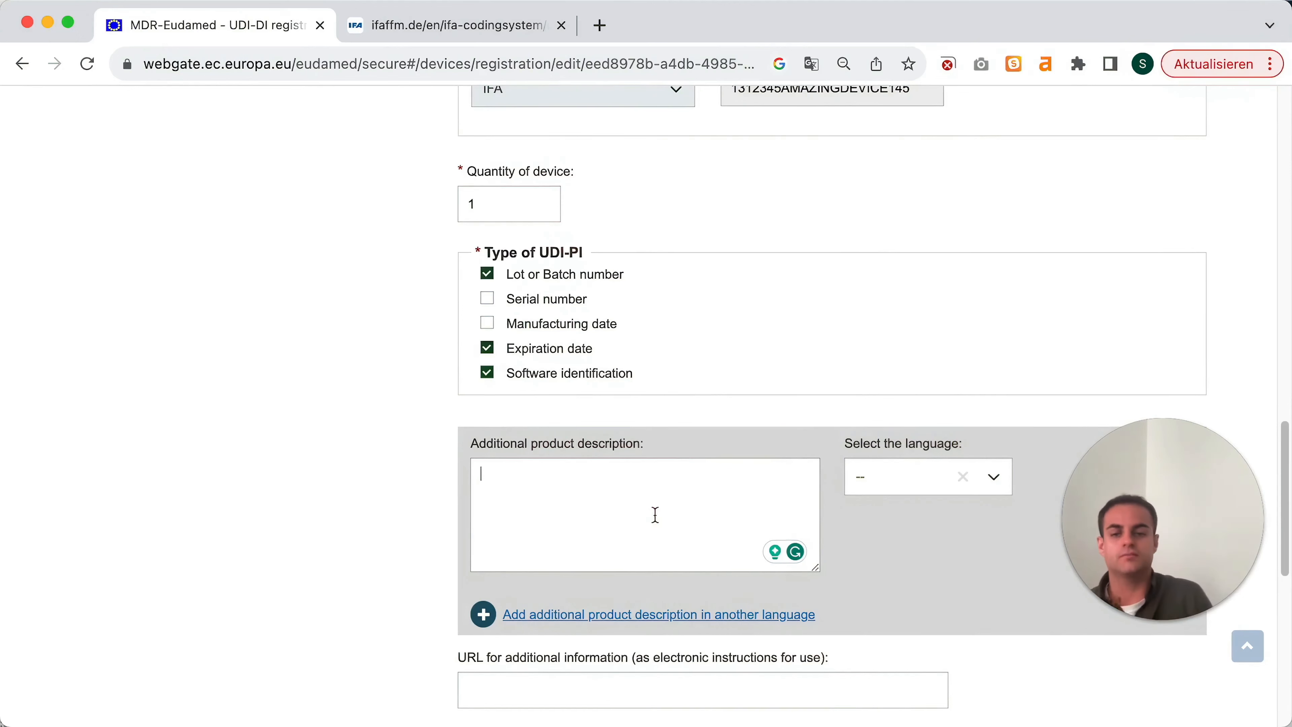
pyautogui.write('This device ')
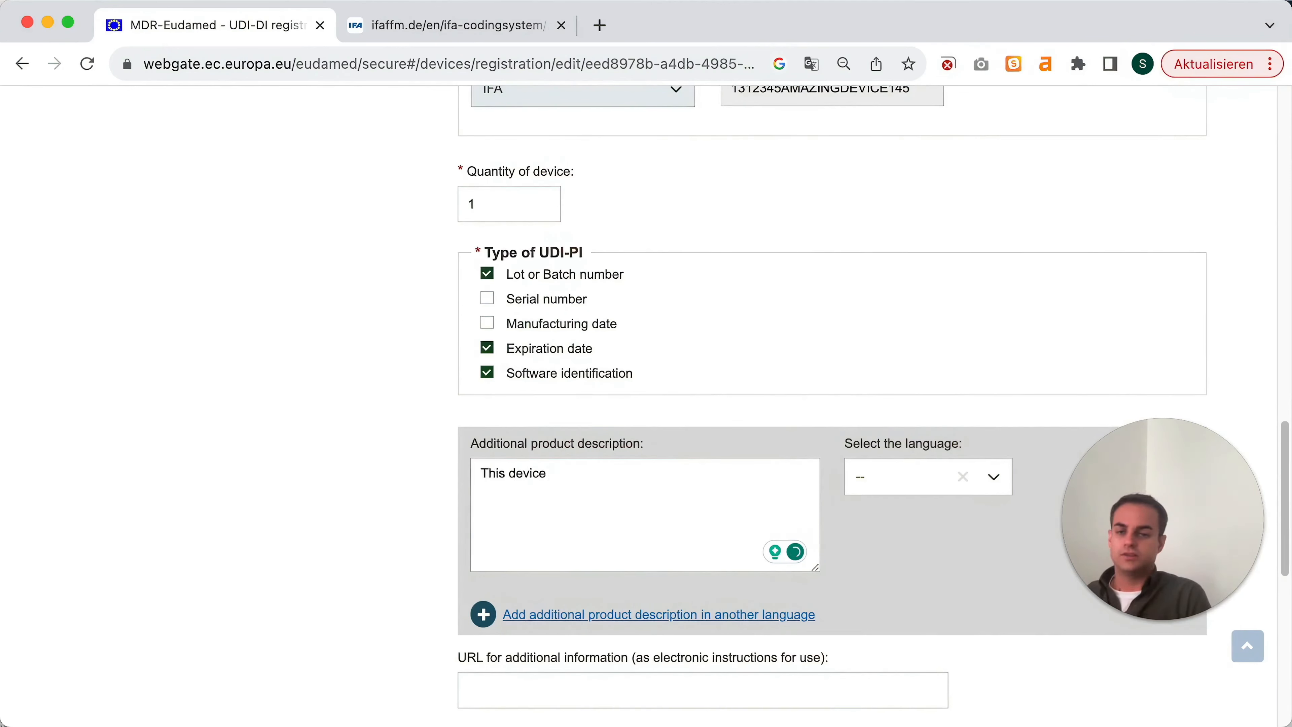
pyautogui.write('is amazing.')
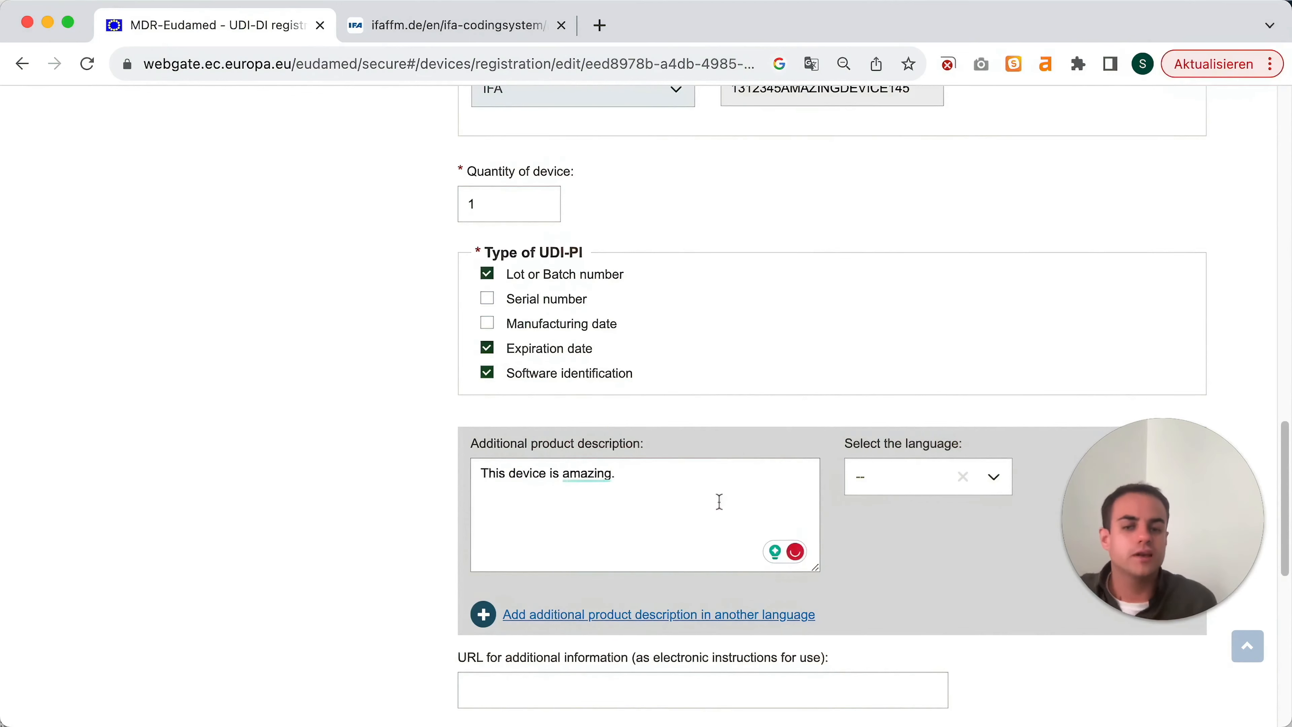
pyautogui.click(994, 477)
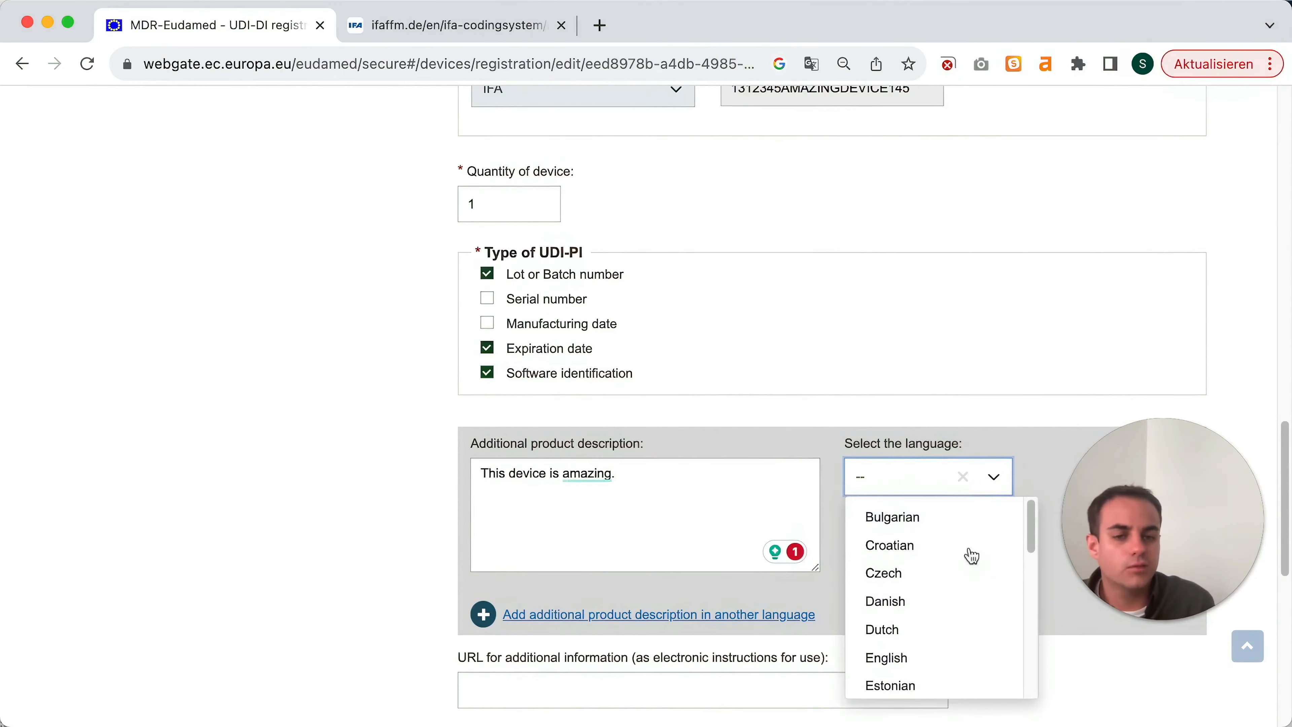
pyautogui.click(924, 659)
# Step: Set the UDI-DI status to Not intended for the EU market, and save the identification information to continue to the UDI-DI characteristics
pyautogui.scroll(-3, 897, 596)
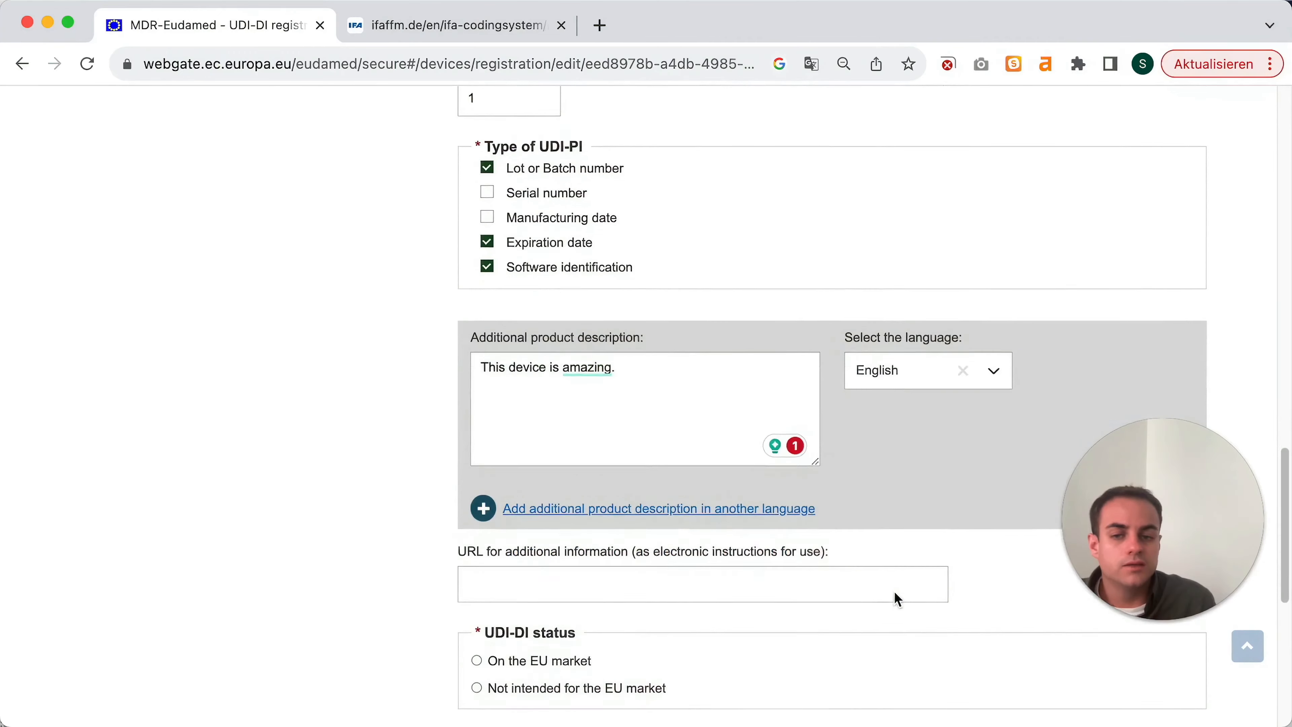
pyautogui.scroll(-5, 897, 597)
pyautogui.click(500, 244)
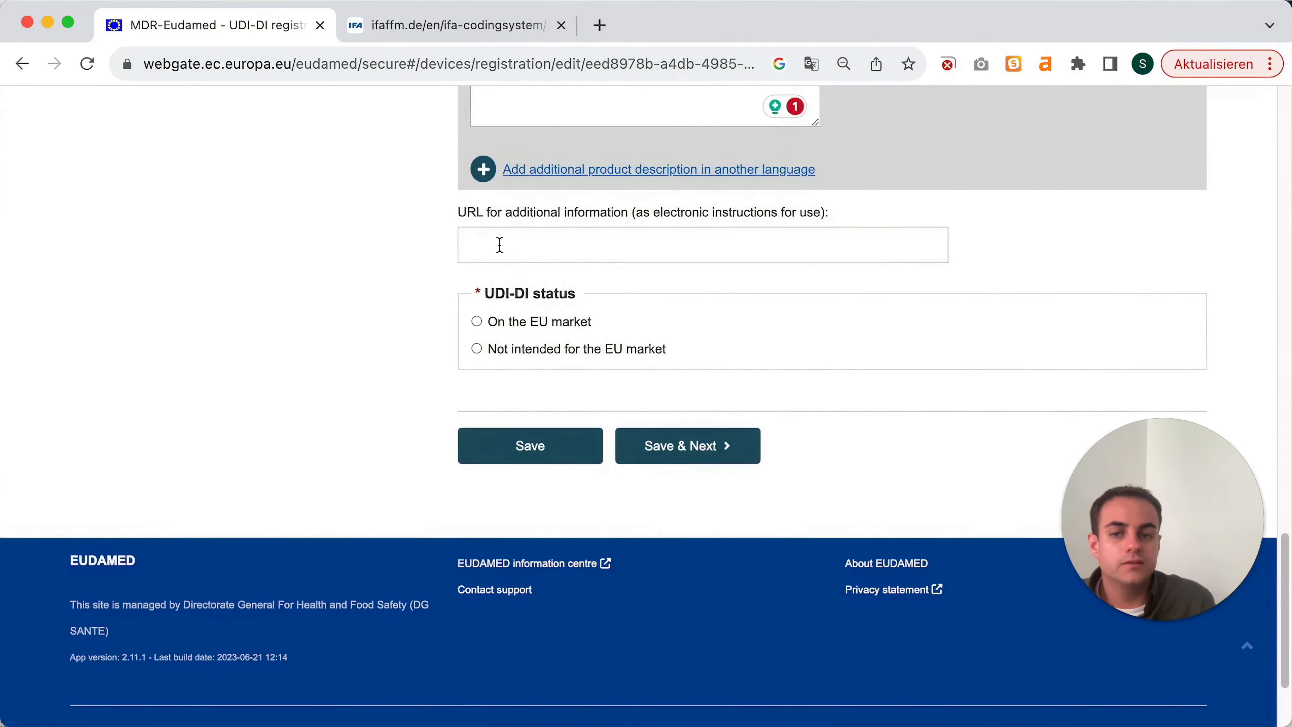
pyautogui.scroll(1, 500, 245)
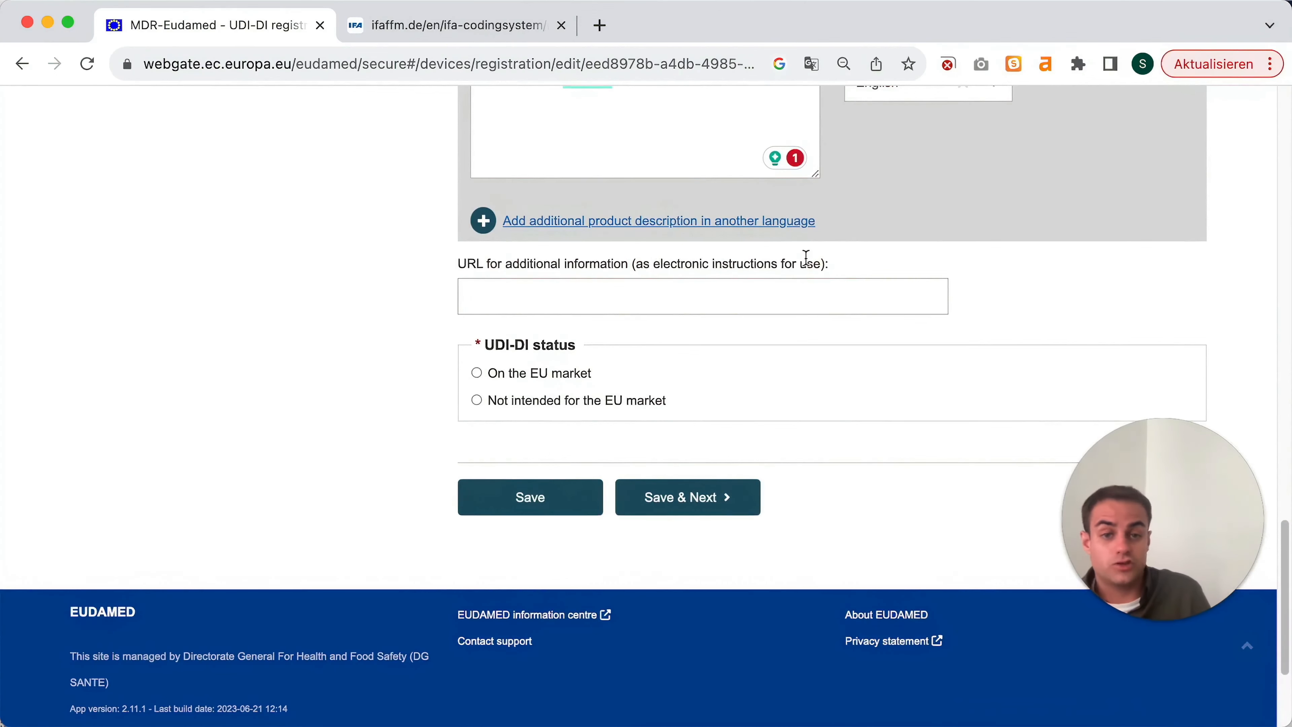
pyautogui.scroll(3, 805, 258)
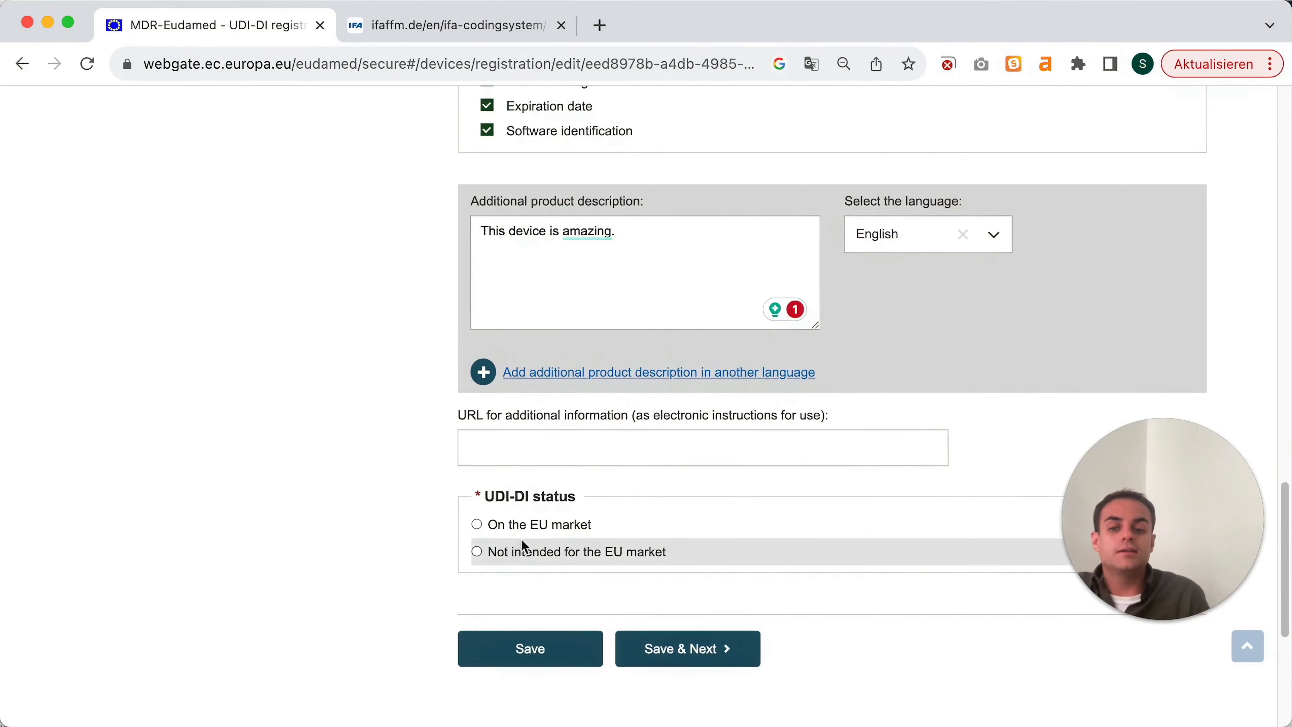
pyautogui.click(489, 525)
pyautogui.click(493, 552)
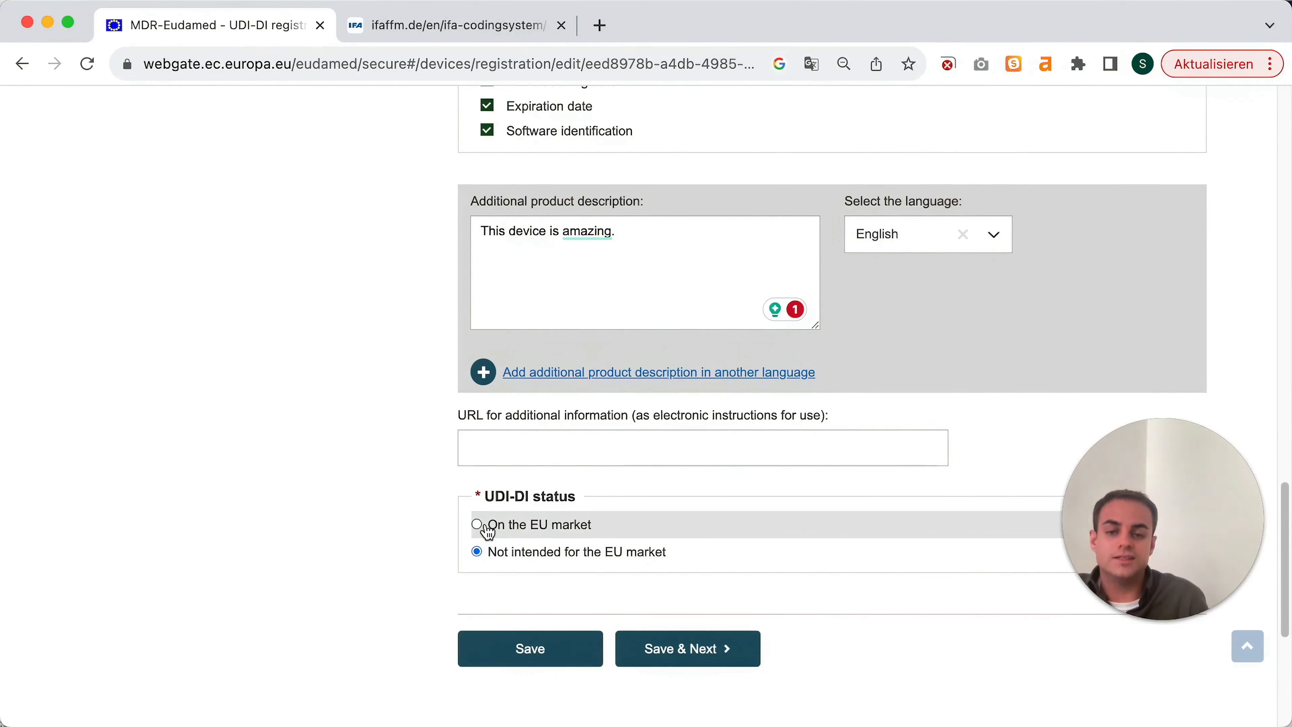
pyautogui.click(488, 529)
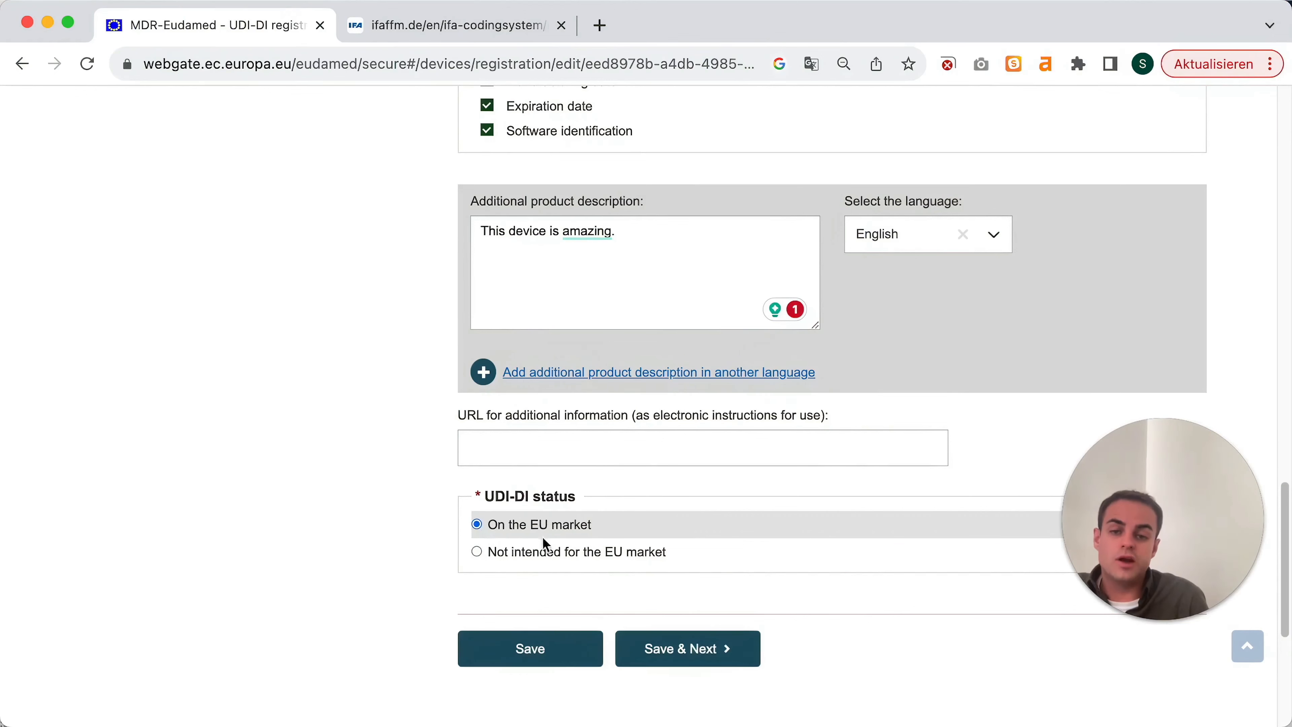
pyautogui.click(529, 559)
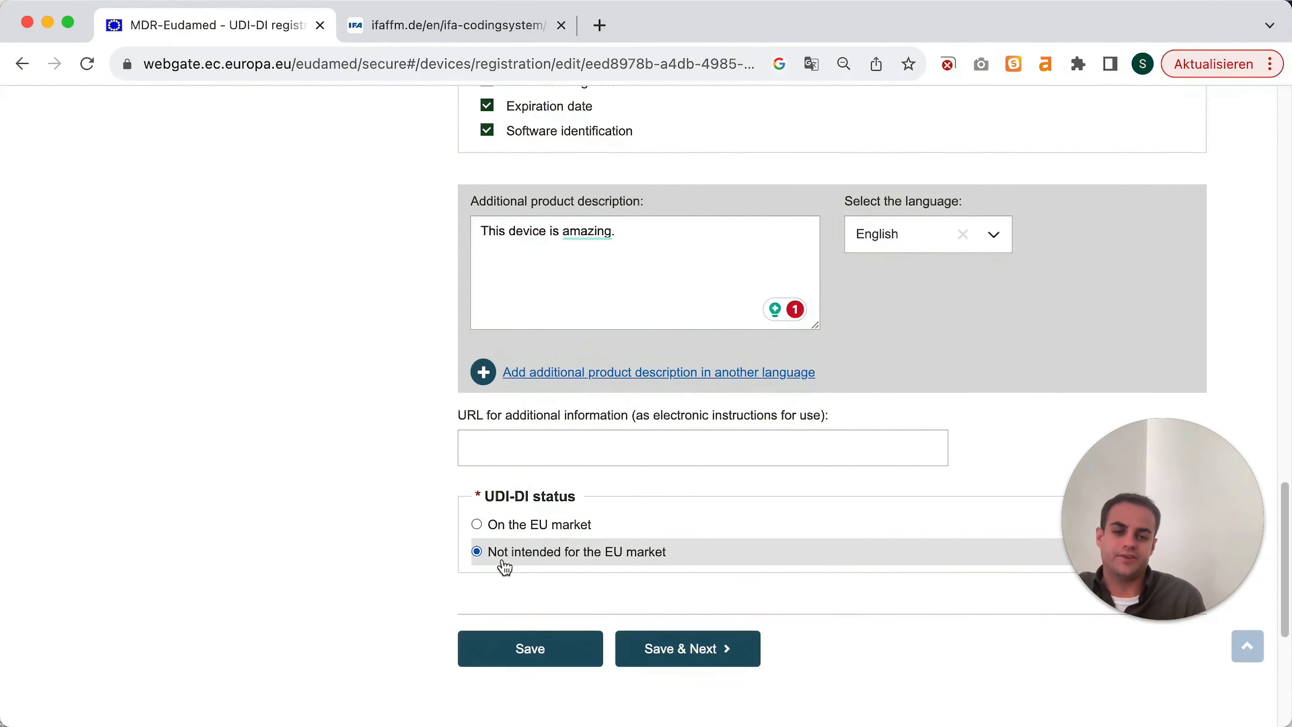
pyautogui.click(661, 650)
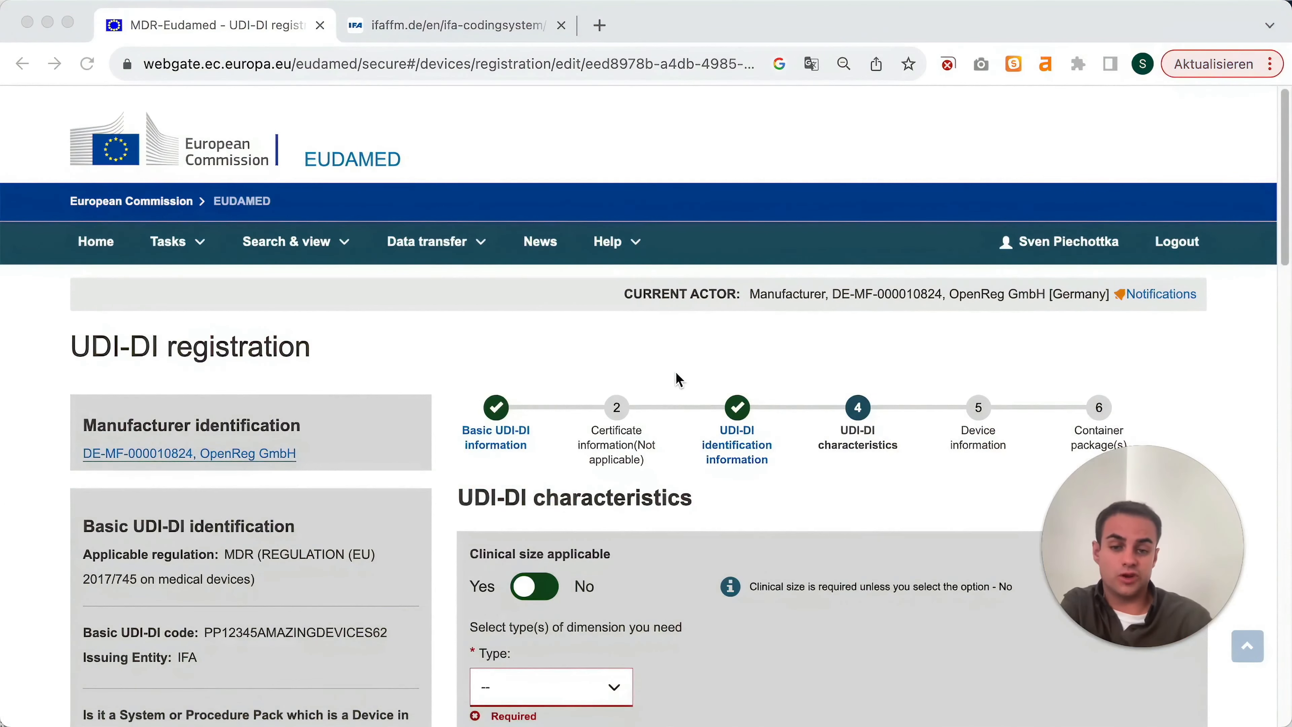
pyautogui.scroll(-3, 676, 379)
pyautogui.scroll(-3, 675, 379)
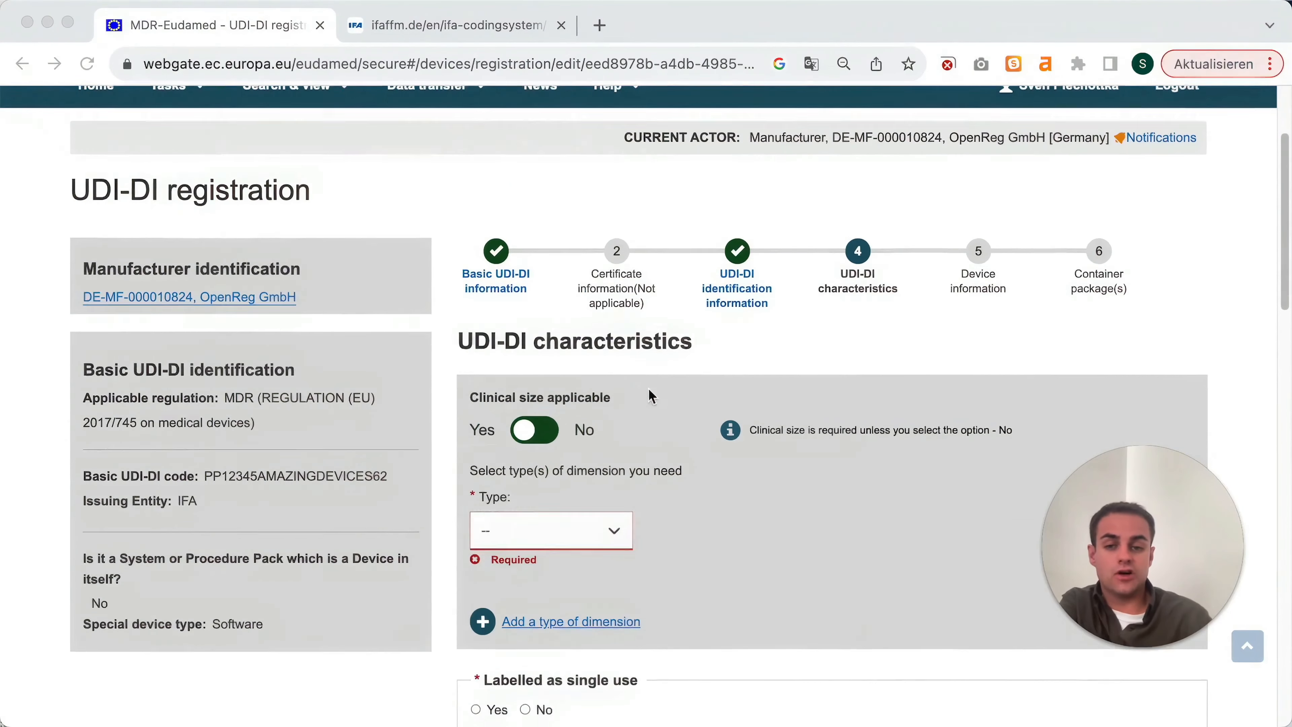
pyautogui.scroll(-1, 552, 409)
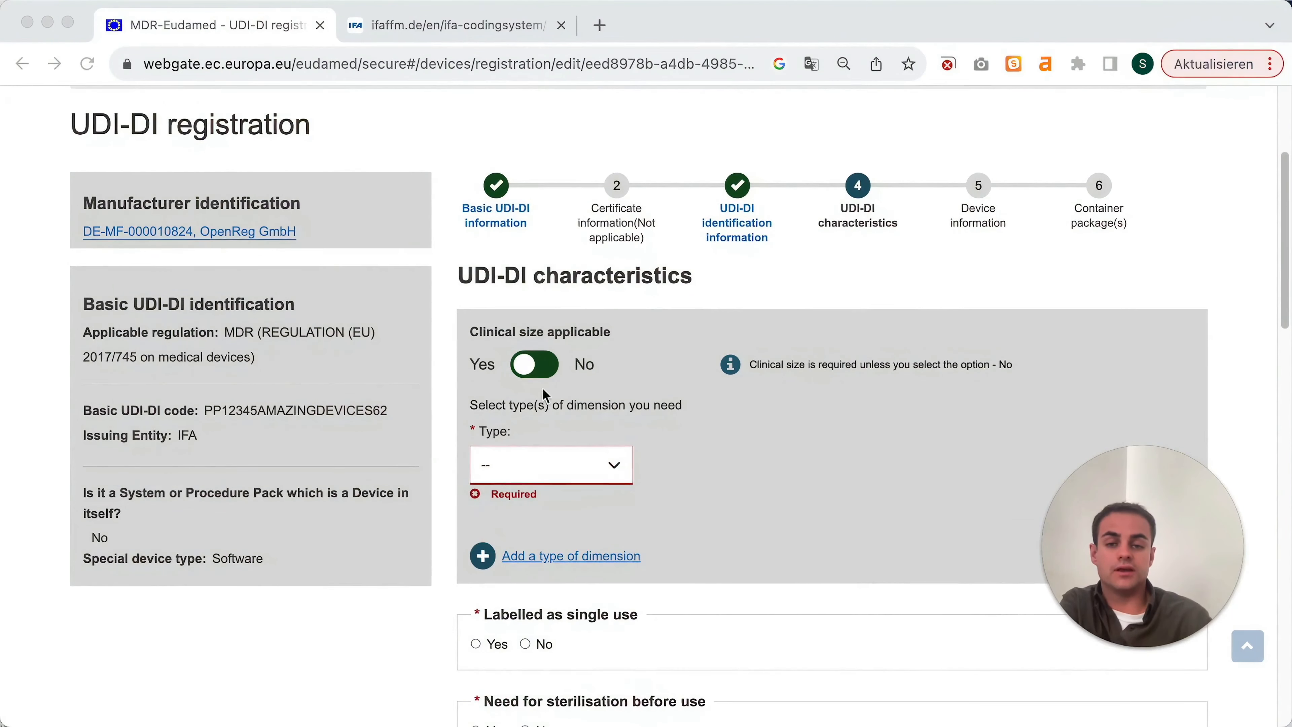
pyautogui.click(612, 467)
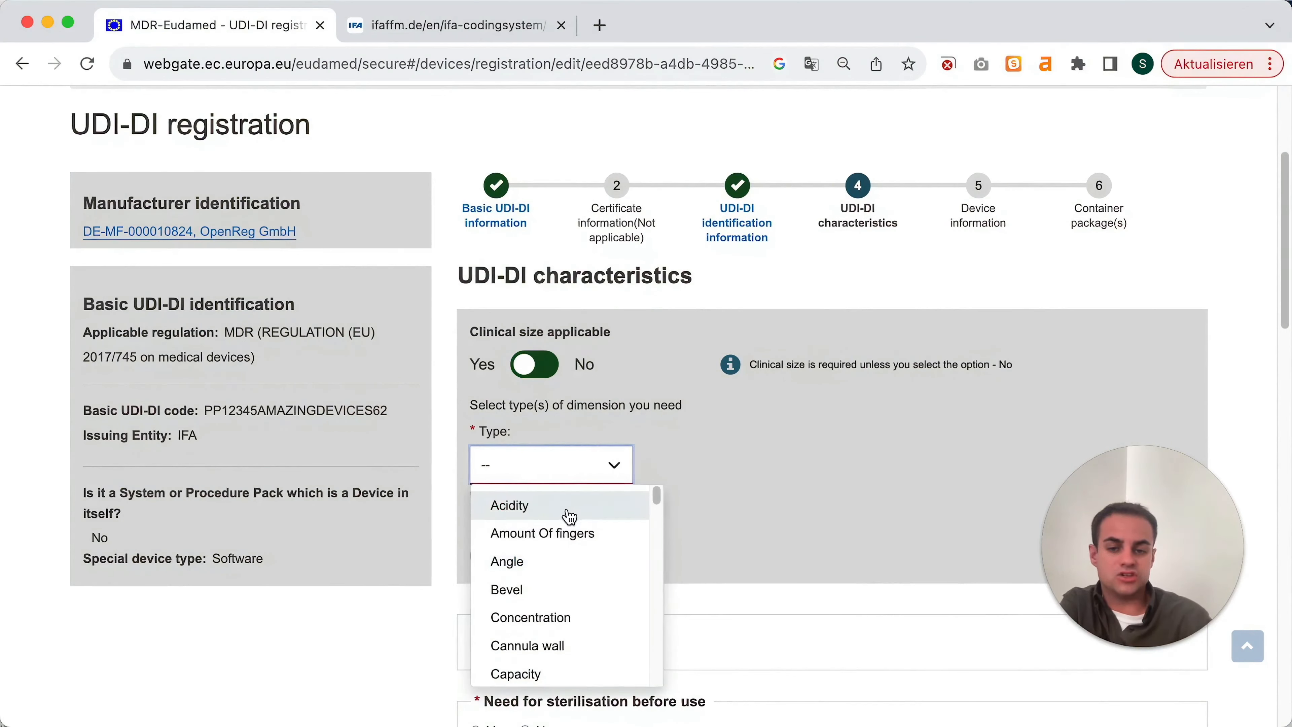
pyautogui.click(557, 671)
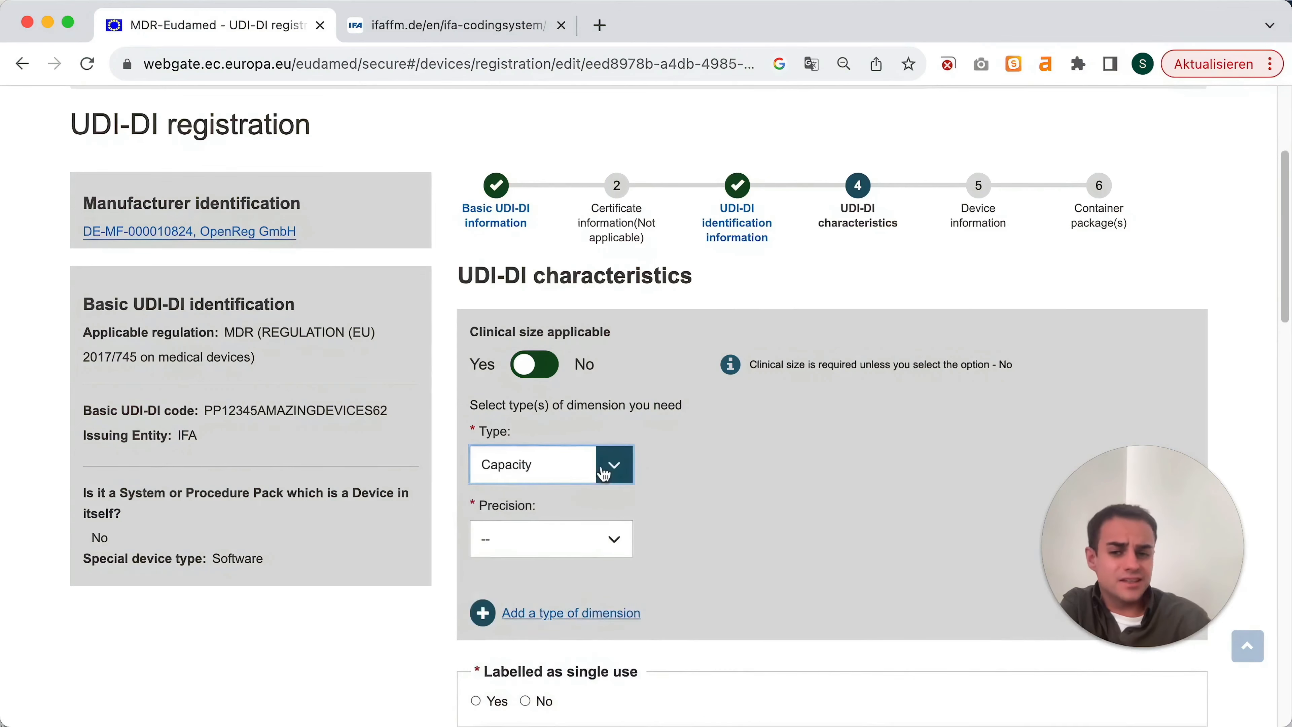
pyautogui.click(614, 464)
pyautogui.scroll(-2, 566, 589)
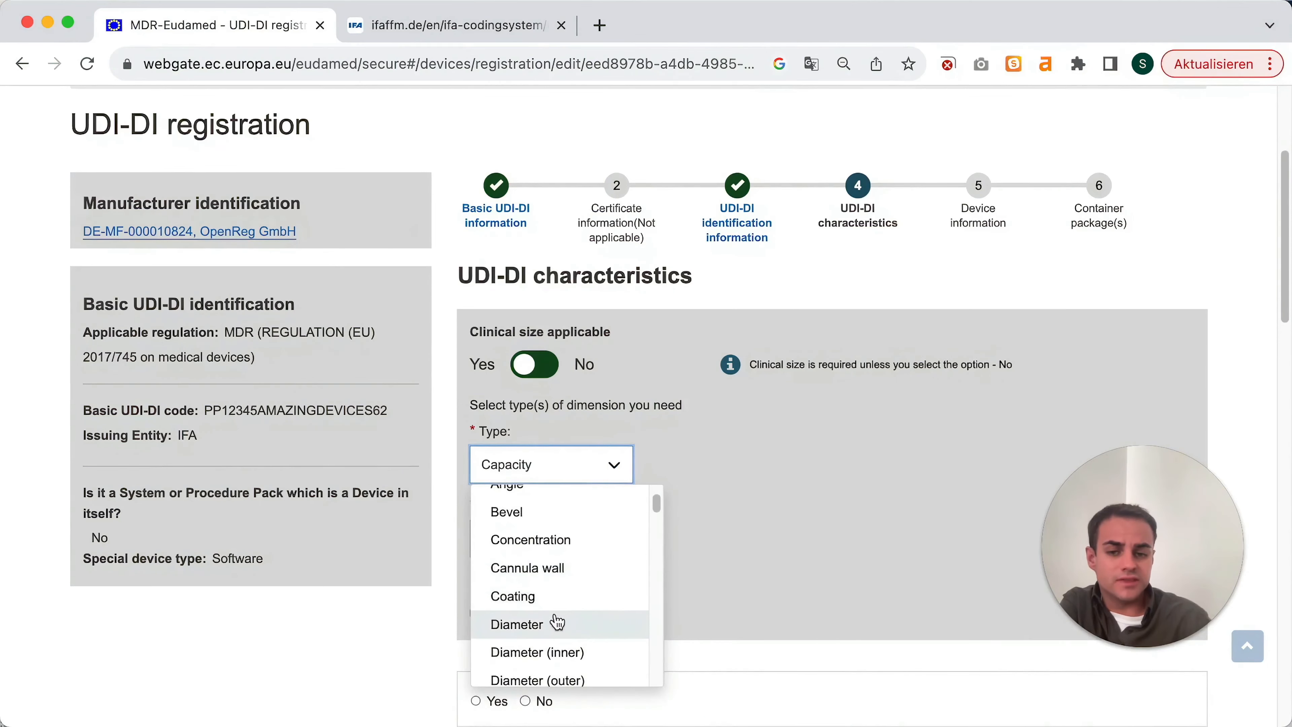
pyautogui.click(557, 625)
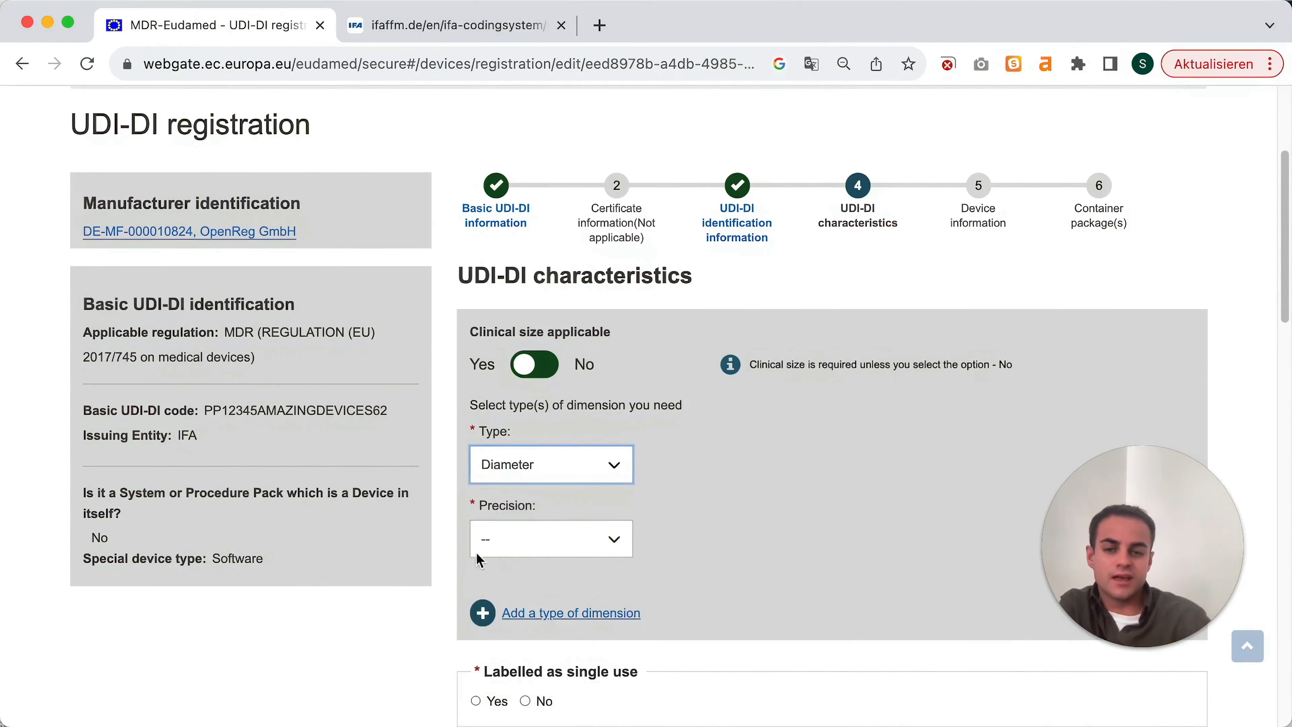
pyautogui.click(591, 548)
pyautogui.click(555, 615)
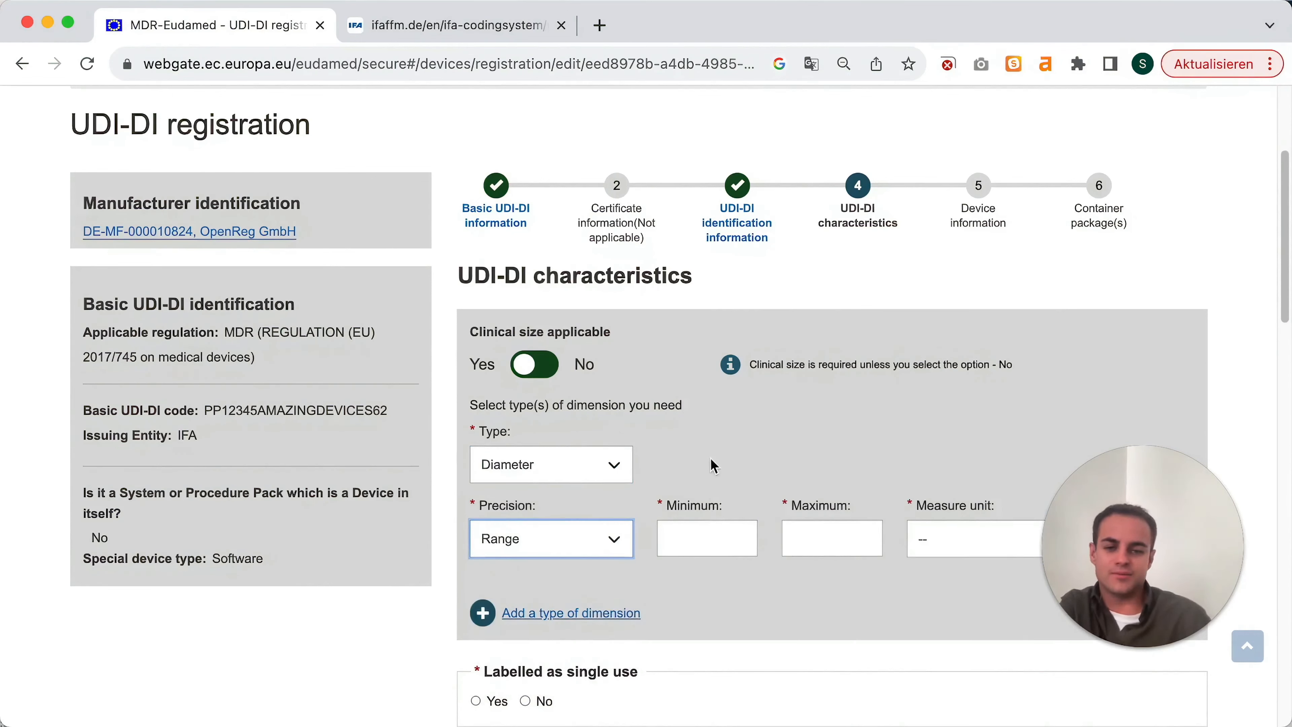
# Step: Set Clinical size applicable to No and answer No to the device being labelled as single use
pyautogui.click(548, 374)
pyautogui.scroll(-2, 721, 388)
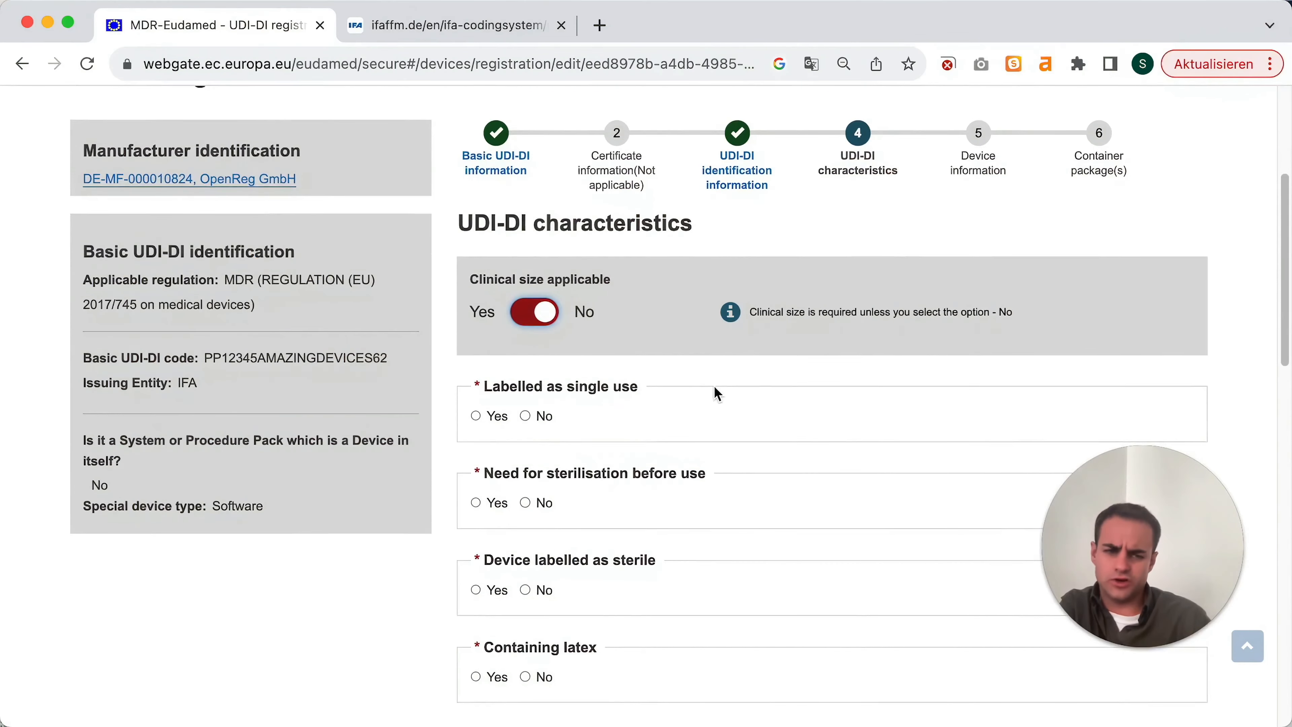
pyautogui.scroll(-2, 713, 392)
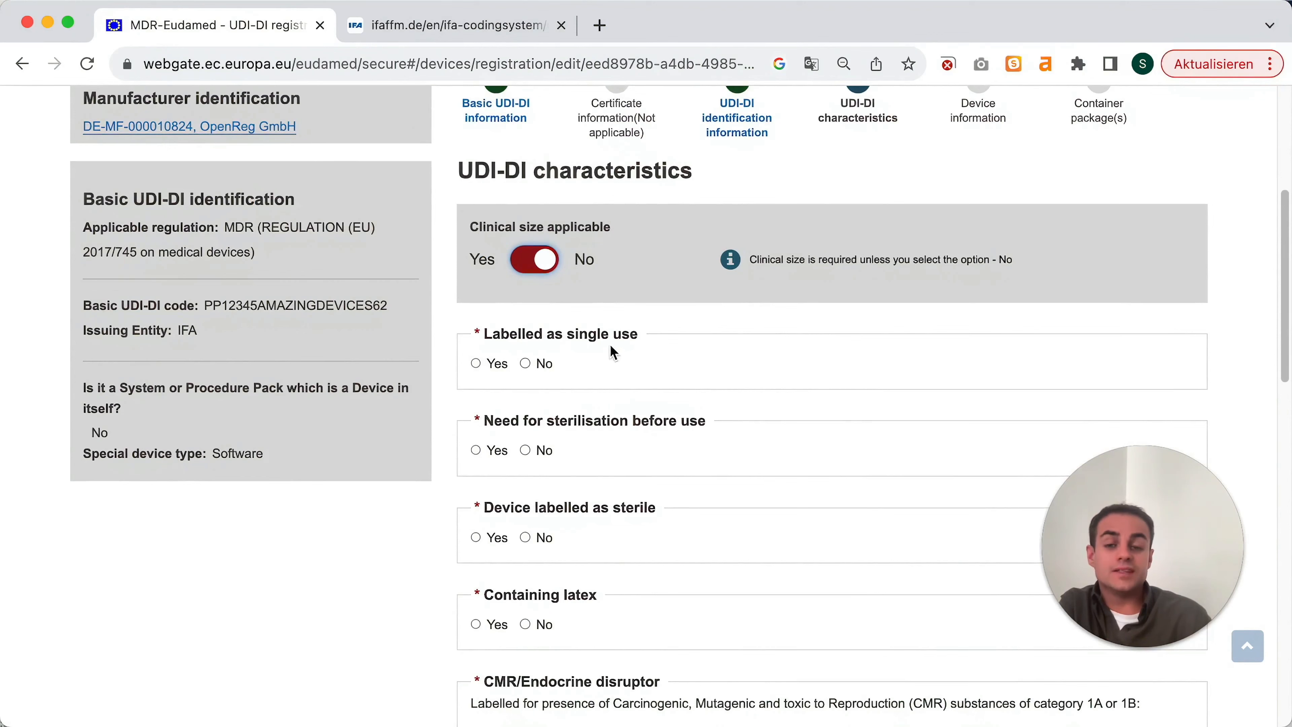
pyautogui.click(611, 351)
pyautogui.moveTo(546, 335); pyautogui.dragTo(603, 327)
pyautogui.click(602, 326)
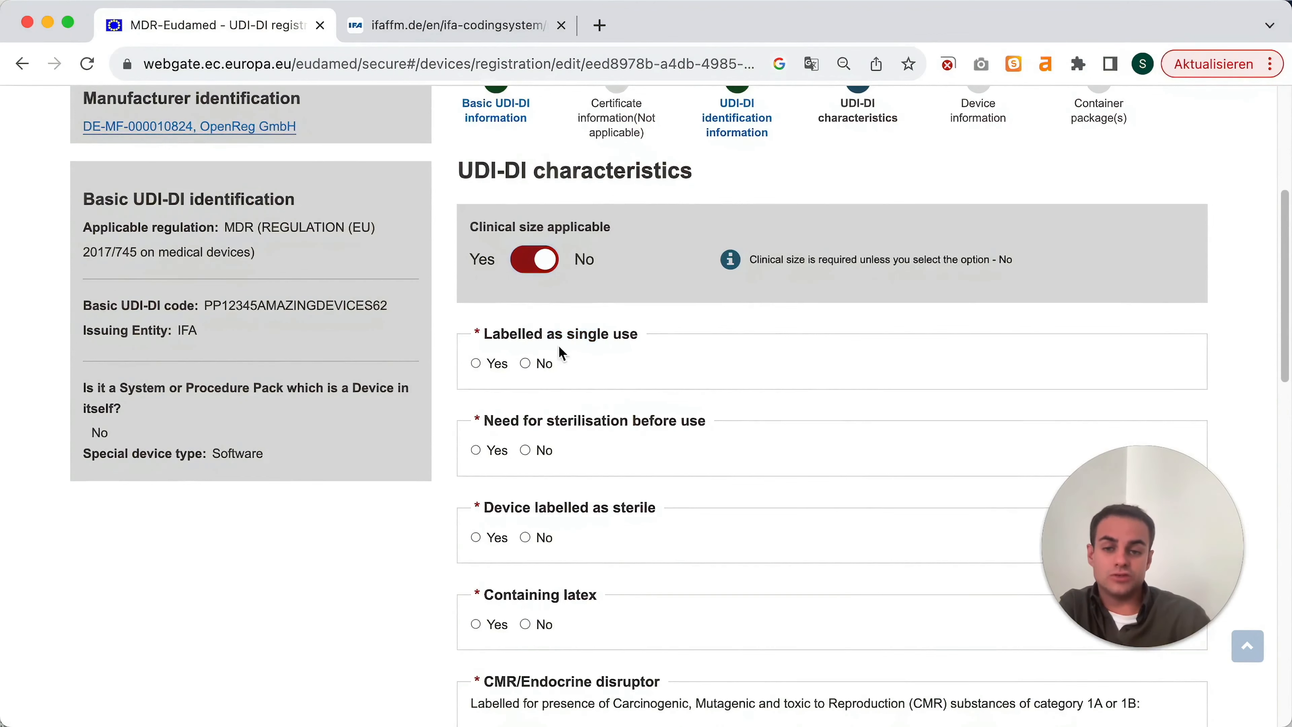
pyautogui.click(524, 363)
# Step: Set Maximum number of reuses applicable to No for the device
pyautogui.scroll(-2, 682, 397)
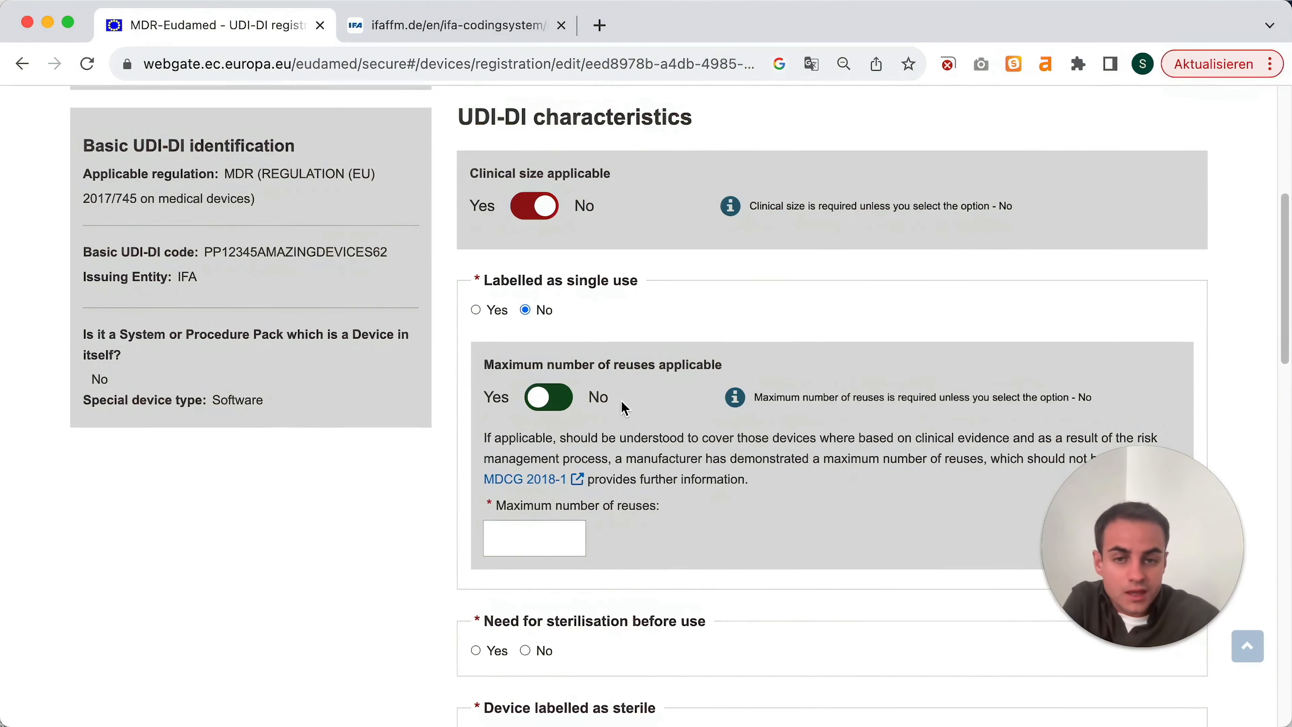
pyautogui.scroll(-2, 625, 405)
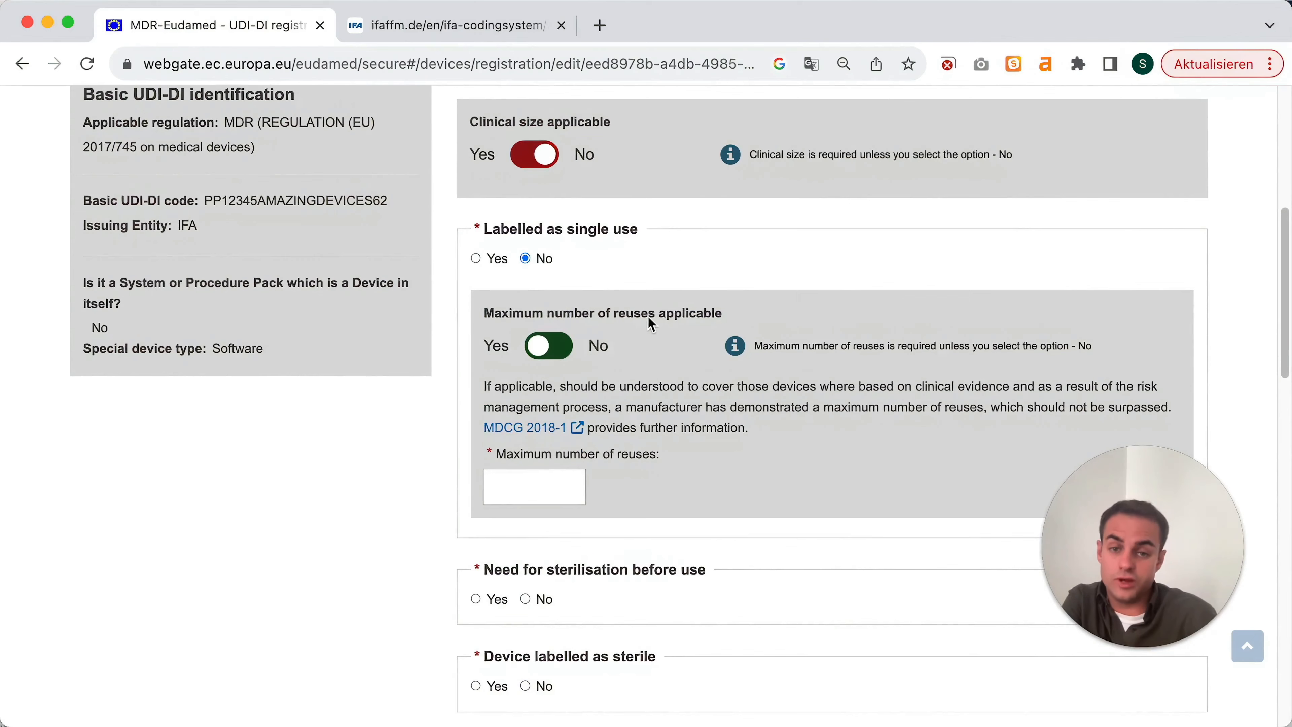
pyautogui.click(557, 345)
# Step: Answer No to the device needing sterilisation before use
pyautogui.scroll(-2, 712, 414)
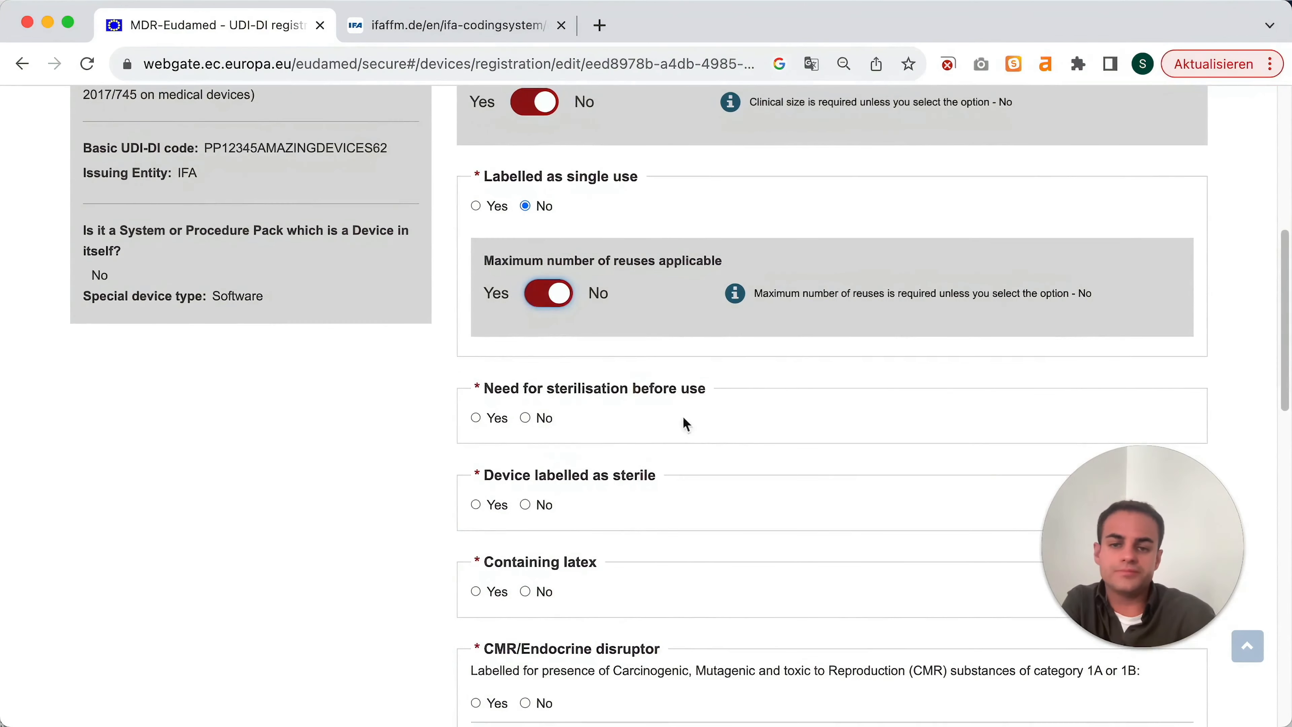
pyautogui.scroll(-5, 660, 407)
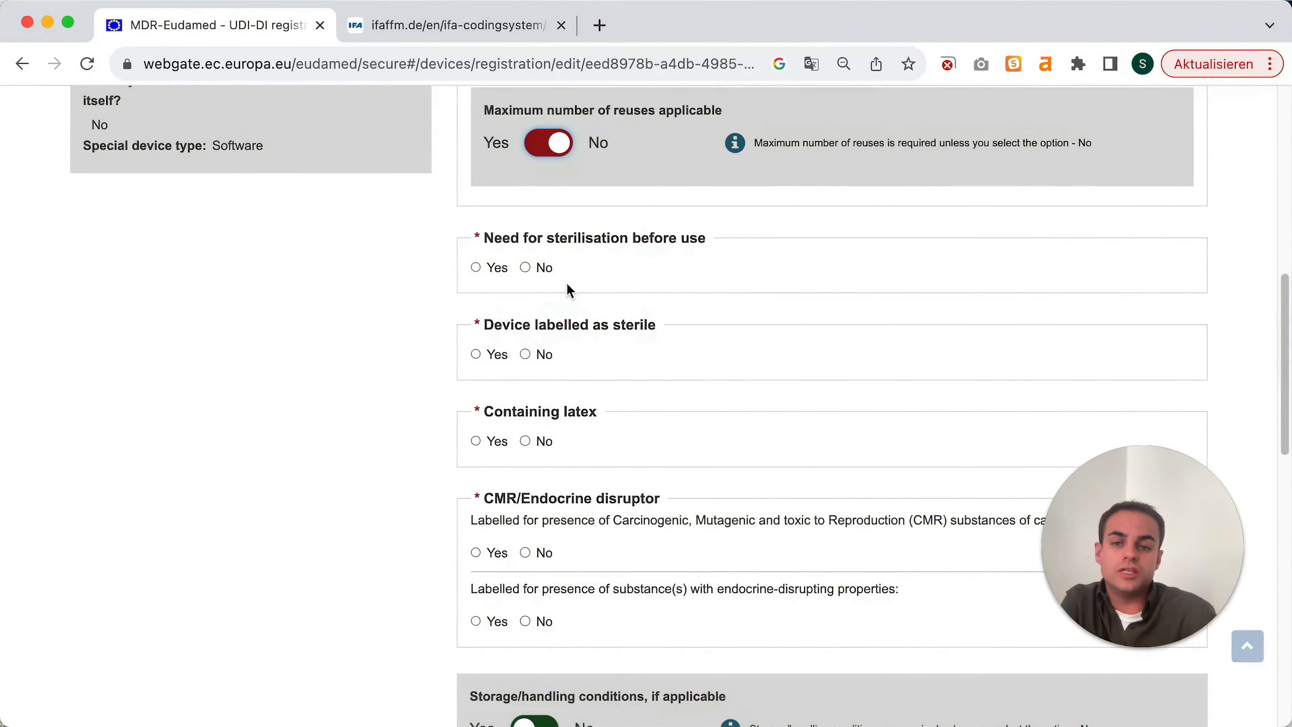
pyautogui.click(525, 268)
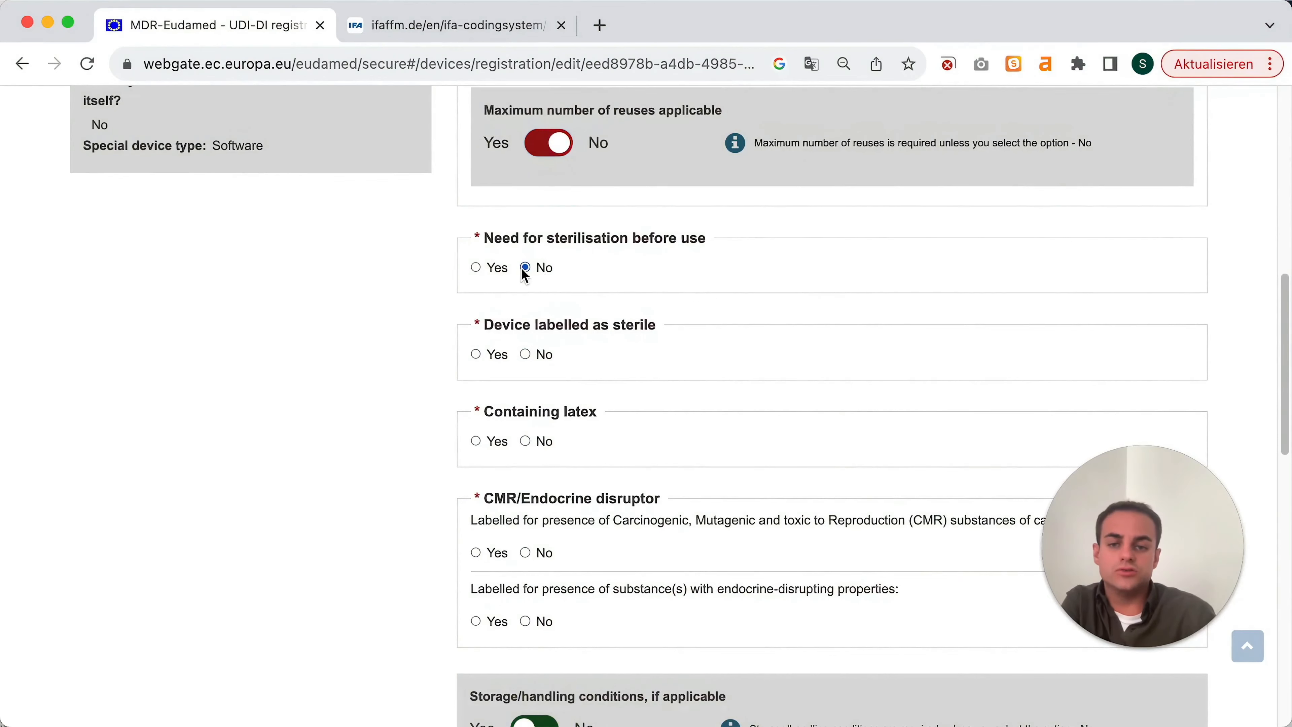
# Step: Answer No to the device being labelled as sterile and No to it containing latex
pyautogui.scroll(-1, 518, 316)
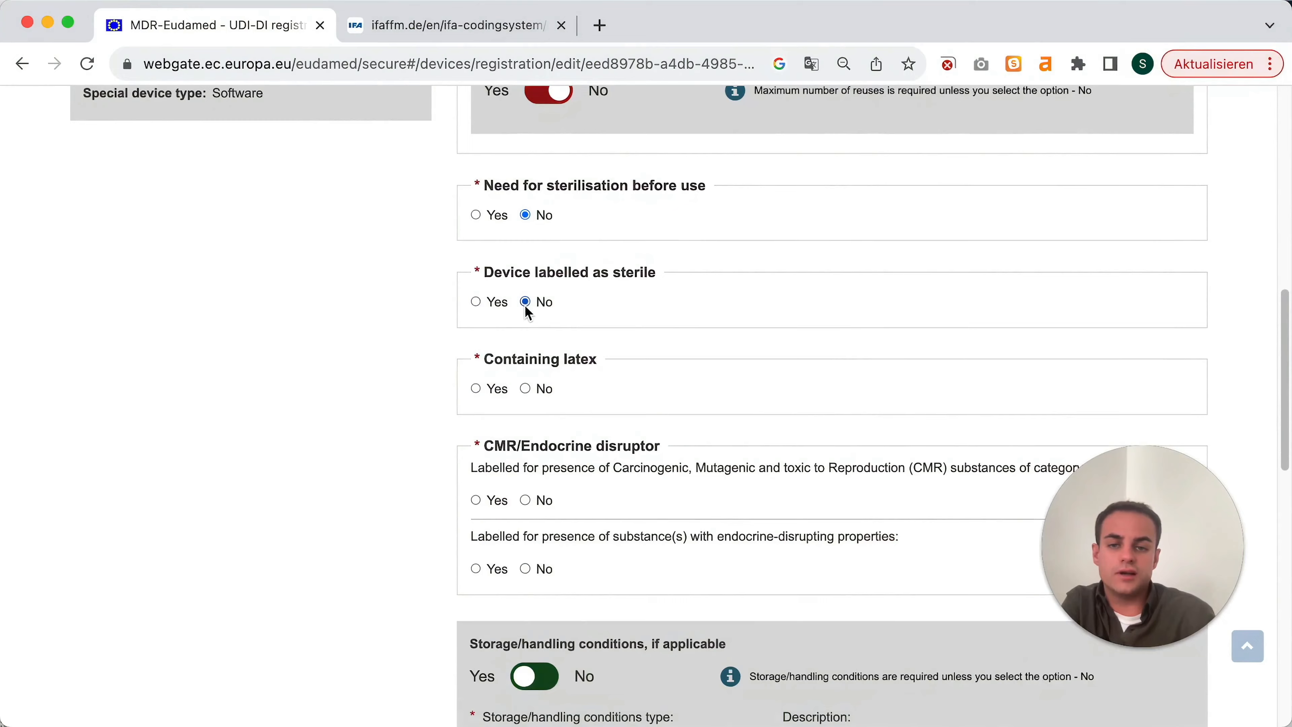
pyautogui.scroll(-2, 610, 339)
pyautogui.click(525, 271)
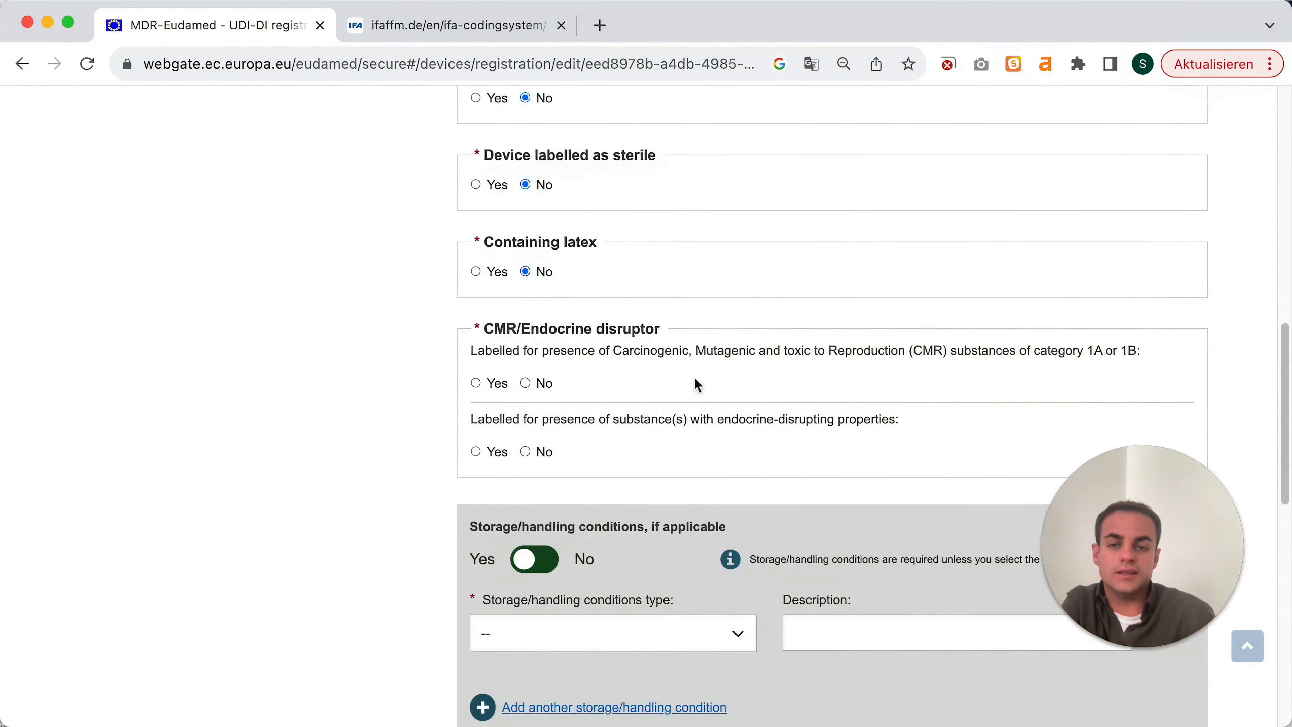
# Step: Answer No to both CMR/Endocrine disruptor questions: CMR substances of category 1A or 1B, and substances with endocrine-disrupting properties
pyautogui.scroll(-1, 696, 385)
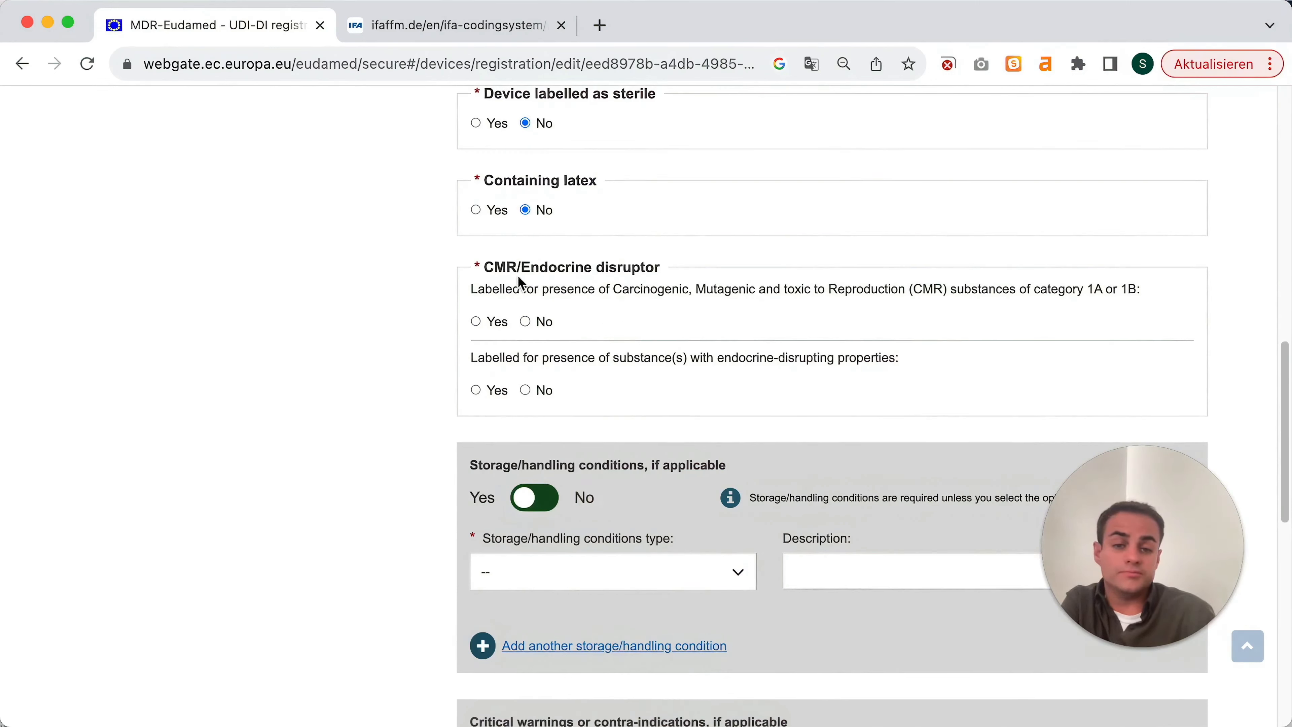
pyautogui.moveTo(622, 288); pyautogui.dragTo(657, 286)
pyautogui.click(705, 288)
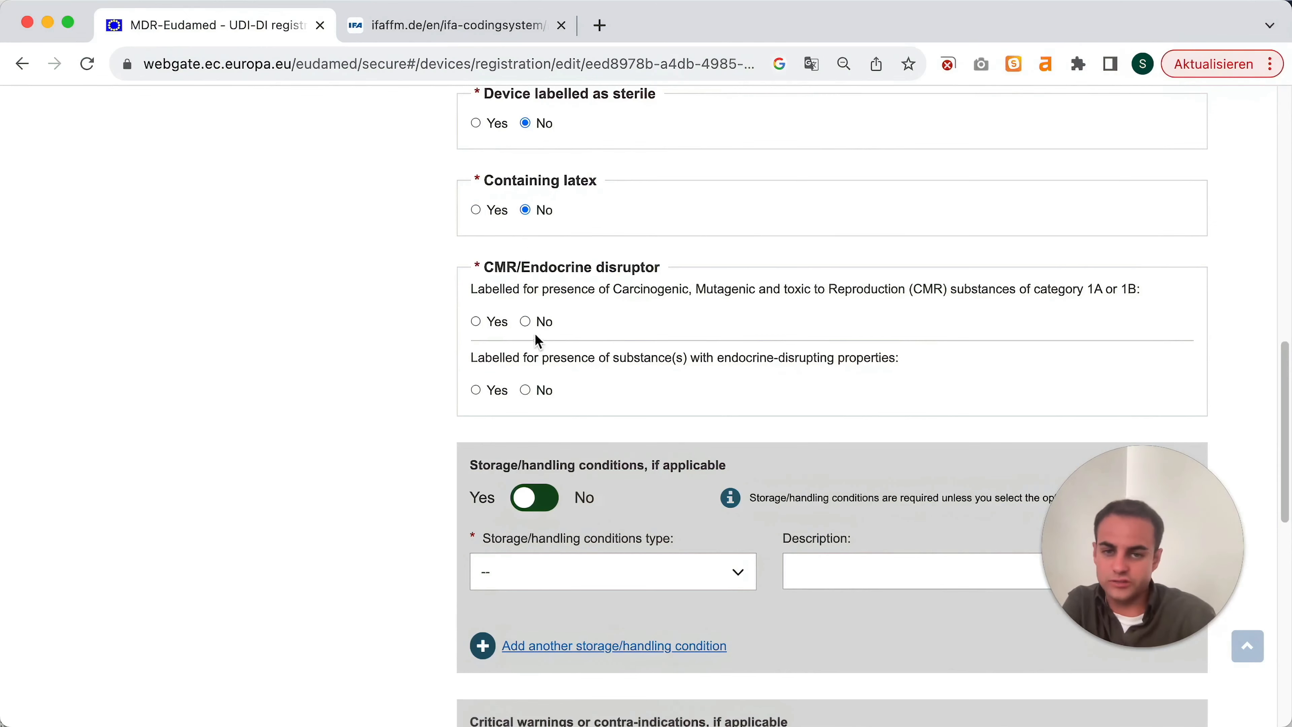
pyautogui.click(525, 321)
pyautogui.scroll(-1, 642, 354)
pyautogui.scroll(-1, 642, 354)
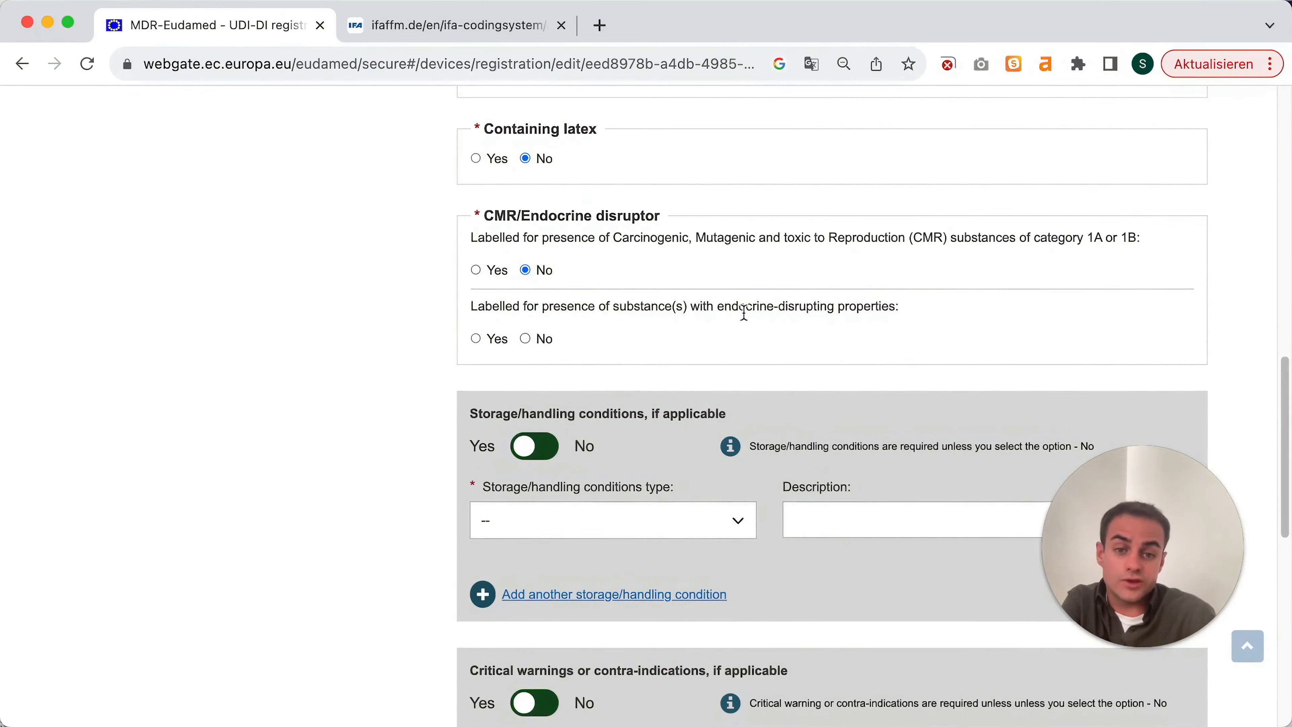
pyautogui.click(526, 339)
# Step: Set Storage/handling conditions to No for the device
pyautogui.scroll(-2, 672, 357)
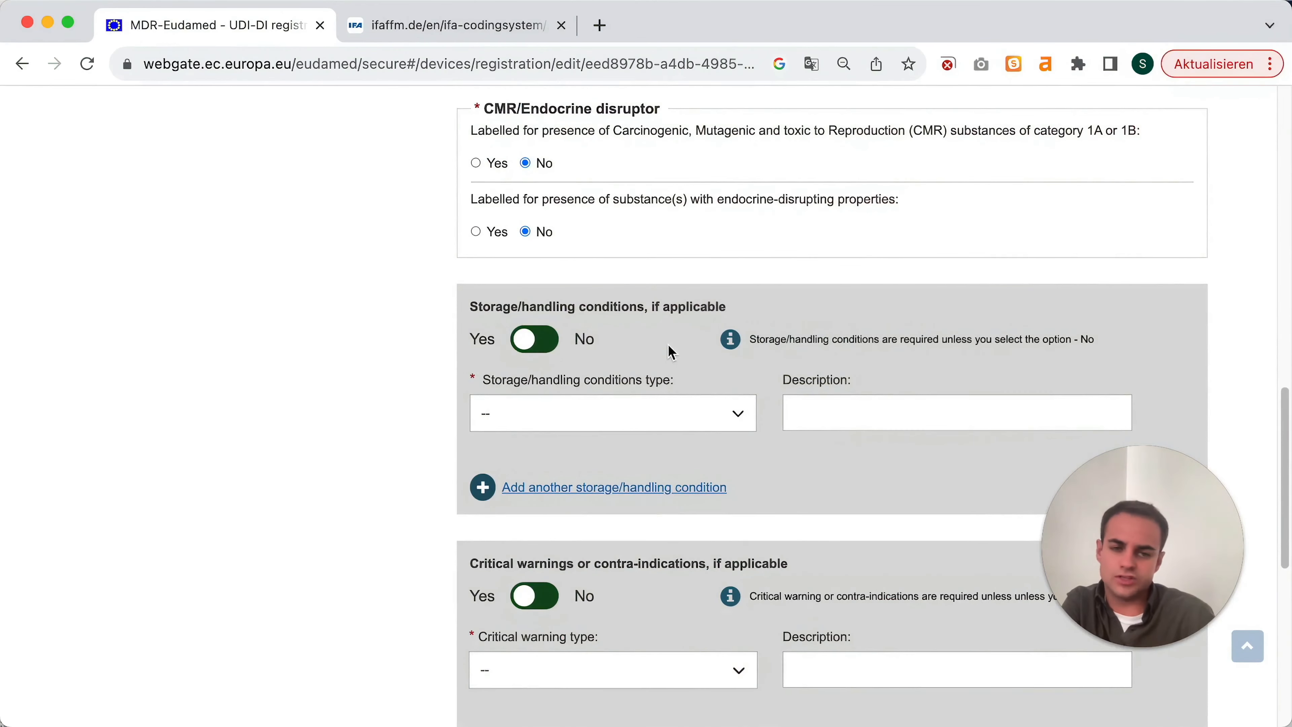
pyautogui.scroll(-2, 736, 352)
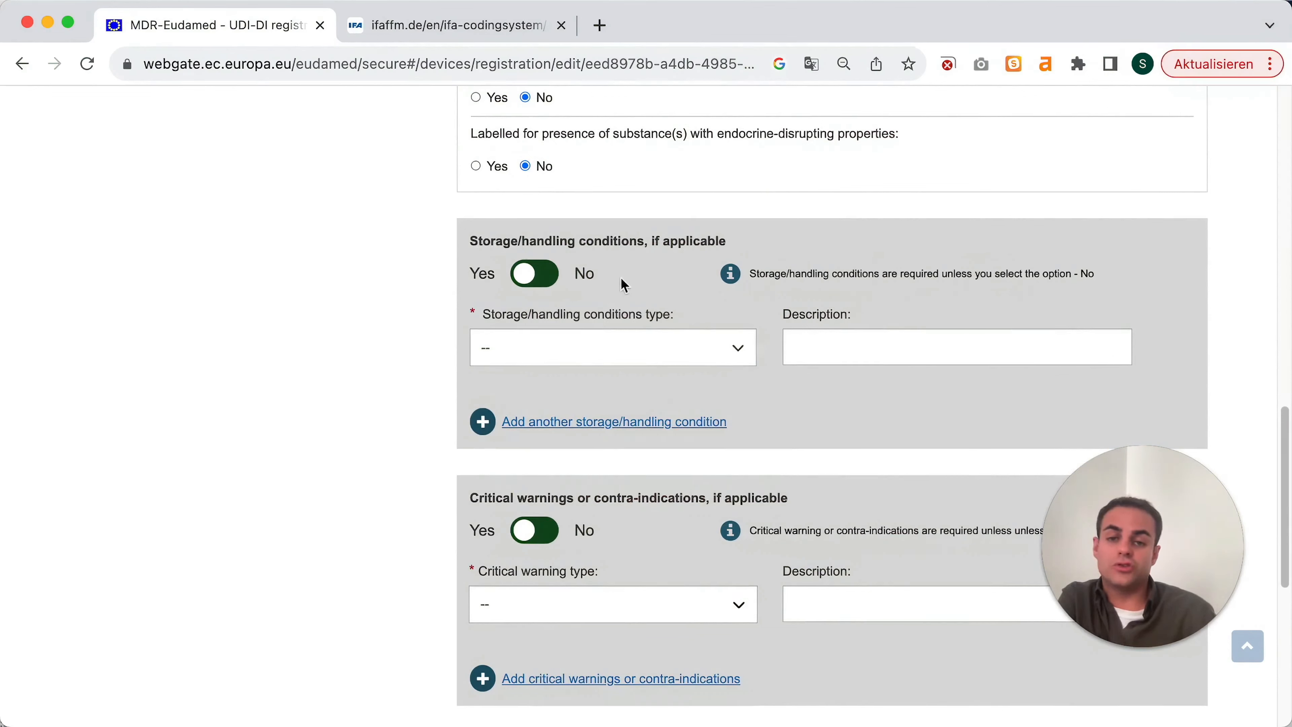
pyautogui.click(553, 275)
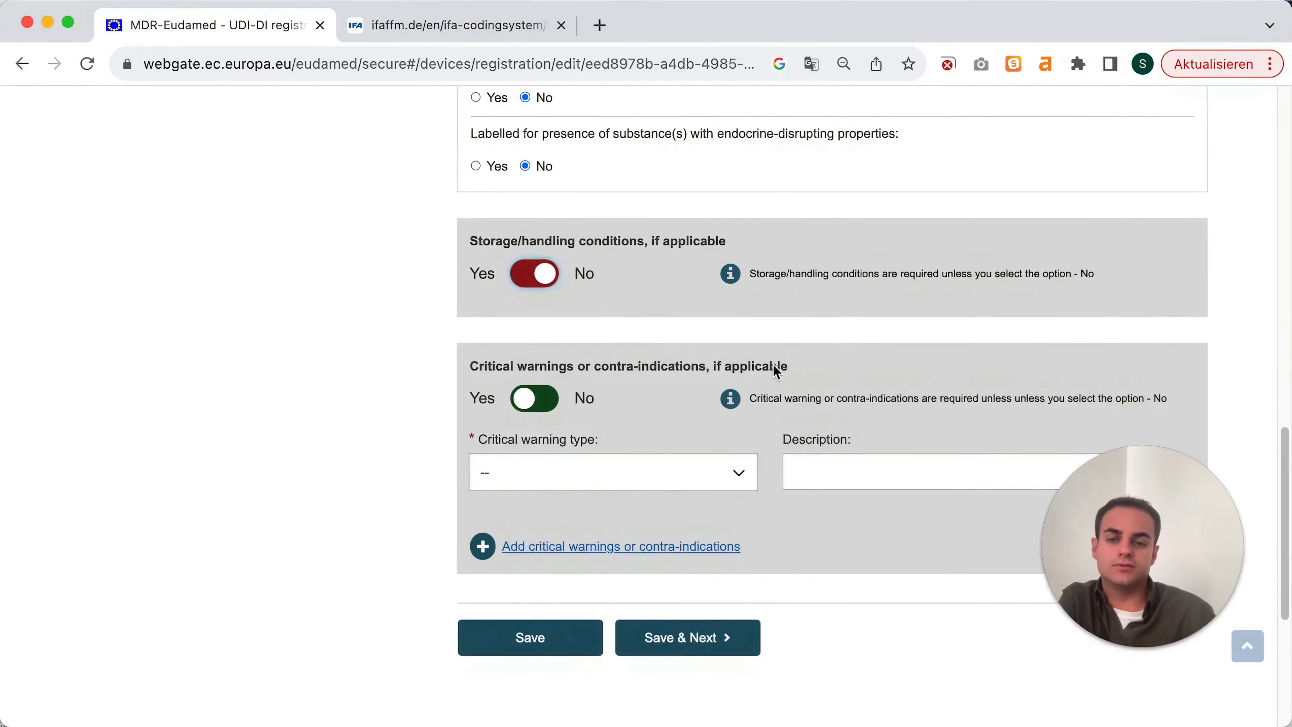
# Step: Choose Caution as the first critical warning type, leaving its description empty
pyautogui.scroll(-2, 663, 357)
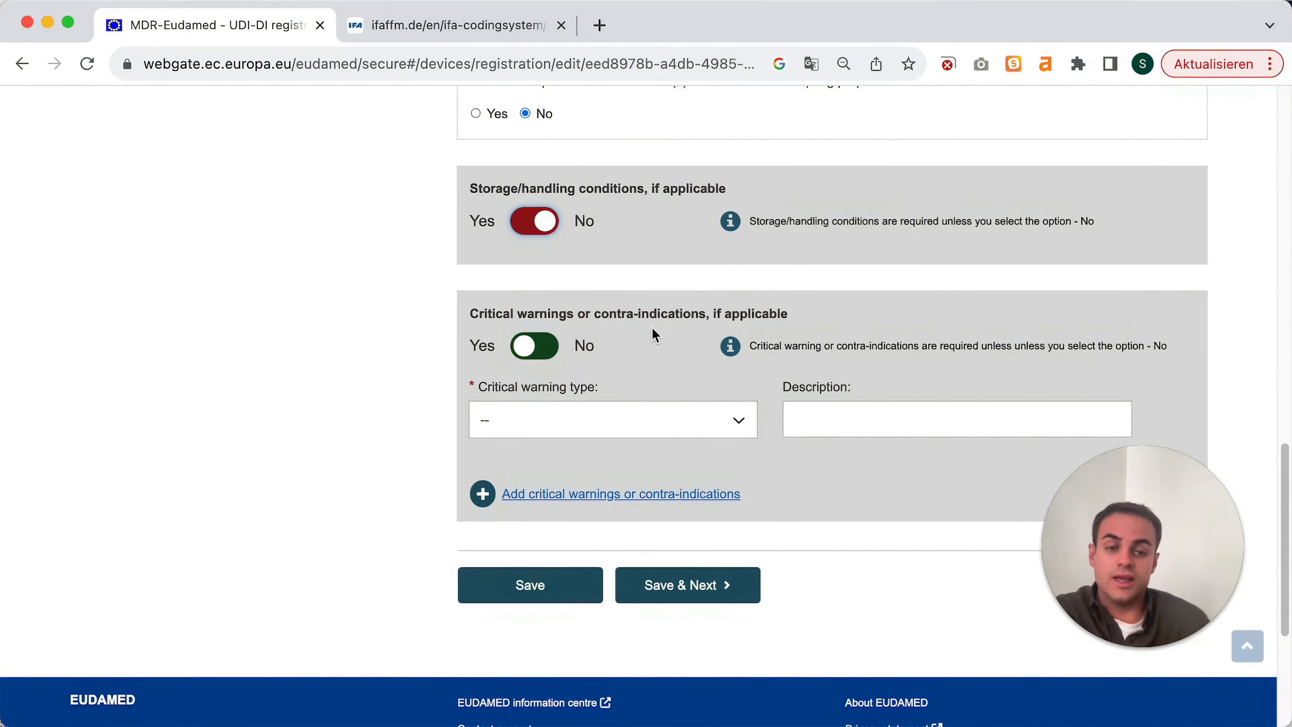
pyautogui.click(681, 432)
pyautogui.scroll(-1, 641, 537)
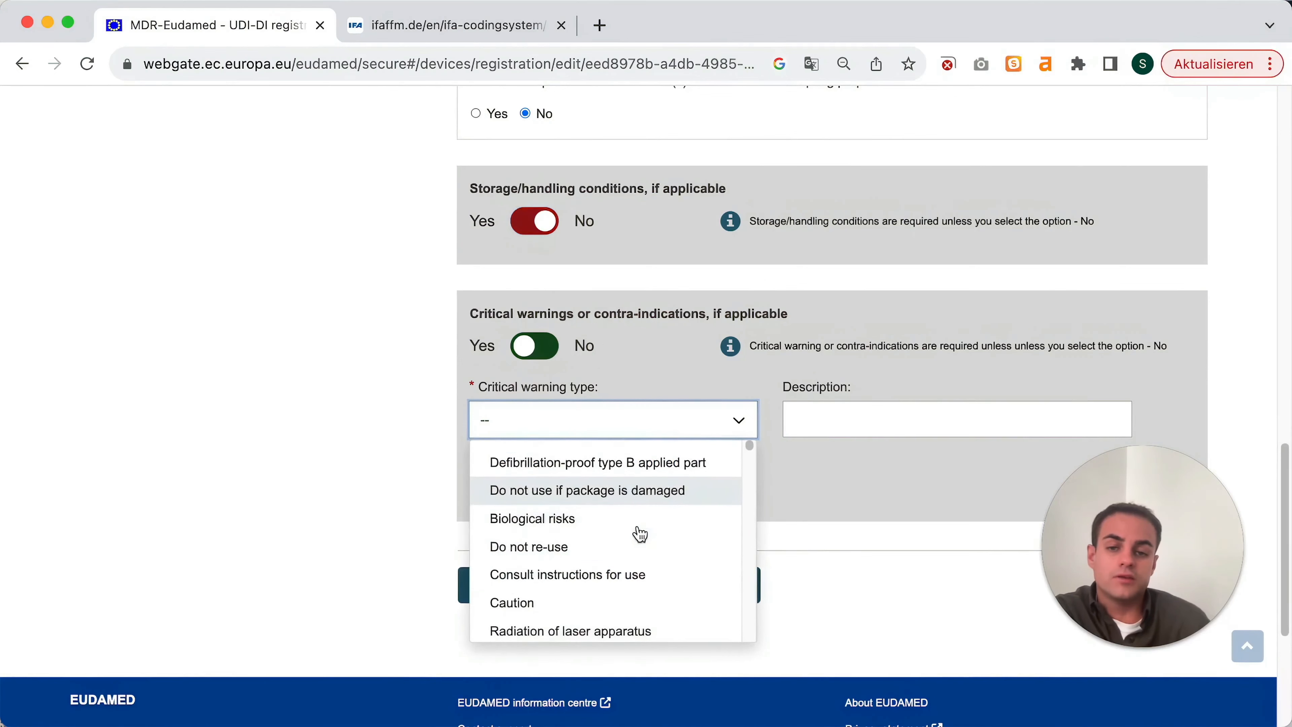
pyautogui.scroll(-2, 647, 529)
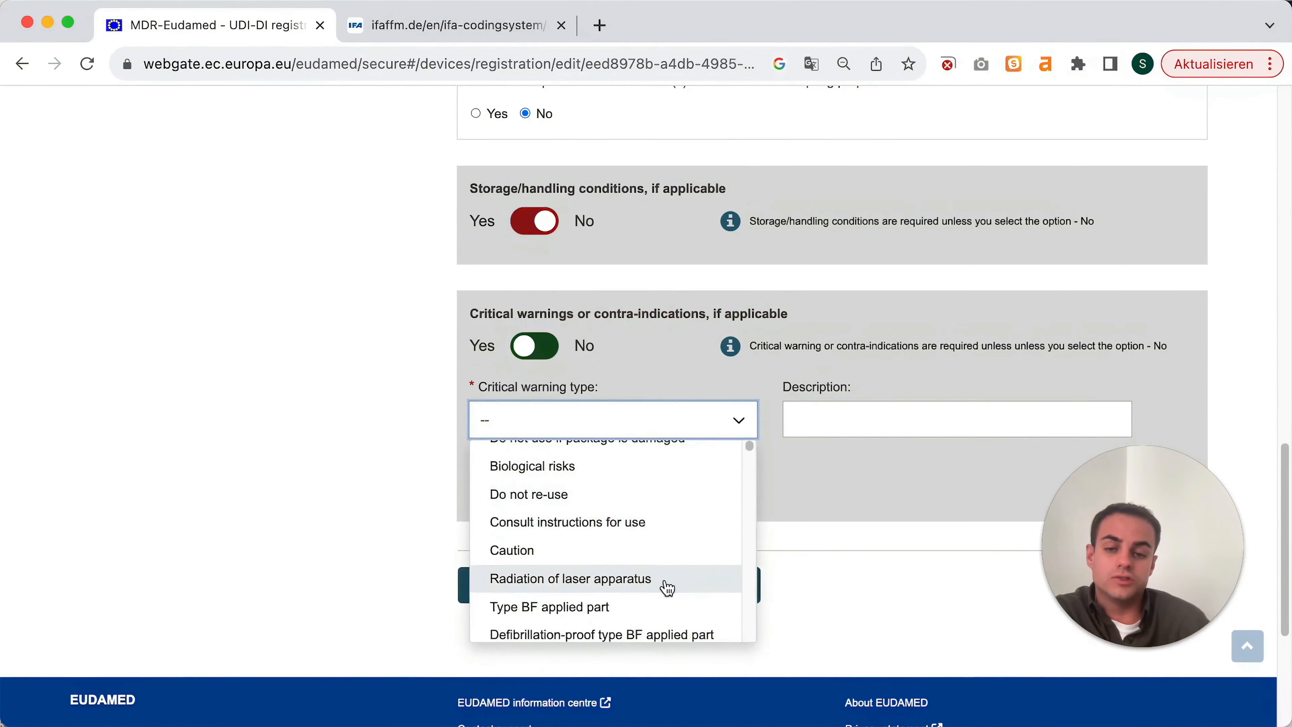
pyautogui.click(671, 550)
pyautogui.click(893, 427)
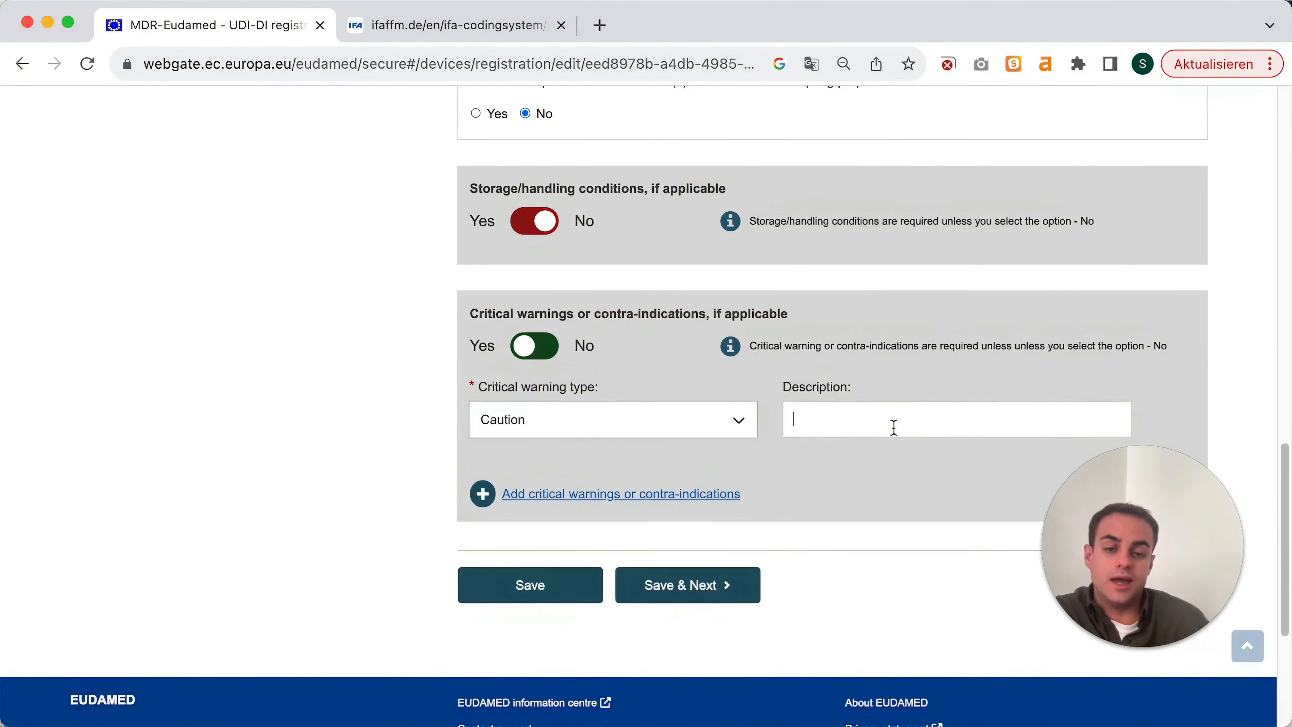
# Step: Add two more entries to the critical warnings or contra-indications
pyautogui.scroll(-3, 893, 427)
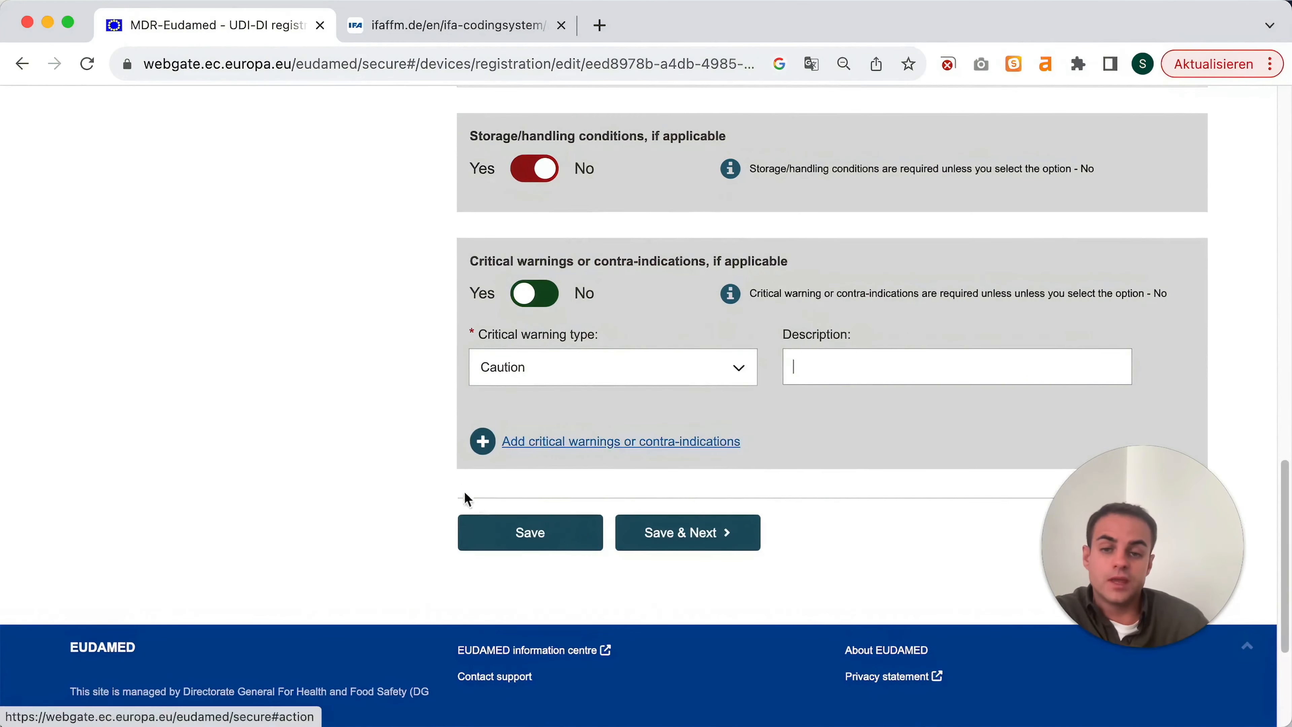
pyautogui.click(494, 400)
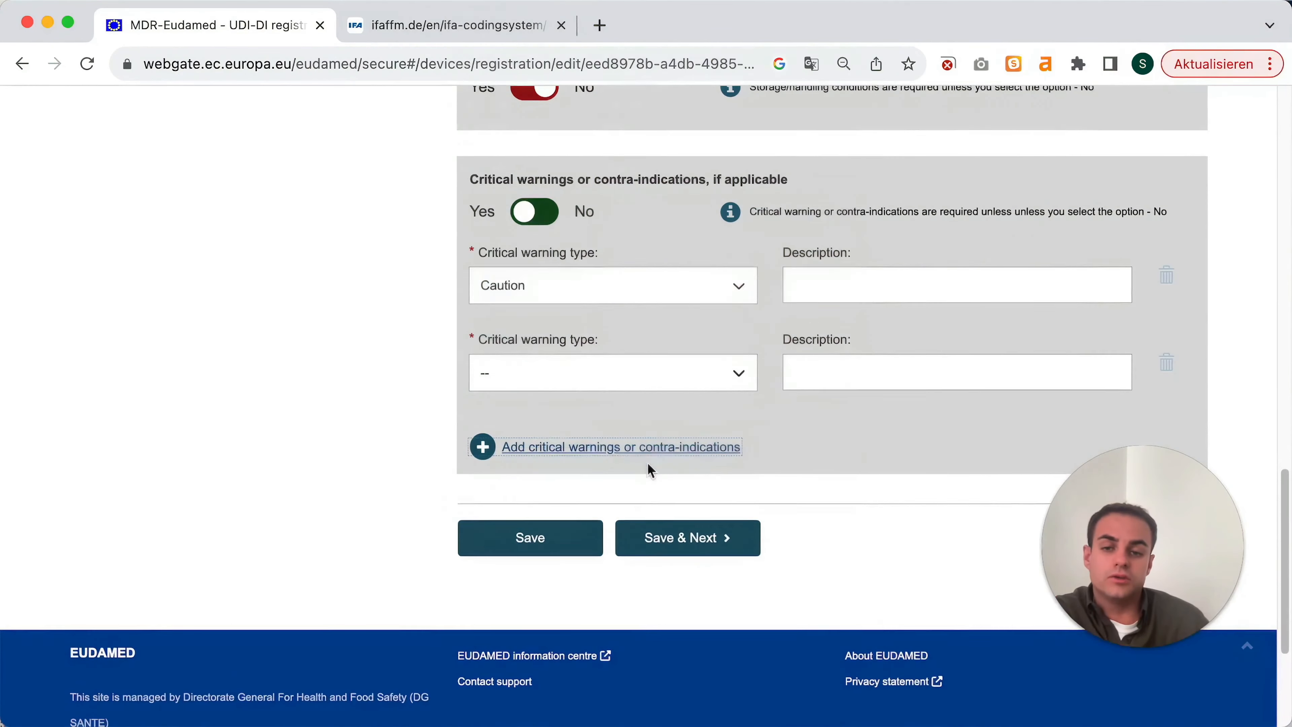
pyautogui.click(482, 447)
pyautogui.scroll(-1, 505, 448)
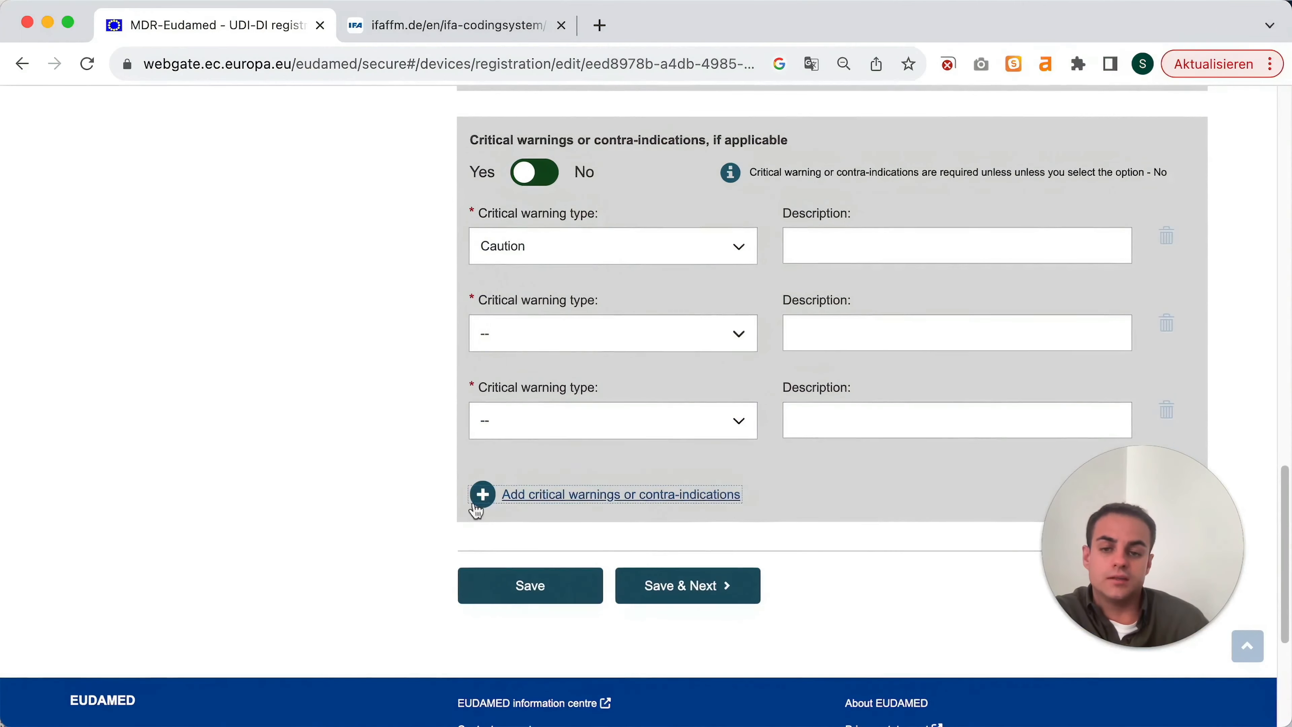
# Step: Set the second critical warning type to "P232 – Protect from moisture."
pyautogui.click(584, 333)
pyautogui.scroll(-5, 619, 387)
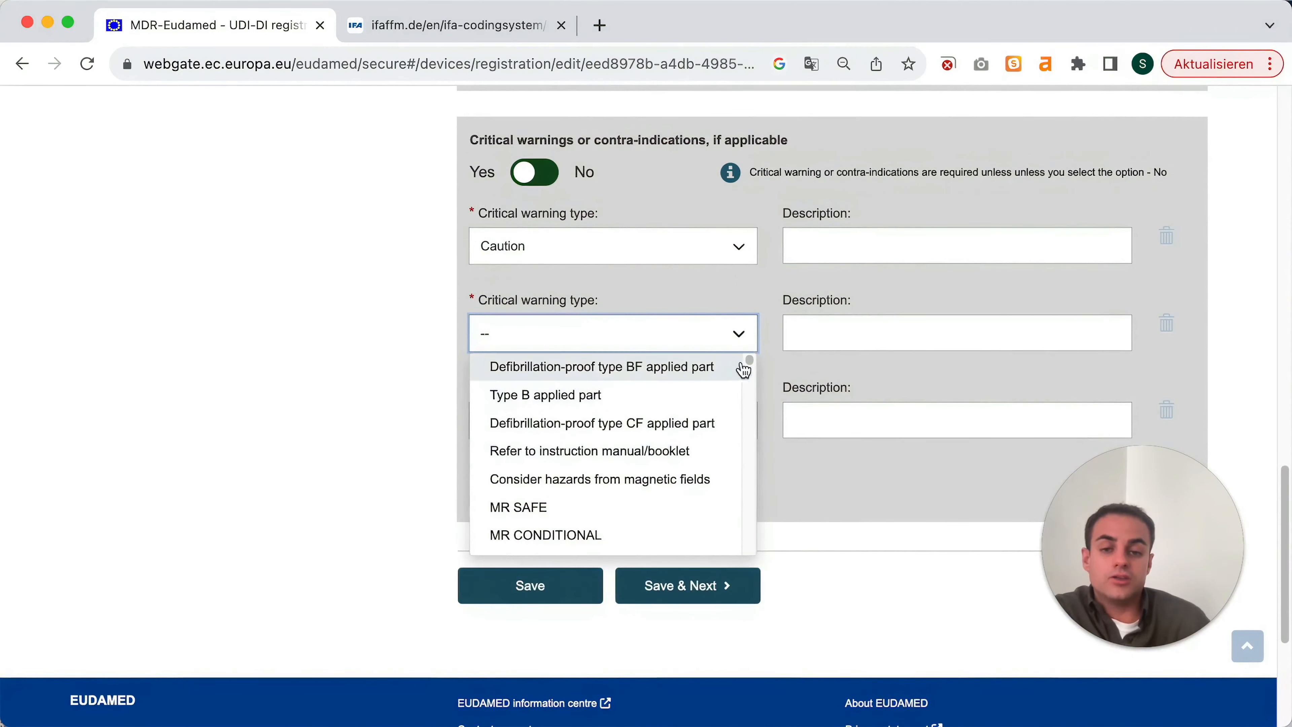
pyautogui.moveTo(750, 365); pyautogui.dragTo(744, 407)
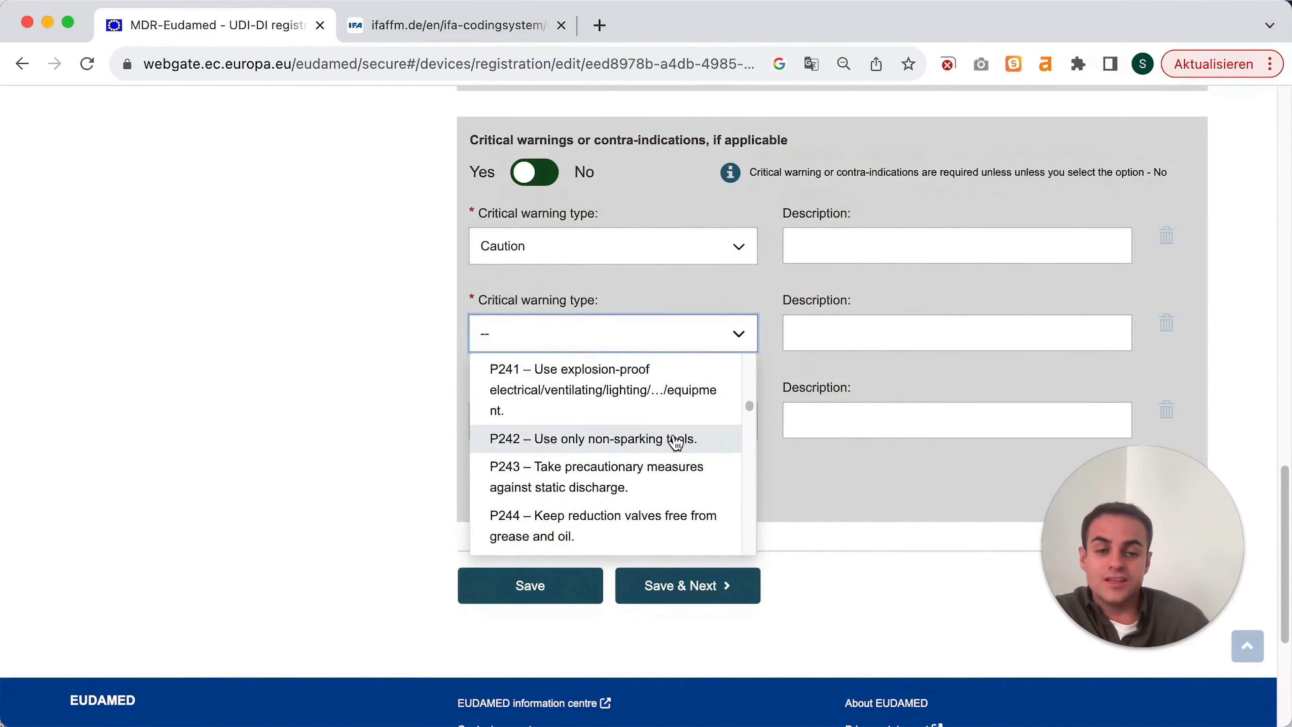
pyautogui.scroll(6, 640, 483)
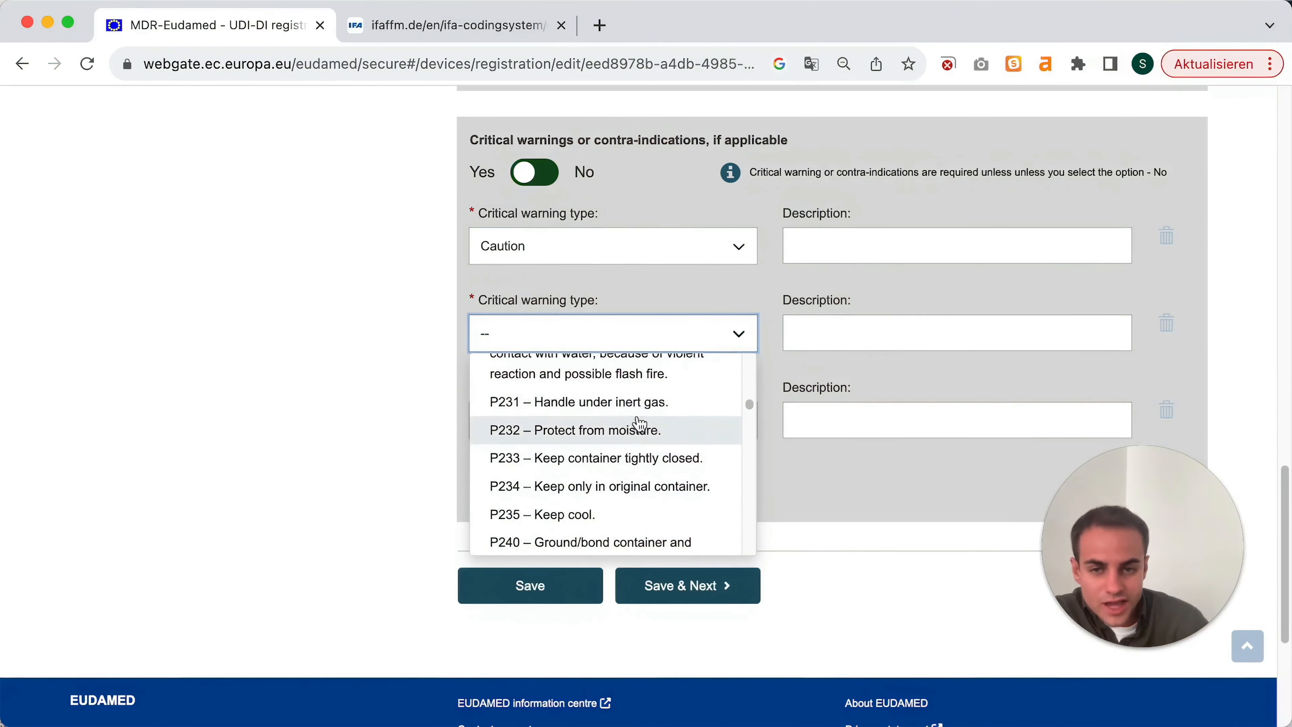
pyautogui.scroll(1, 633, 518)
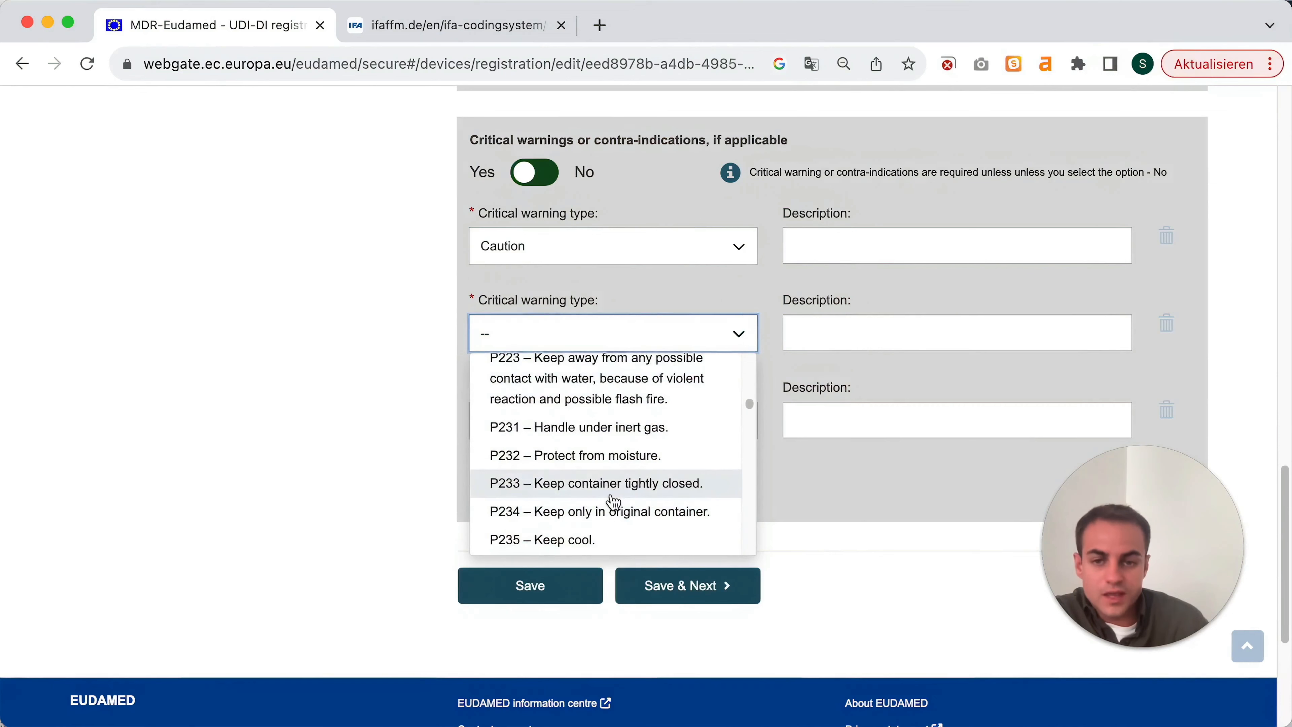
pyautogui.click(626, 461)
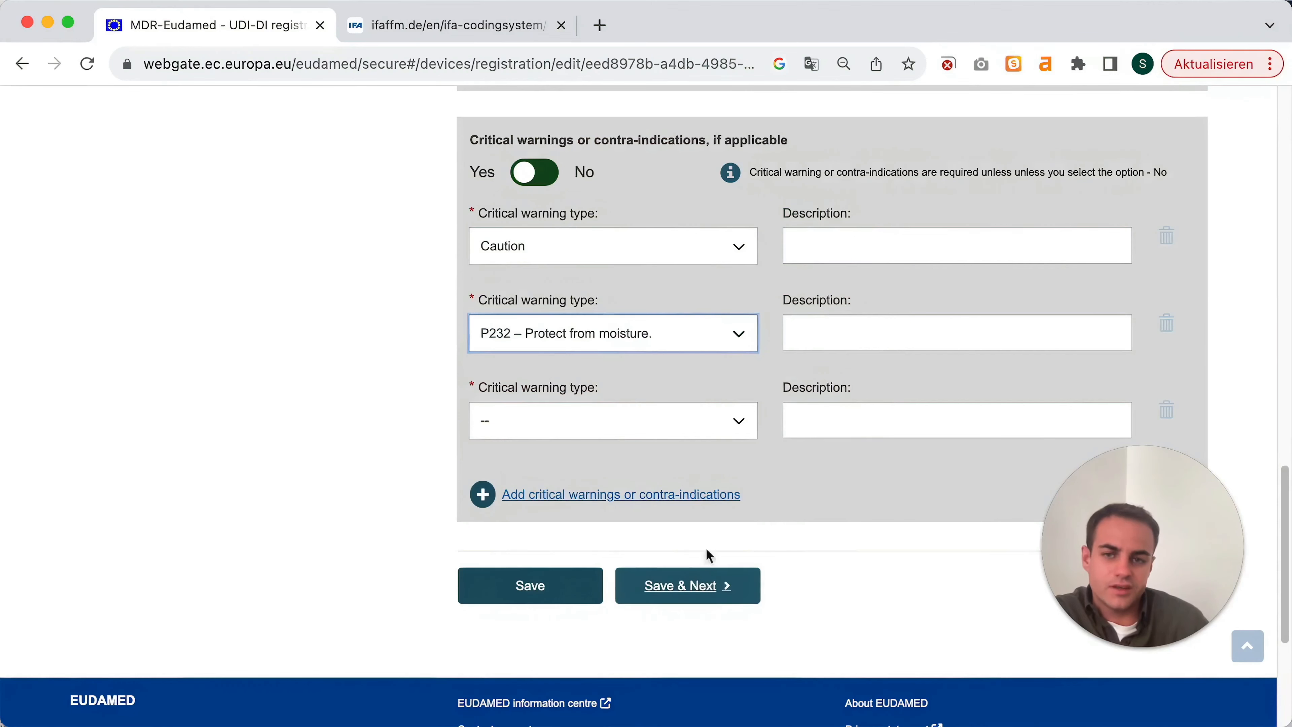
# Step: Set Critical warnings or contra-indications to No, and save the UDI-DI characteristics to continue to the device information
pyautogui.click(544, 176)
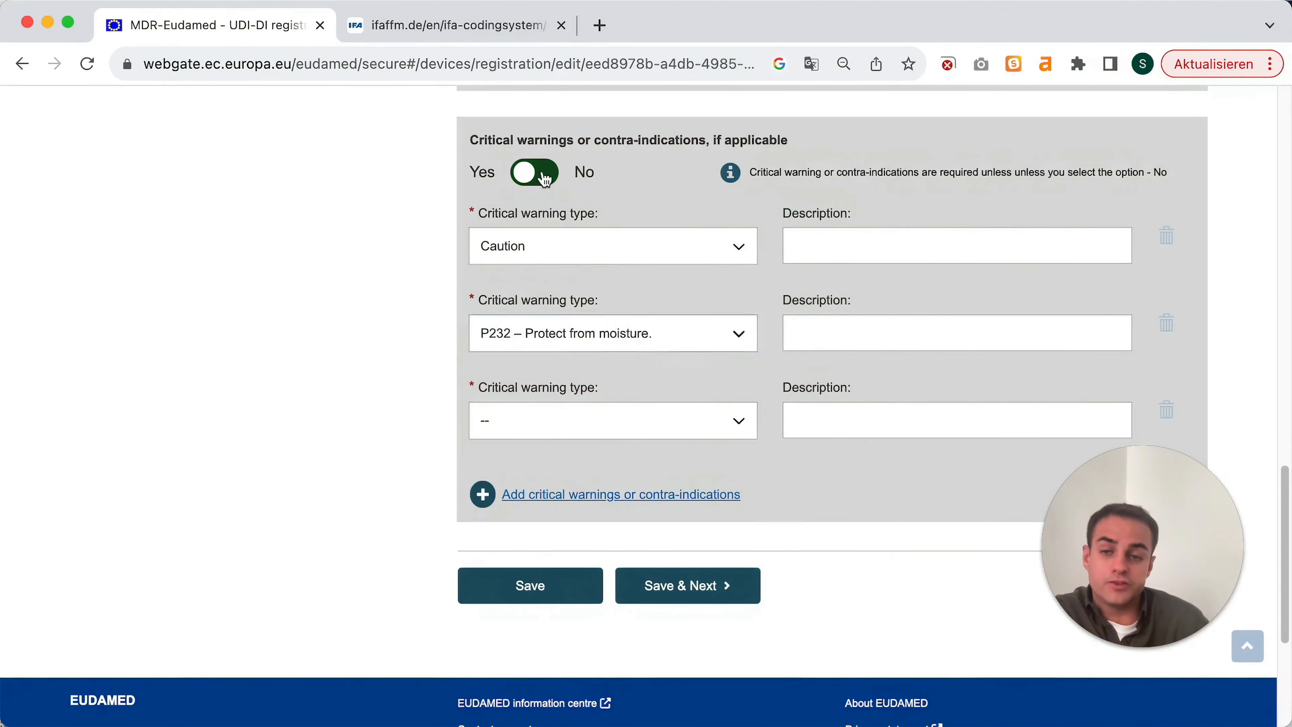
pyautogui.scroll(3, 610, 275)
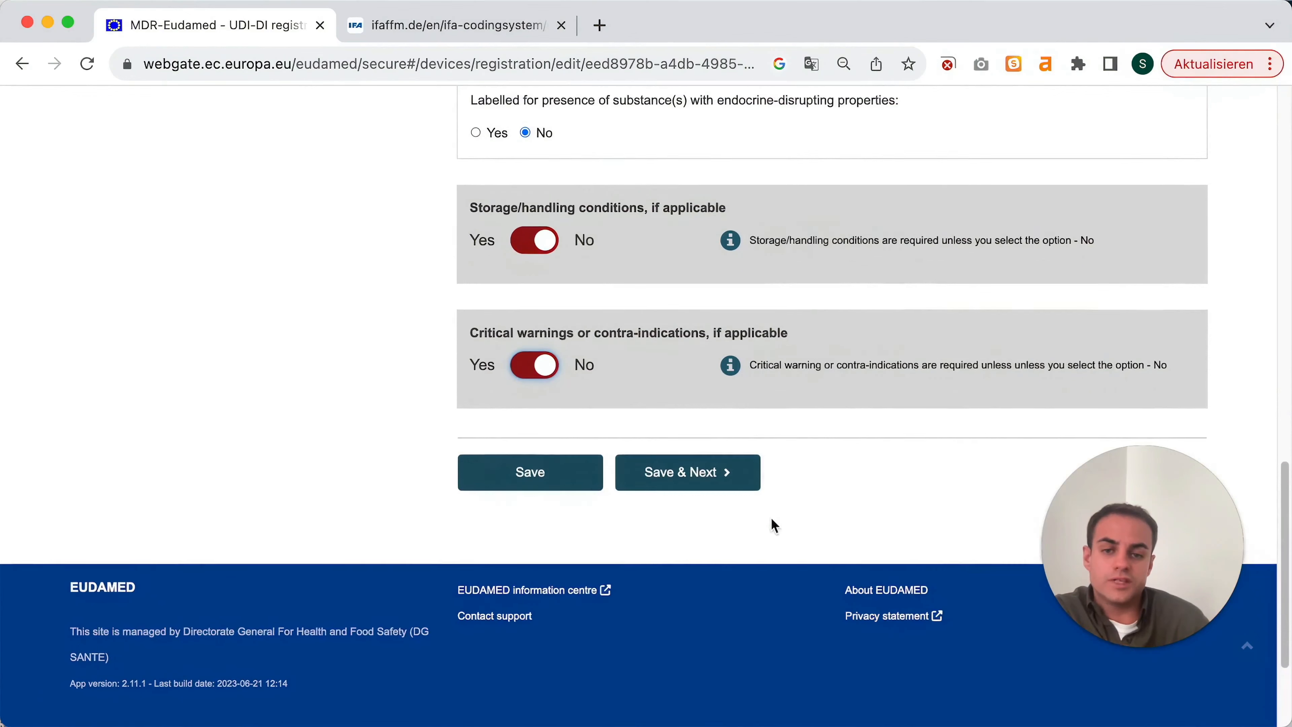
pyautogui.click(728, 487)
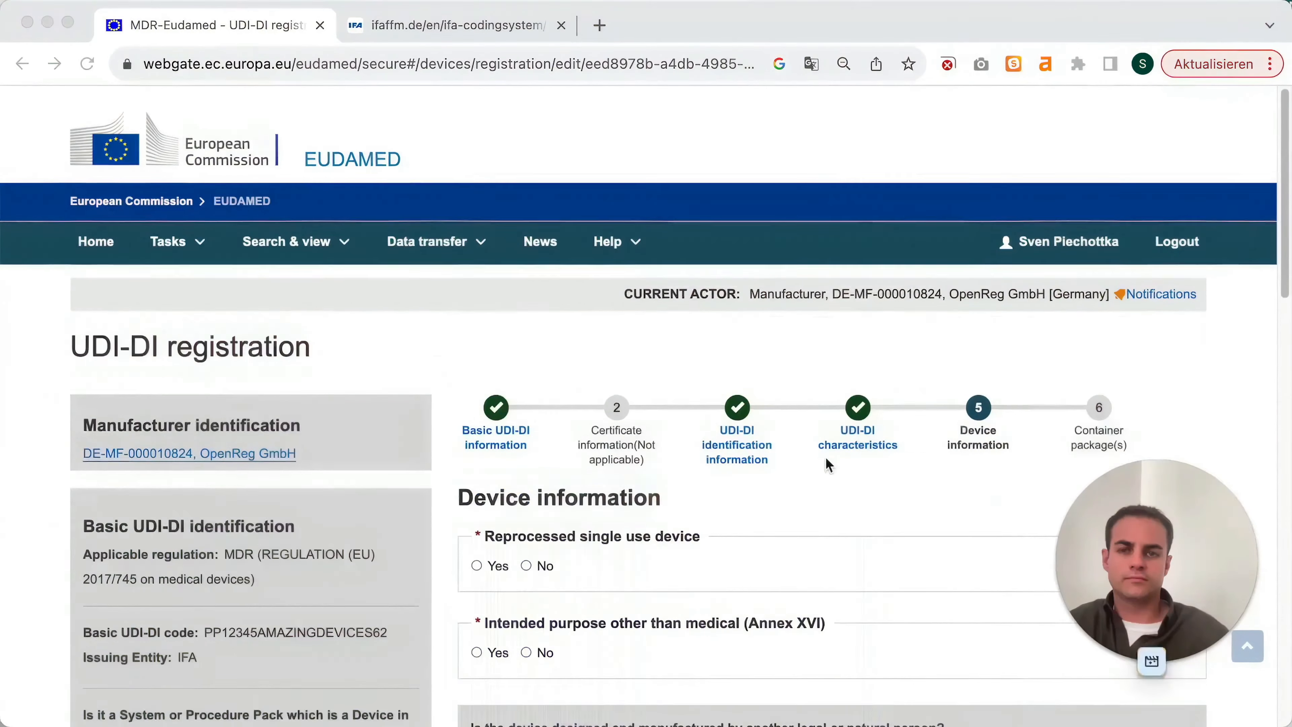
# Step: Answer No to Reprocessed single use device and No to Intended purpose other than medical (Annex XVI)
pyautogui.scroll(-3, 792, 503)
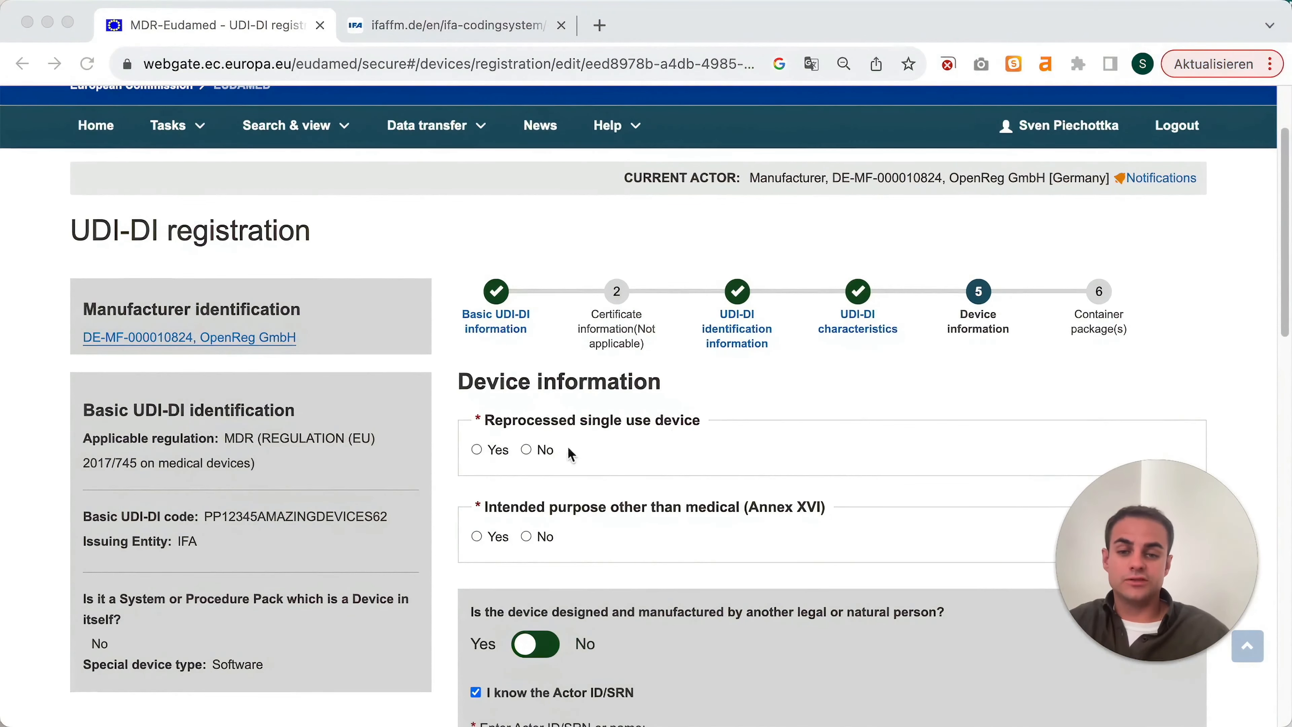
pyautogui.click(527, 452)
pyautogui.scroll(-2, 649, 485)
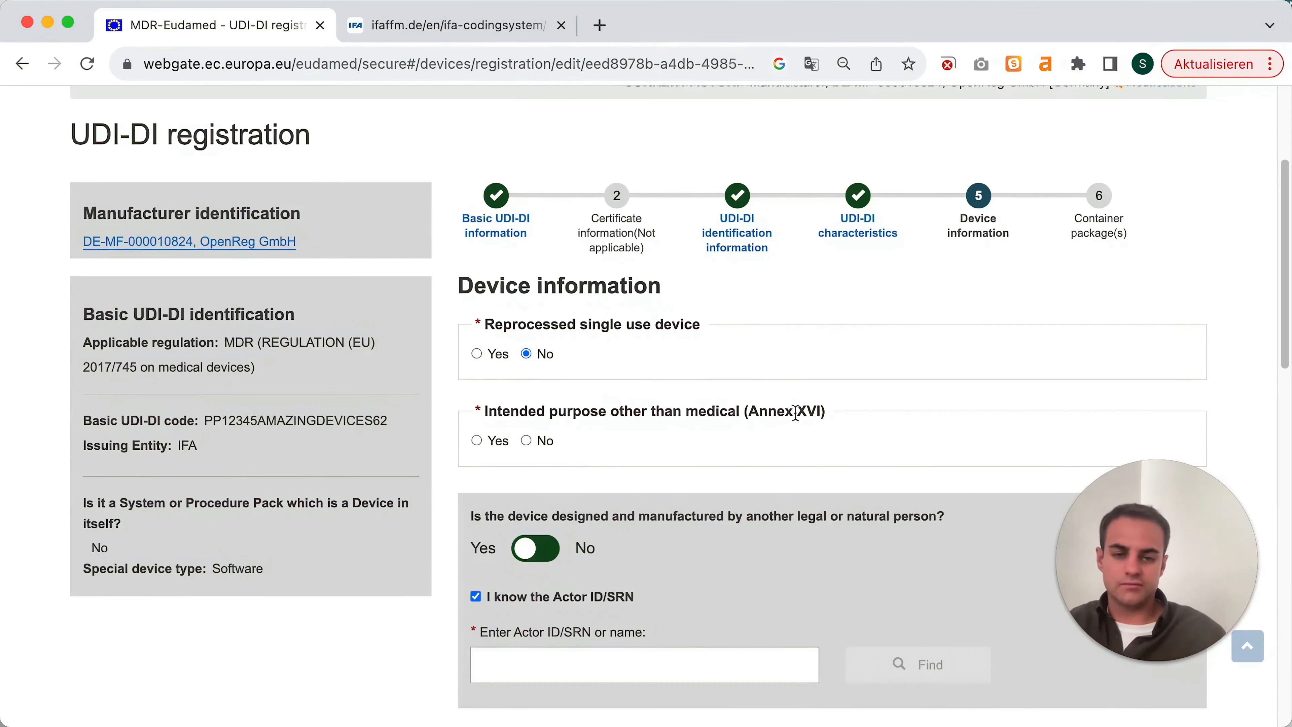
pyautogui.moveTo(748, 412); pyautogui.dragTo(820, 414)
pyautogui.click(852, 458)
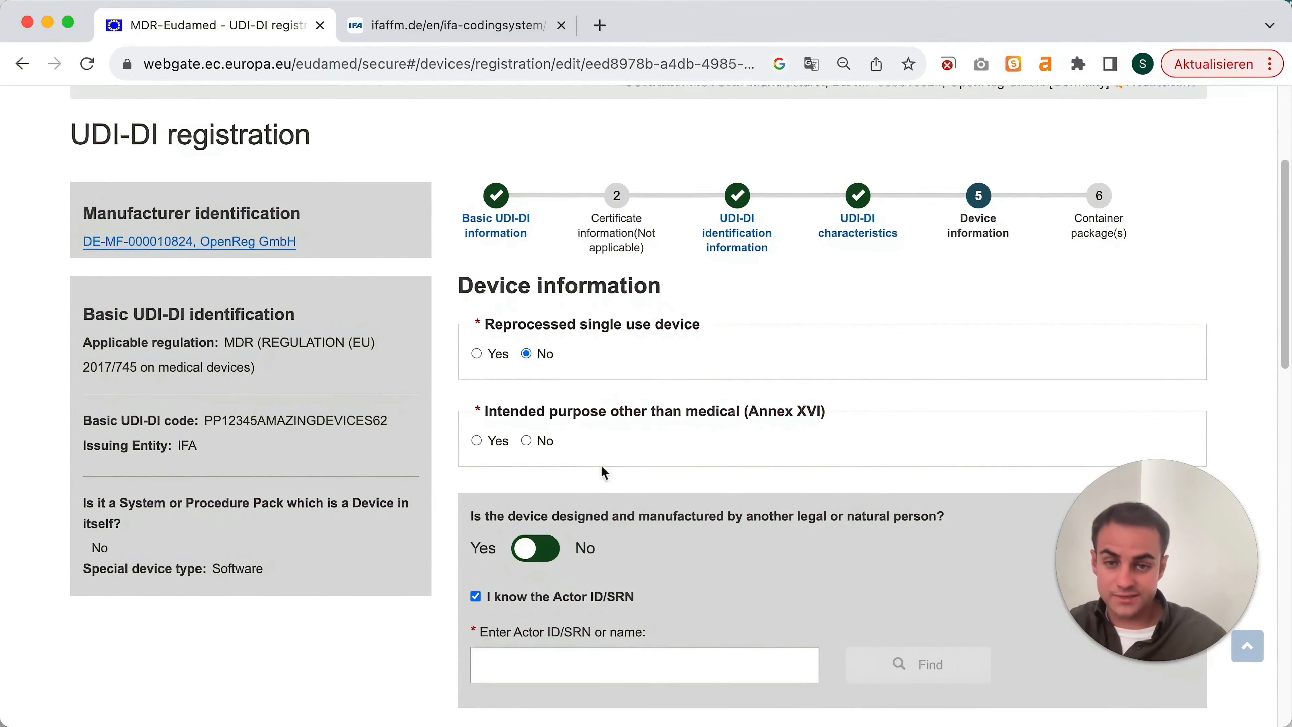
pyautogui.click(527, 440)
# Step: Set No for the device being designed and manufactured by another legal or natural person, and set Clinical Investigation to No
pyautogui.scroll(-5, 585, 458)
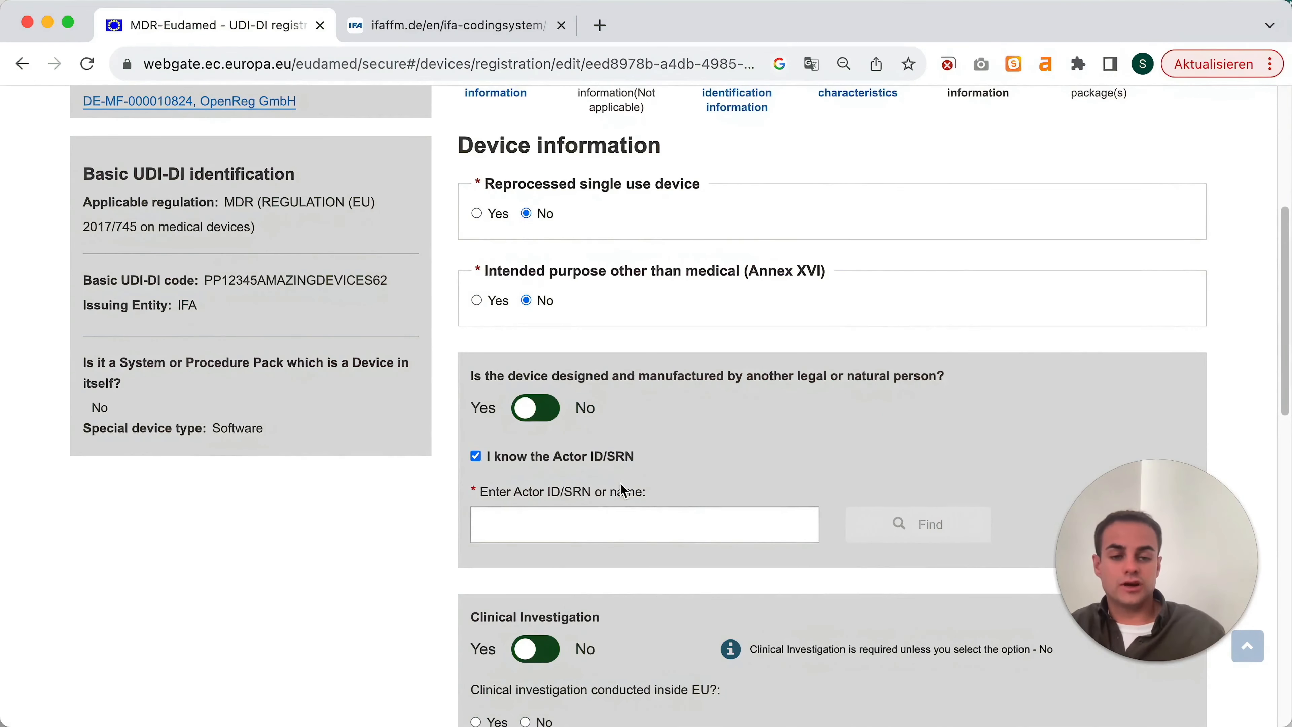
pyautogui.scroll(-1, 639, 429)
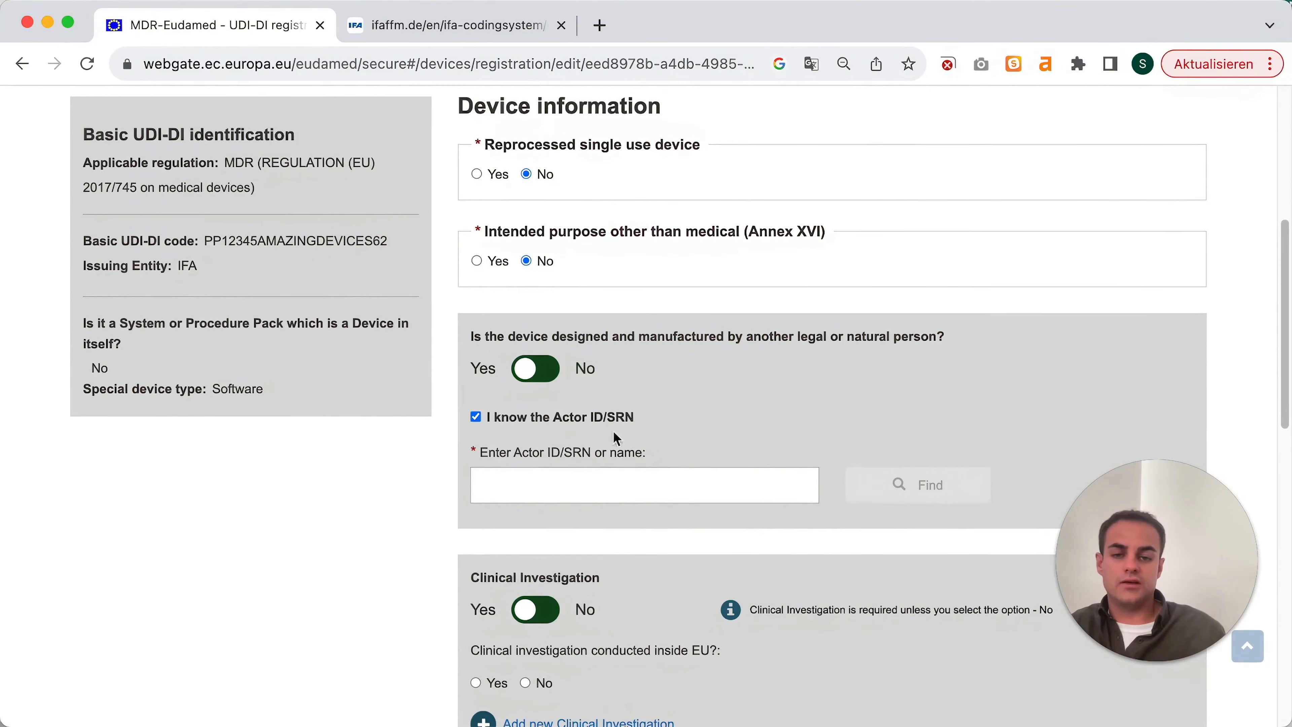
pyautogui.click(613, 487)
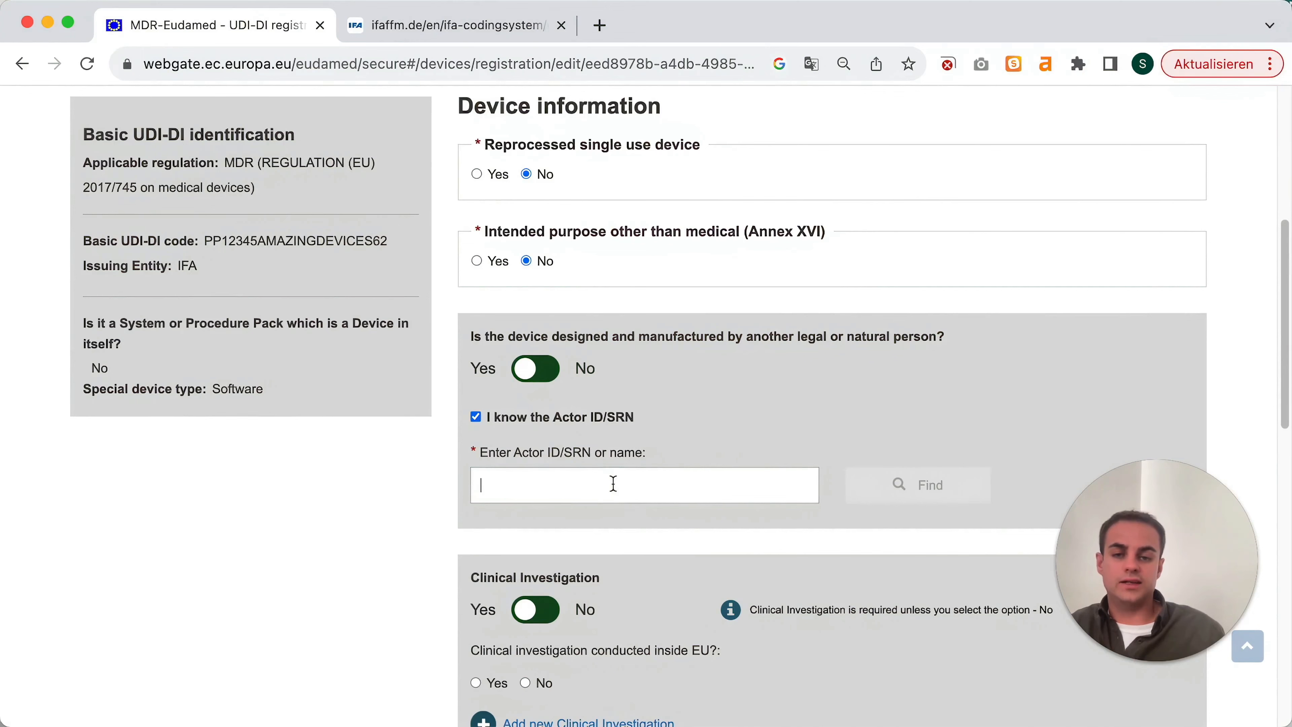
pyautogui.click(554, 371)
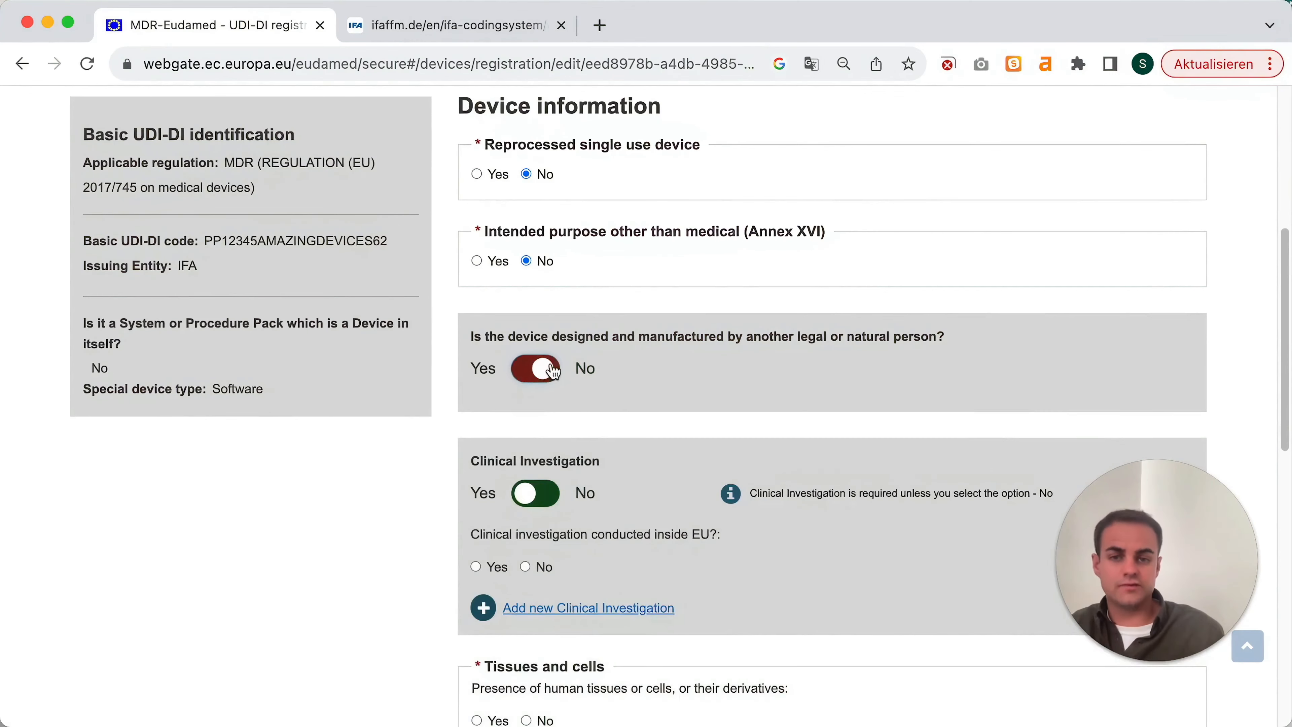
pyautogui.scroll(-4, 798, 367)
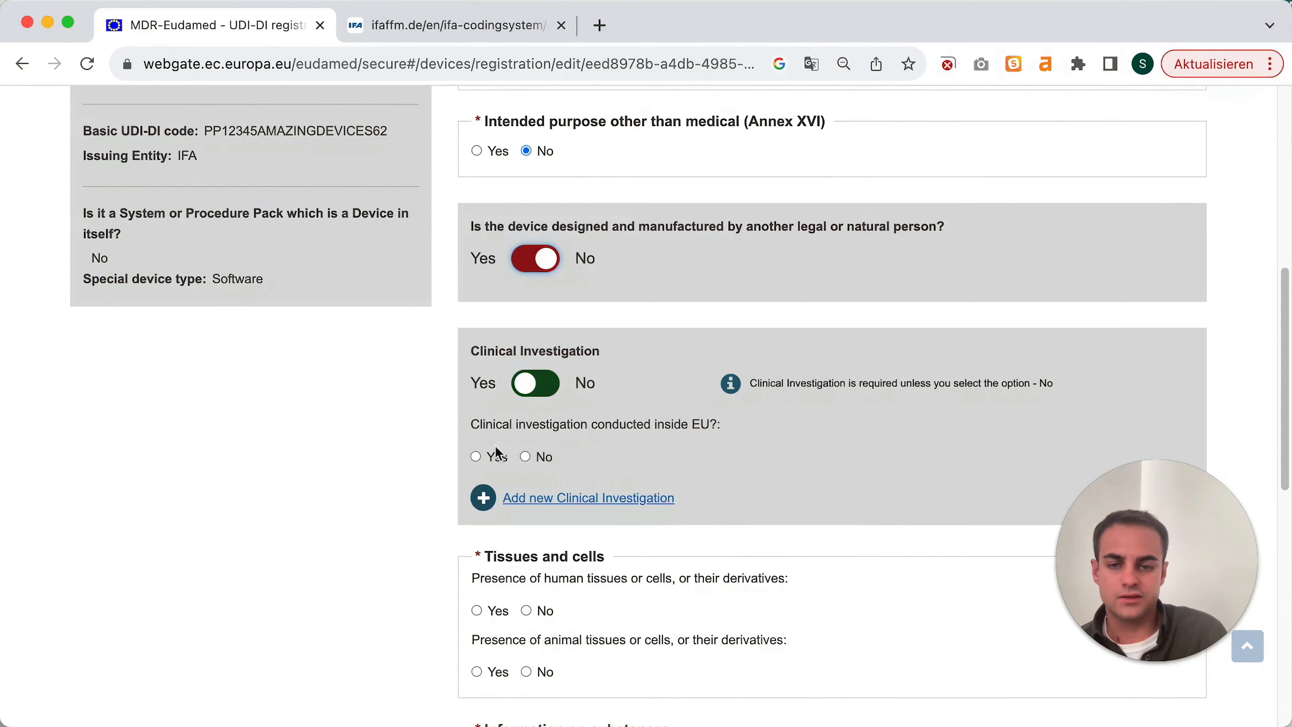
pyautogui.click(534, 383)
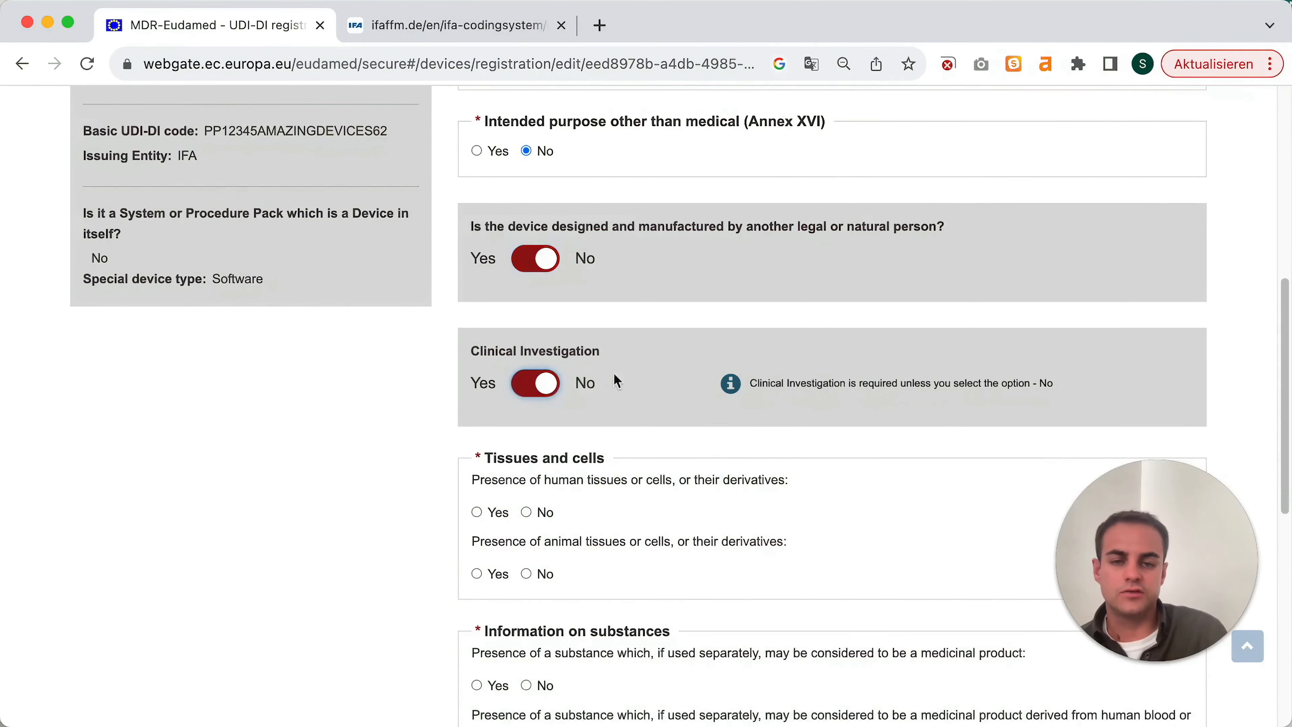
# Step: Answer No to the presence of human and of animal tissues or cells, or their derivatives
pyautogui.scroll(-2, 629, 375)
pyautogui.scroll(-1, 646, 367)
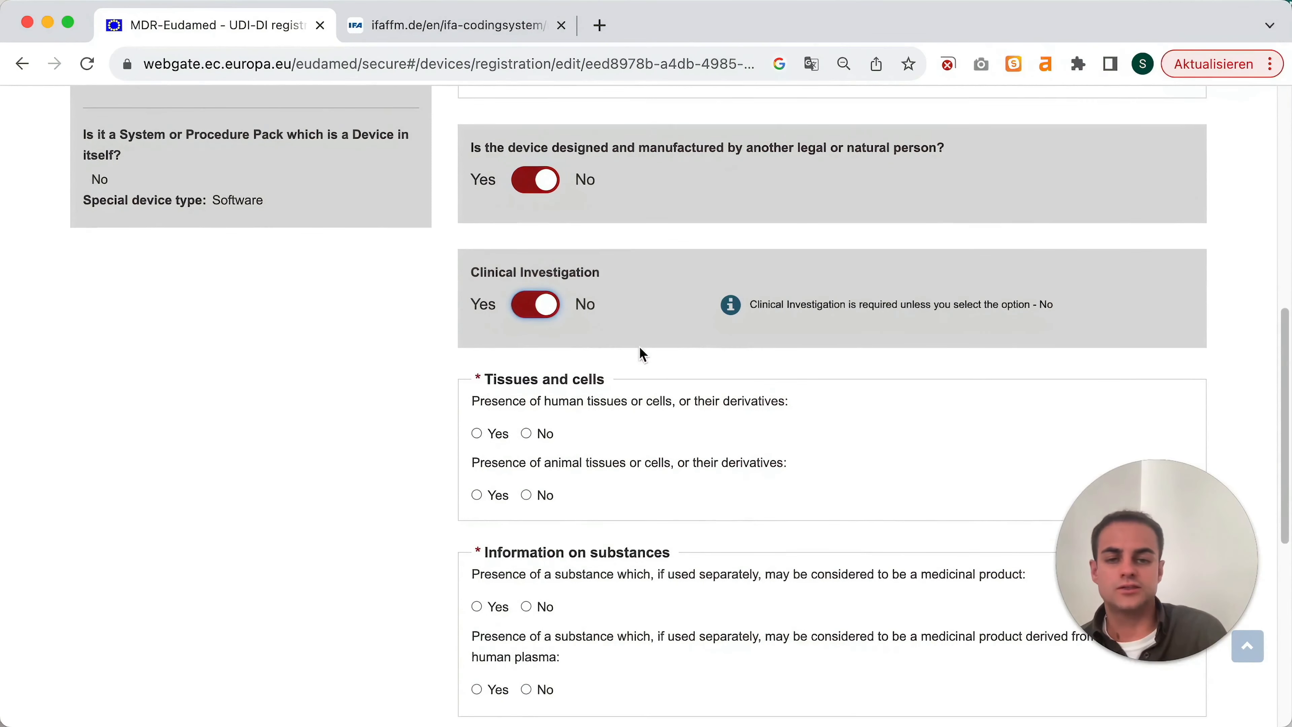
pyautogui.scroll(-3, 800, 366)
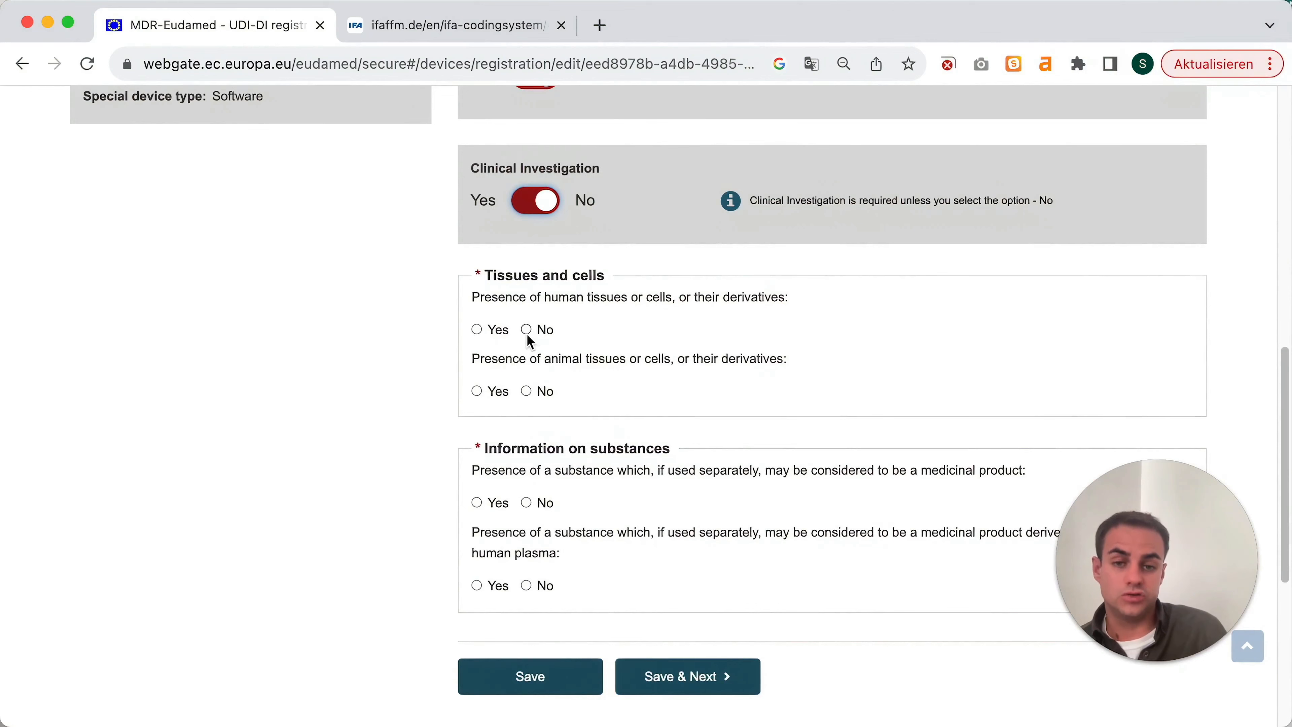
pyautogui.click(526, 332)
pyautogui.click(526, 392)
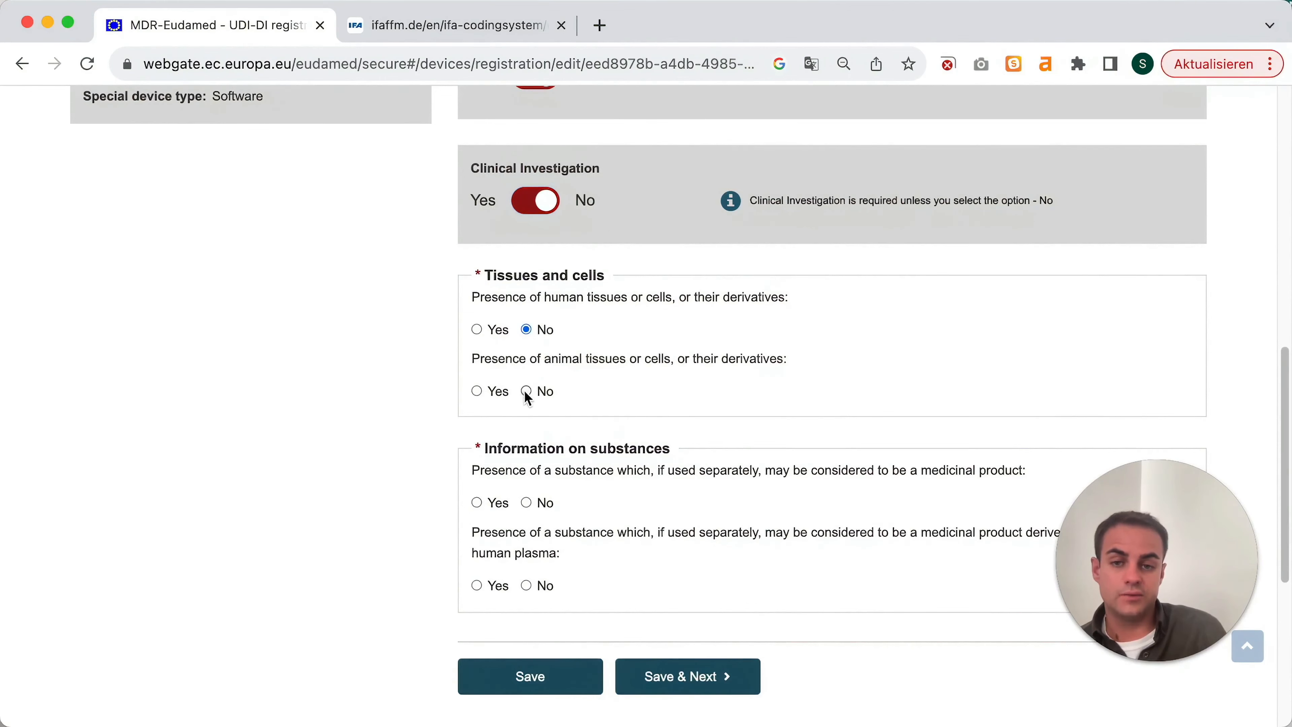
# Step: Answer No to both questions on medicinal product substances, and save the device information to continue to the container packages
pyautogui.scroll(-2, 616, 396)
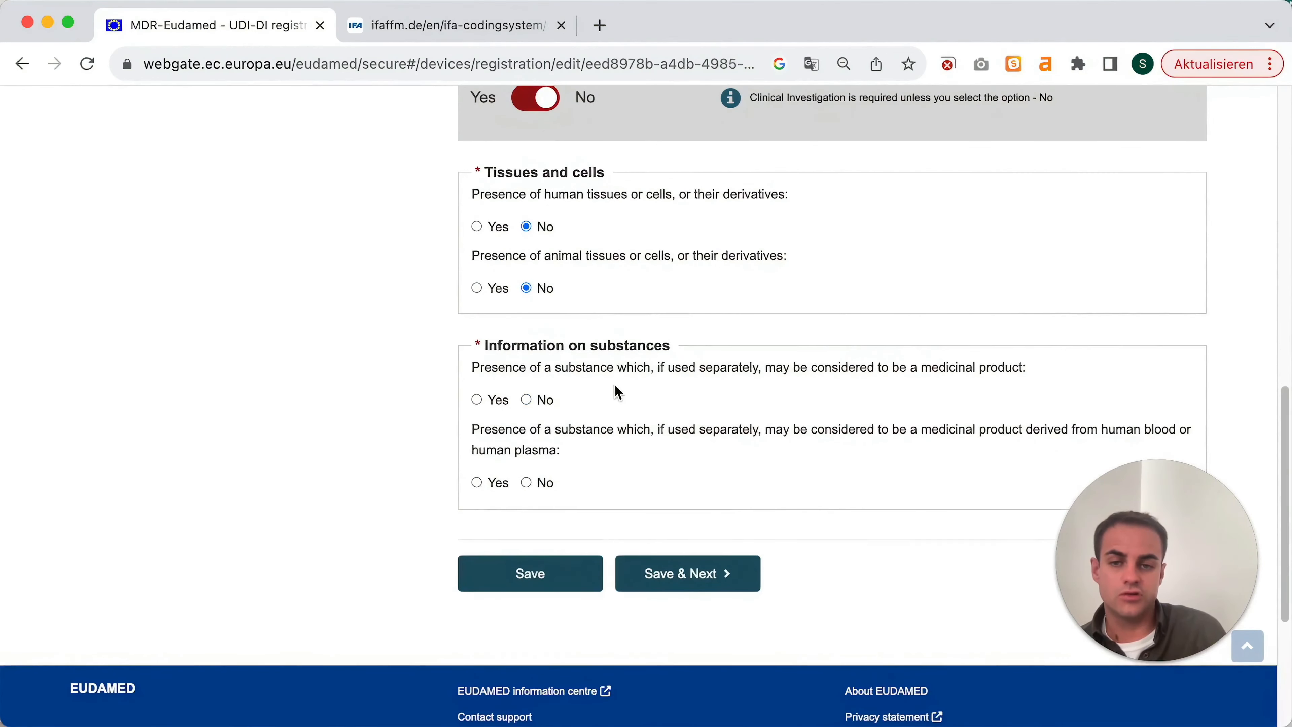
pyautogui.scroll(-1, 618, 393)
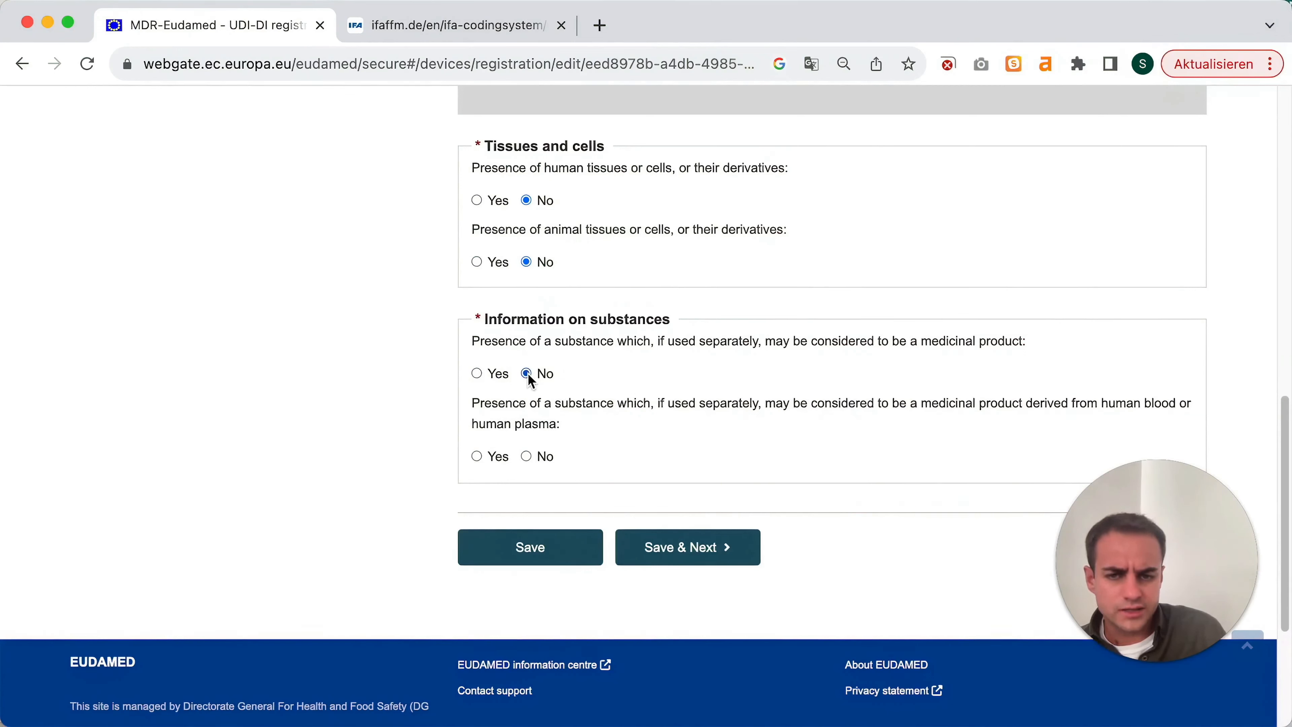
pyautogui.scroll(-1, 590, 340)
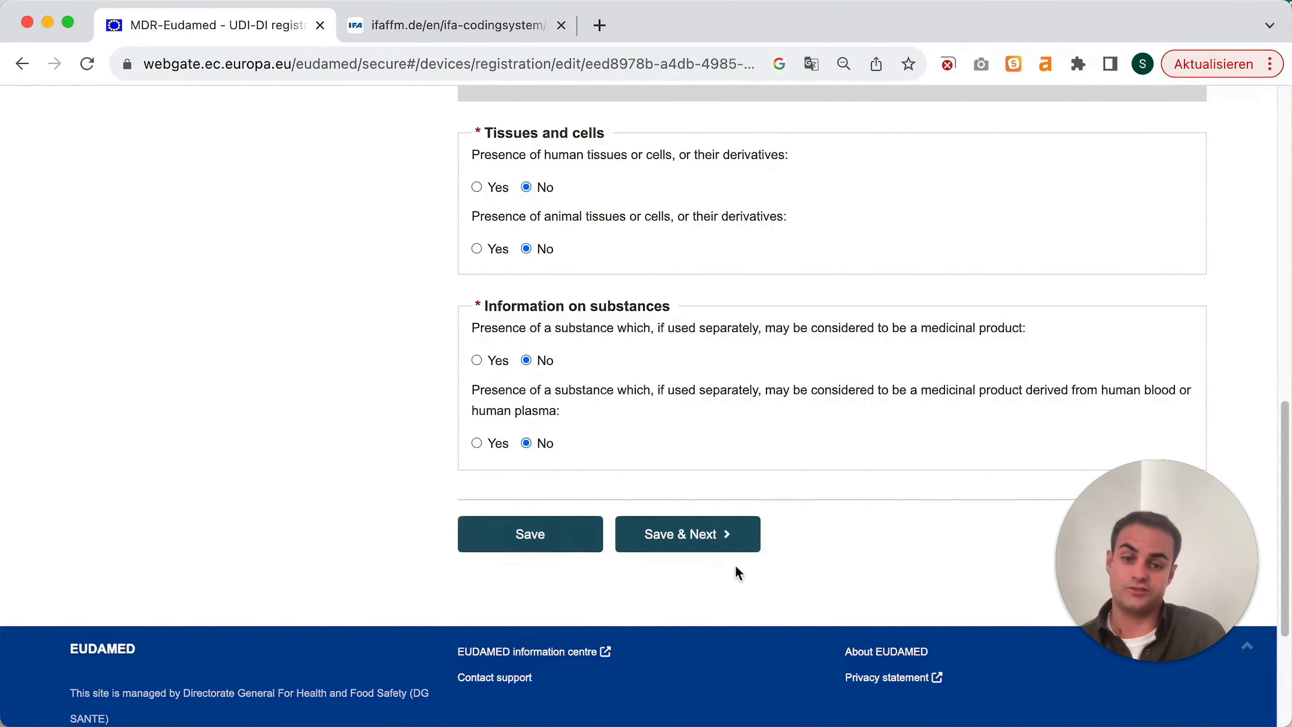
pyautogui.click(729, 545)
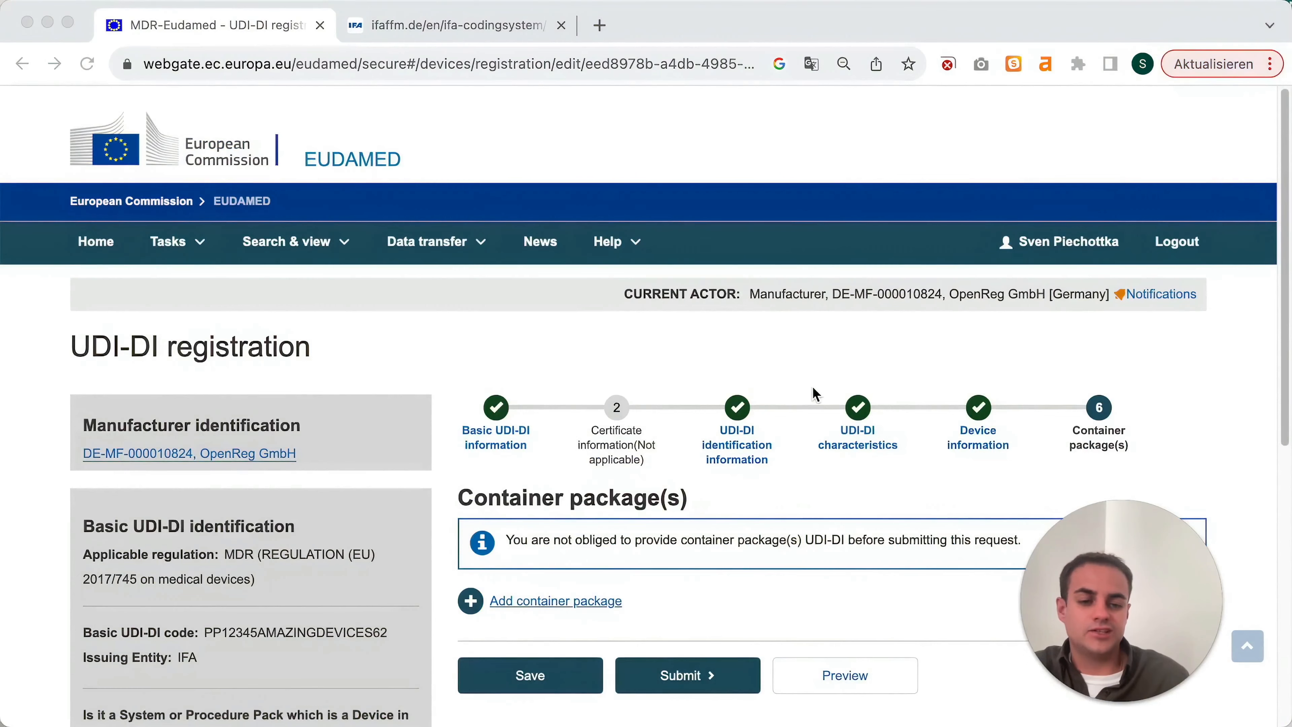
pyautogui.scroll(-5, 809, 399)
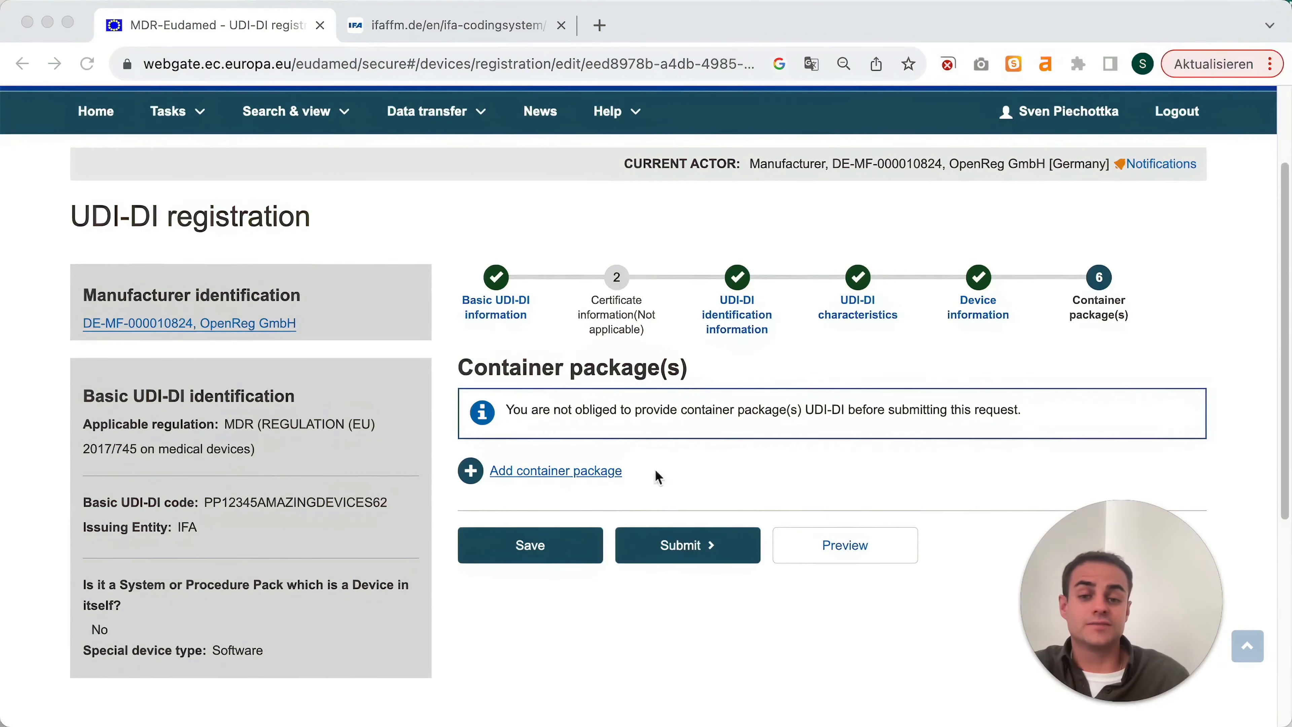
pyautogui.click(529, 471)
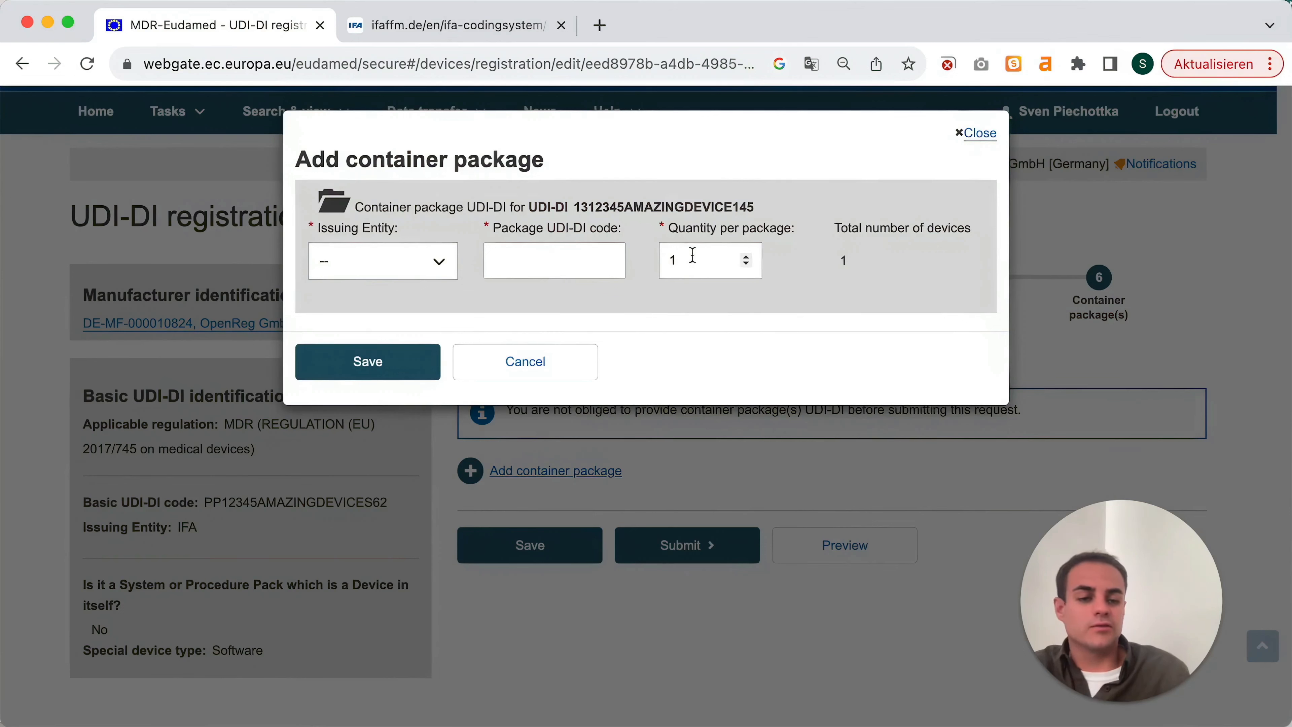
pyautogui.click(454, 281)
pyautogui.click(595, 269)
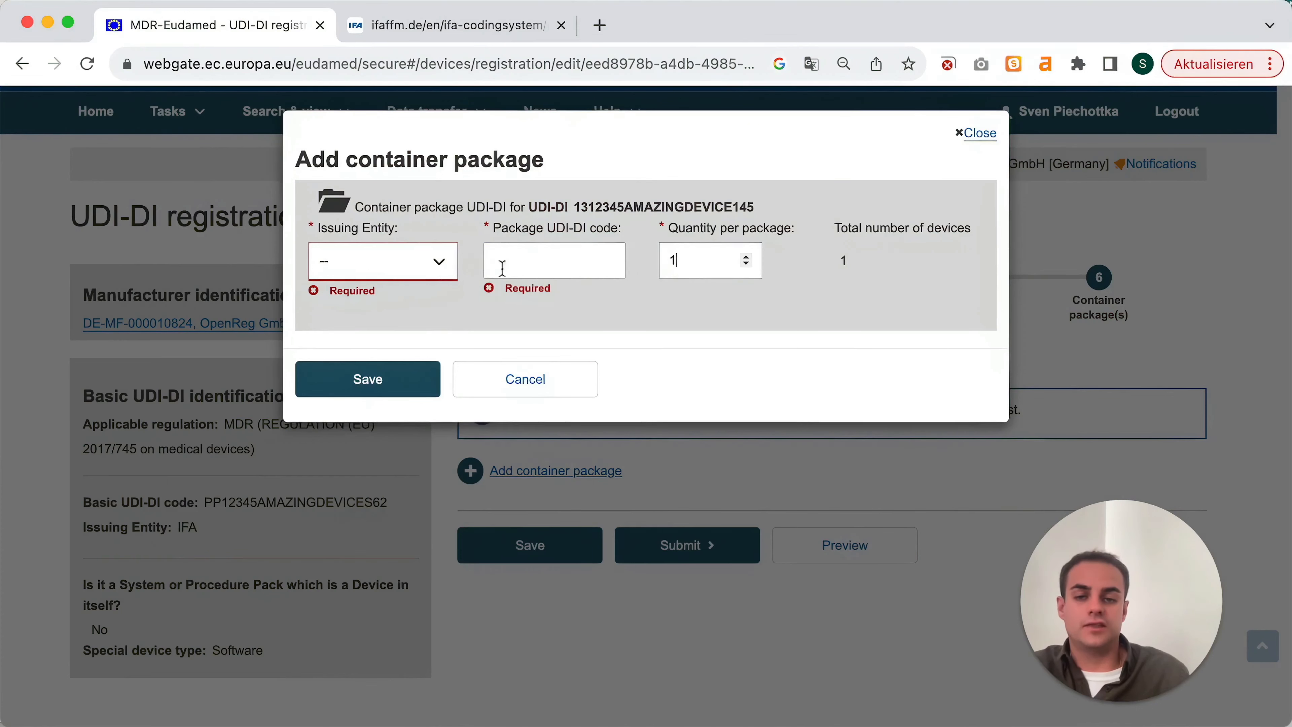
pyautogui.click(438, 260)
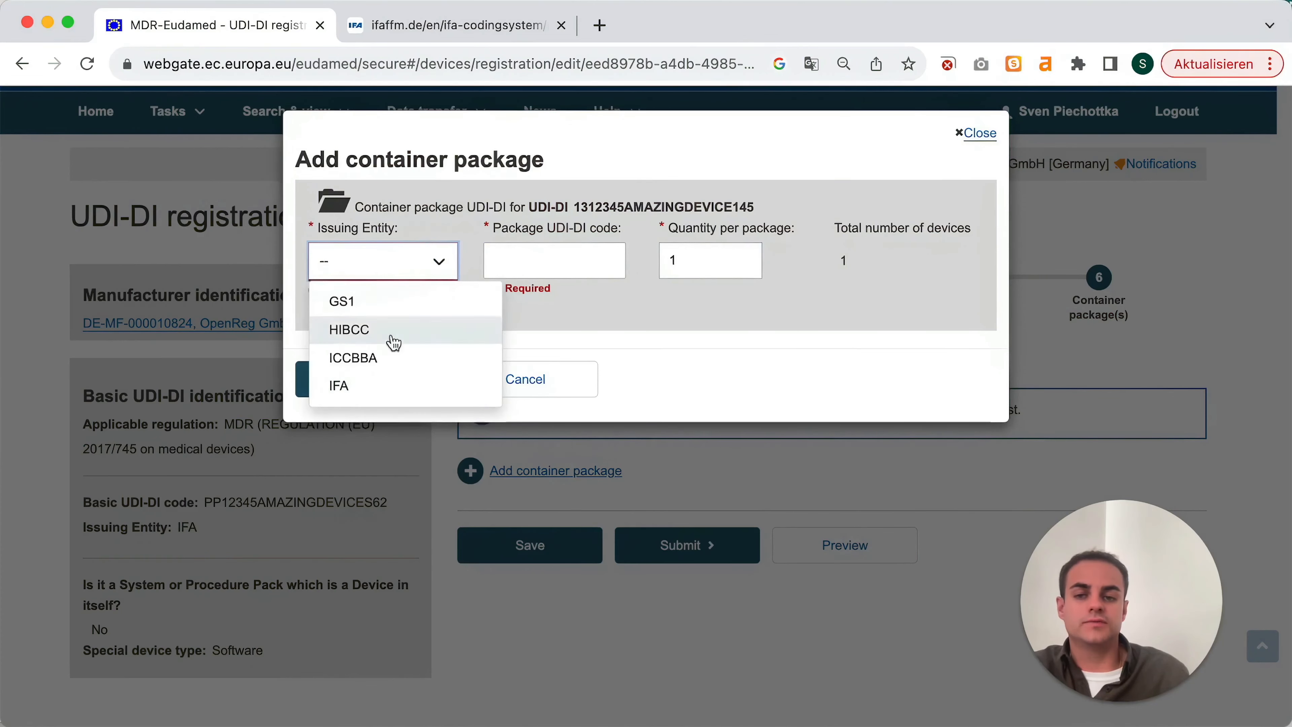
pyautogui.click(372, 300)
pyautogui.click(527, 257)
pyautogui.write('0456413212389456')
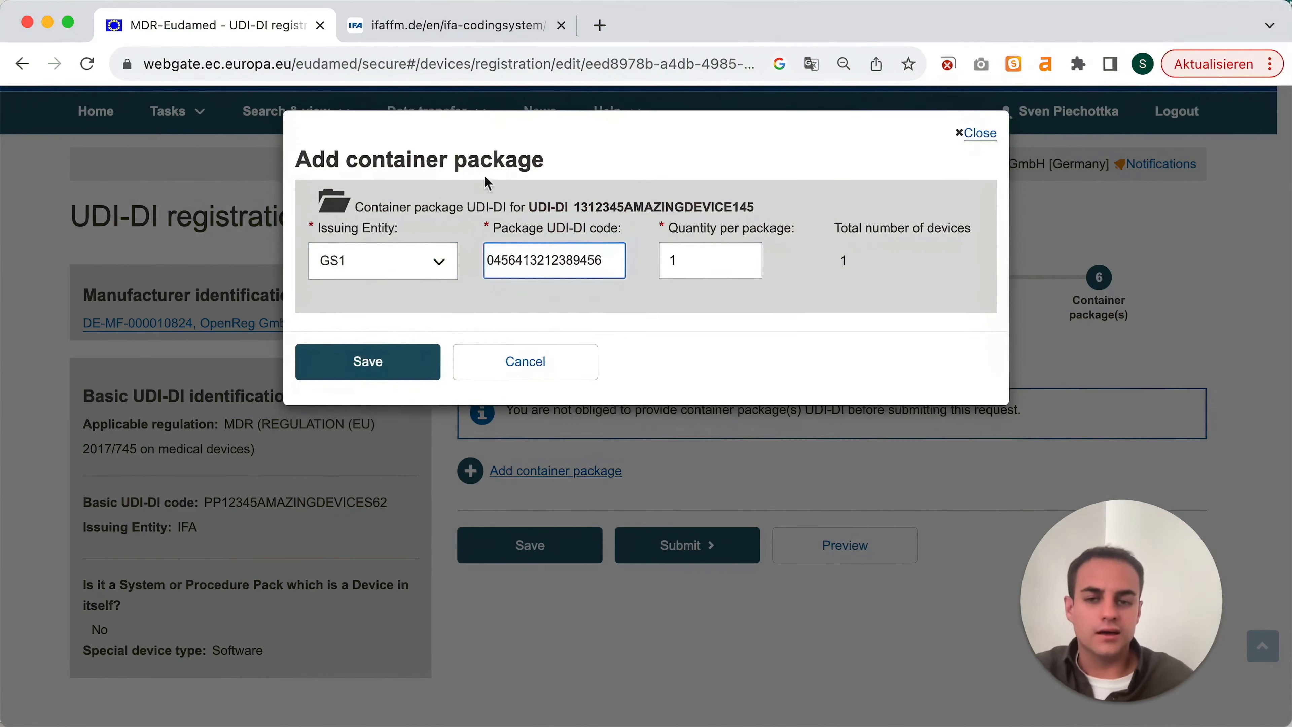
pyautogui.click(680, 257)
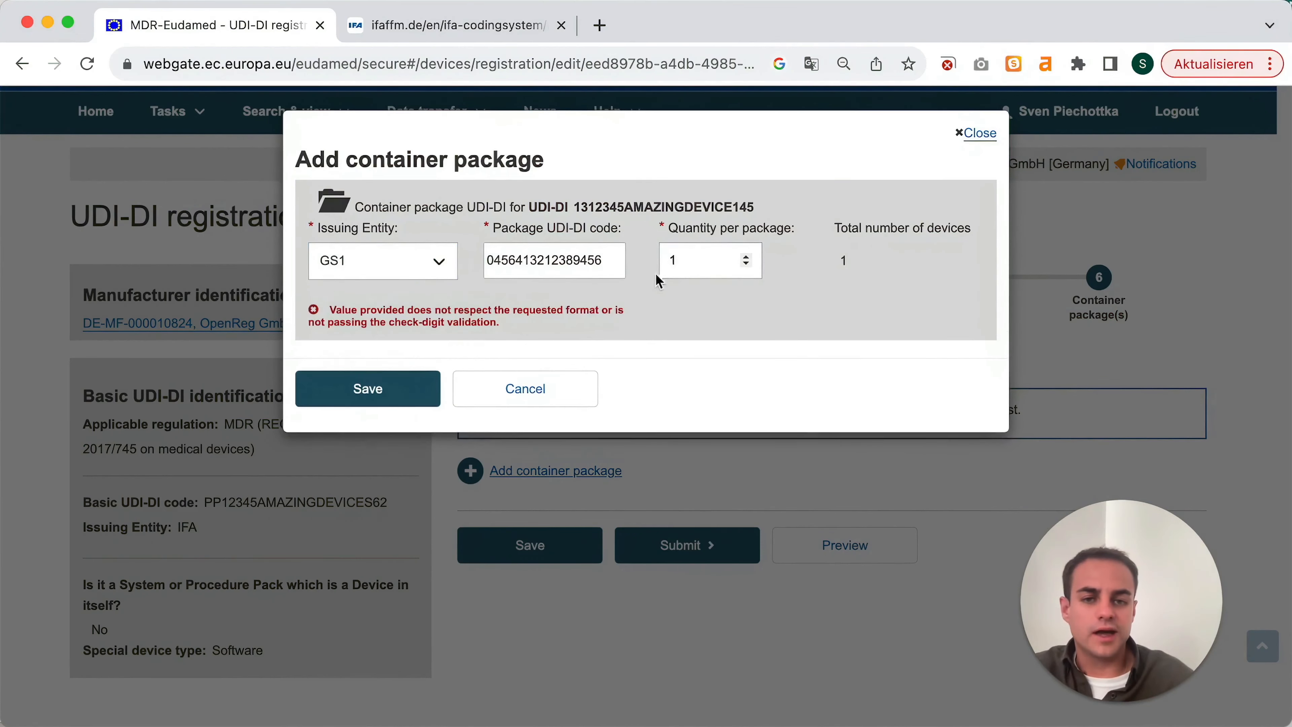
pyautogui.click(405, 392)
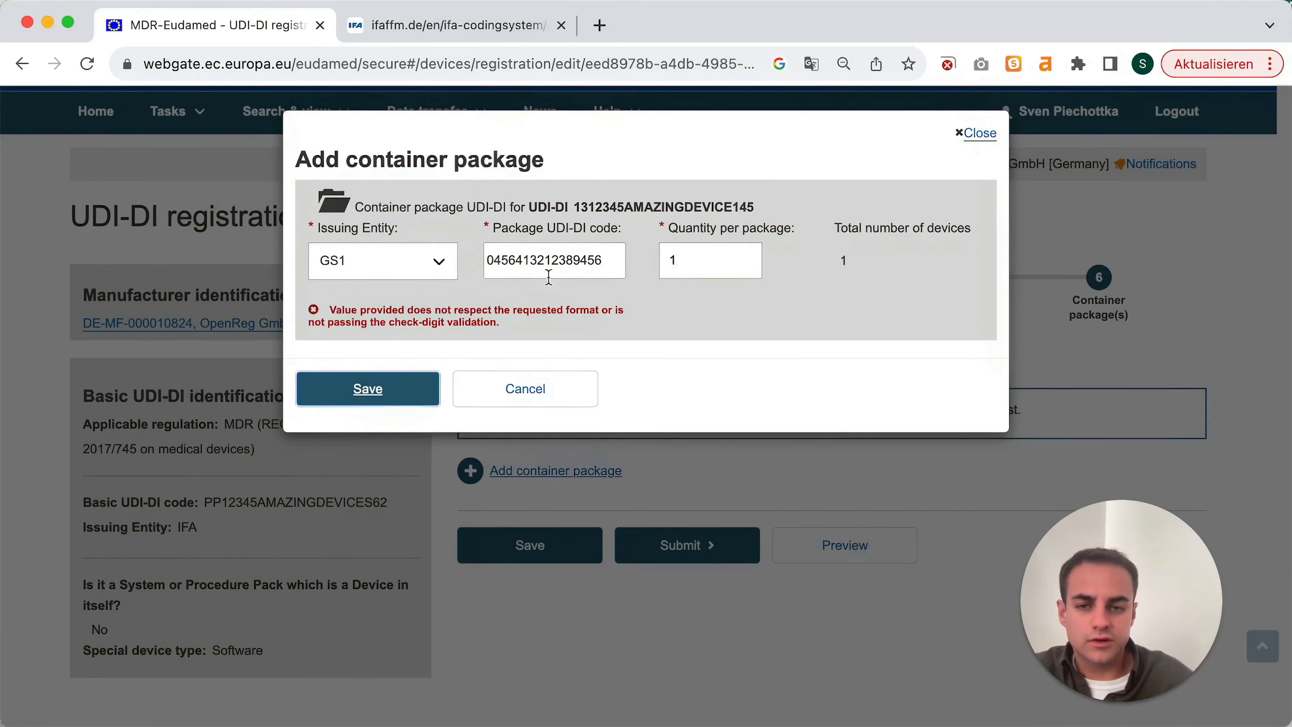
# Step: Reselect GS1 as the issuing entity and cancel adding the container package
pyautogui.doubleClick(565, 261)
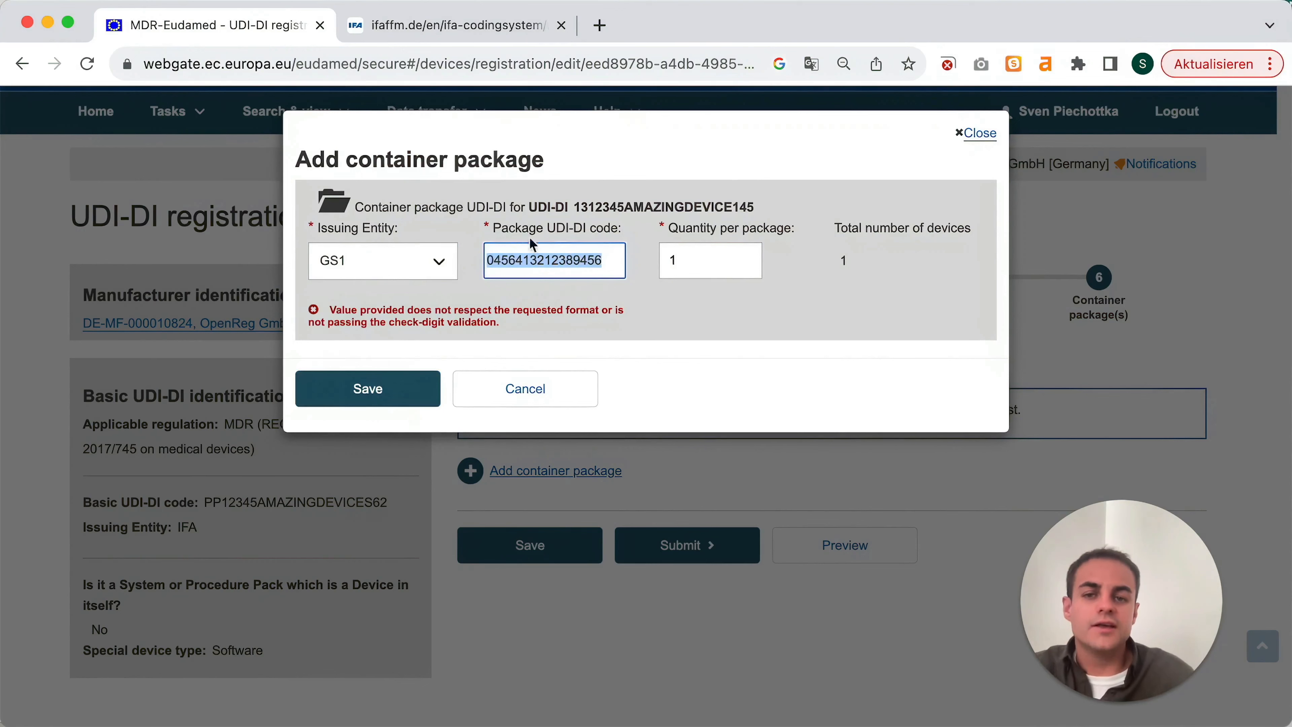
pyautogui.click(447, 278)
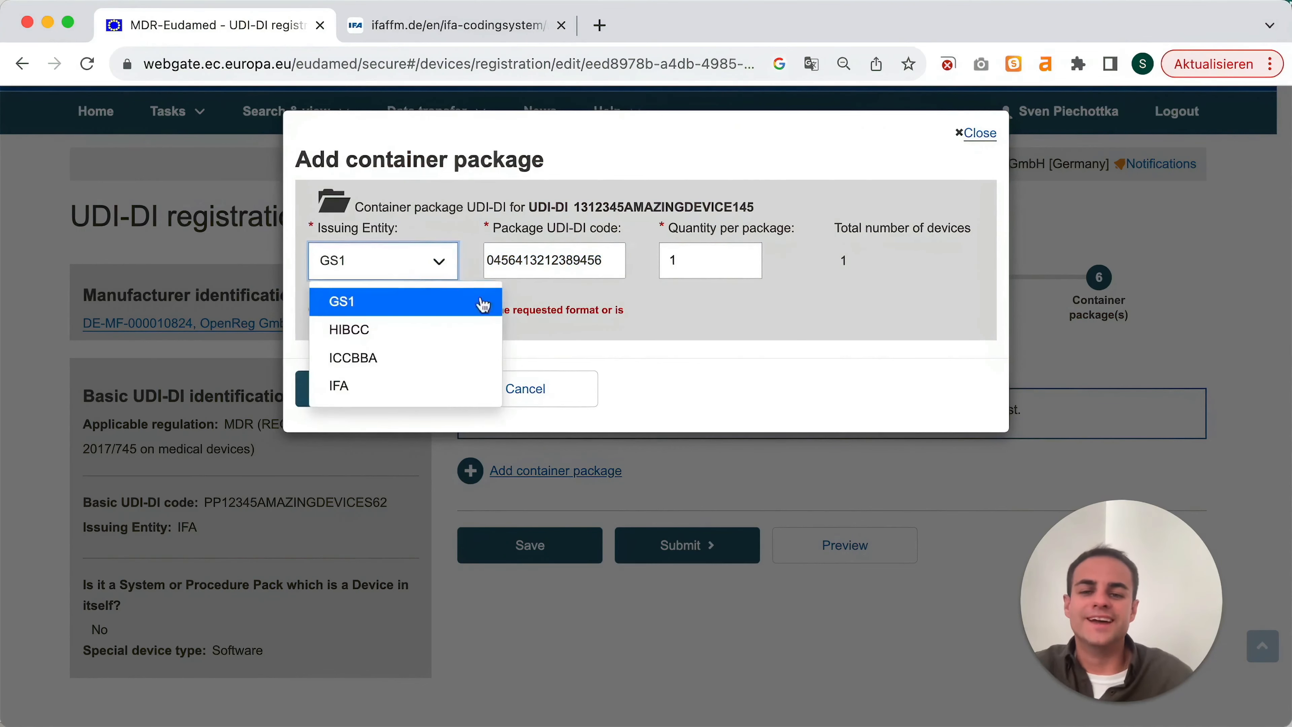
pyautogui.click(479, 300)
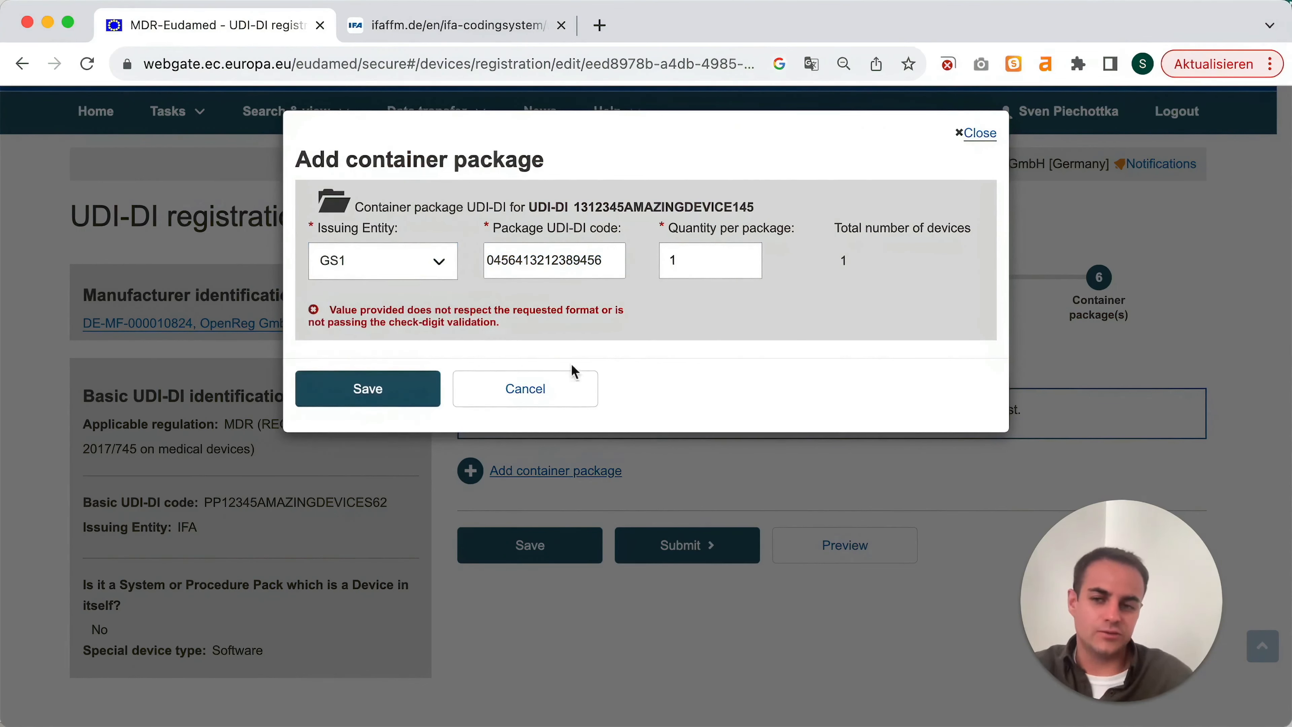
pyautogui.click(590, 397)
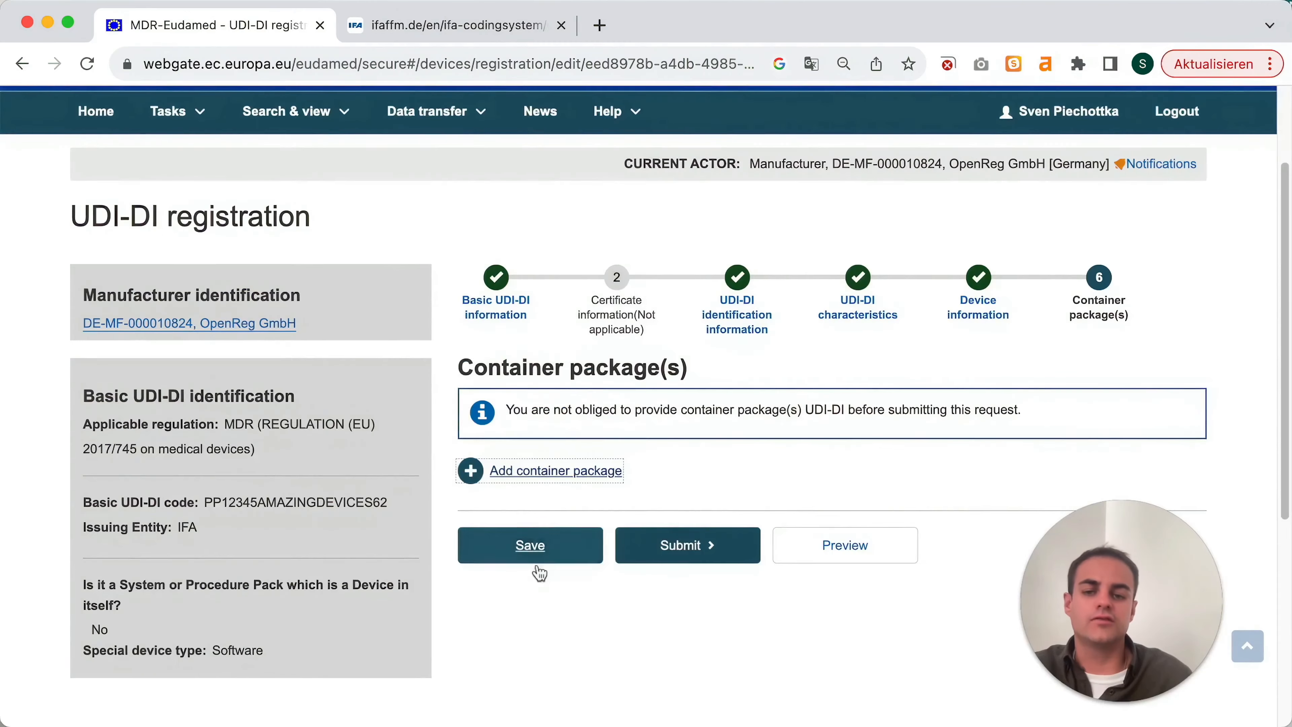
# Step: Preview the full registration for submission and review its entries from the manufacturer identification through the device information
pyautogui.scroll(-2, 849, 488)
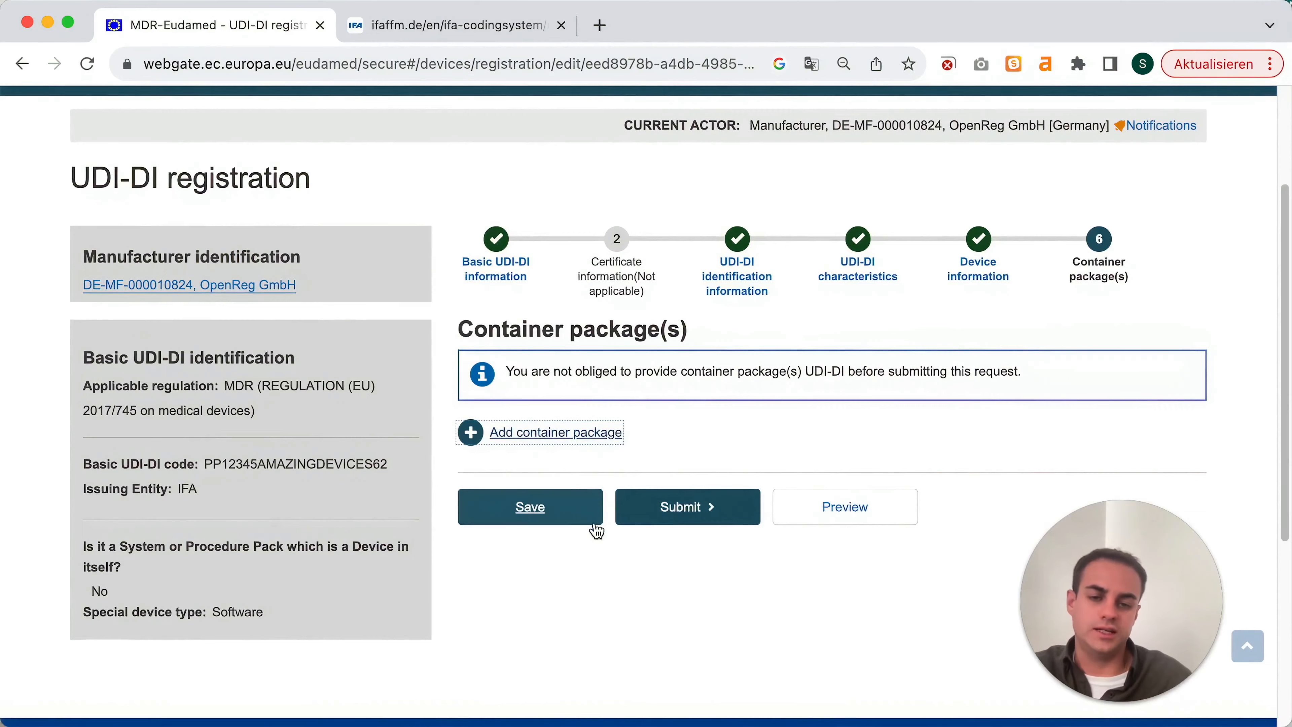
pyautogui.scroll(-1, 595, 531)
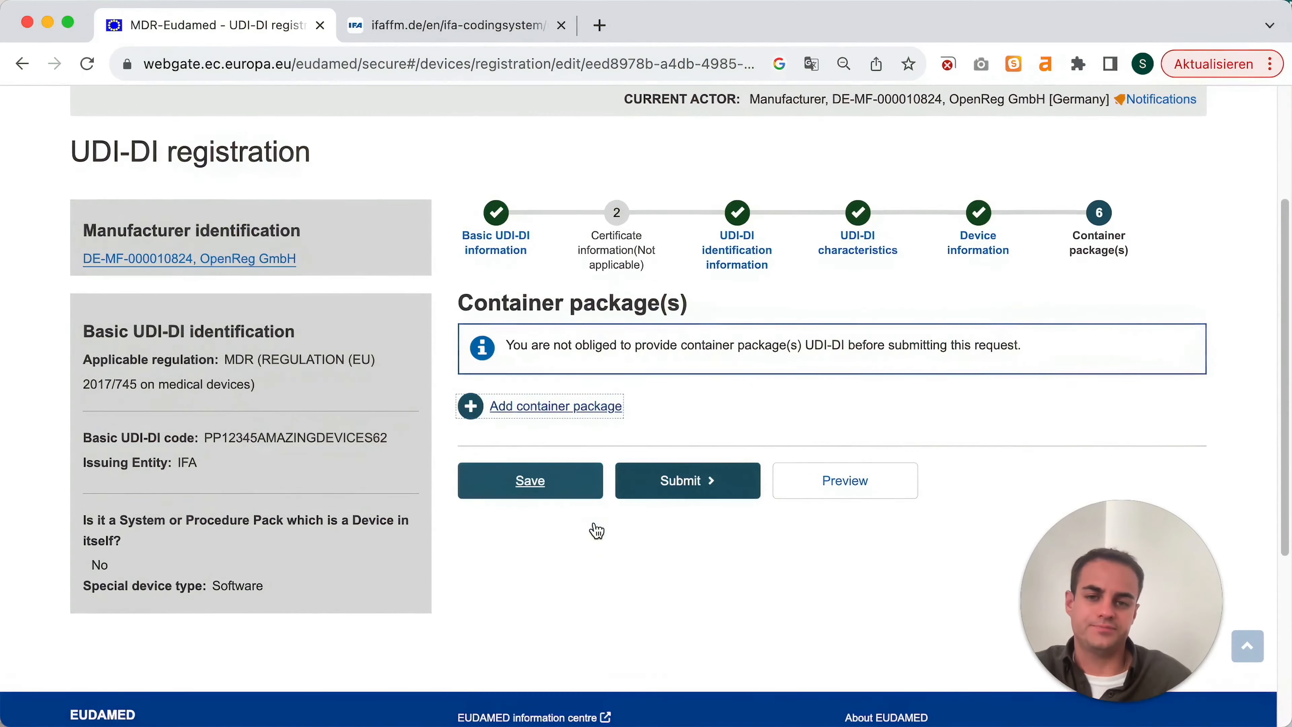
pyautogui.click(841, 489)
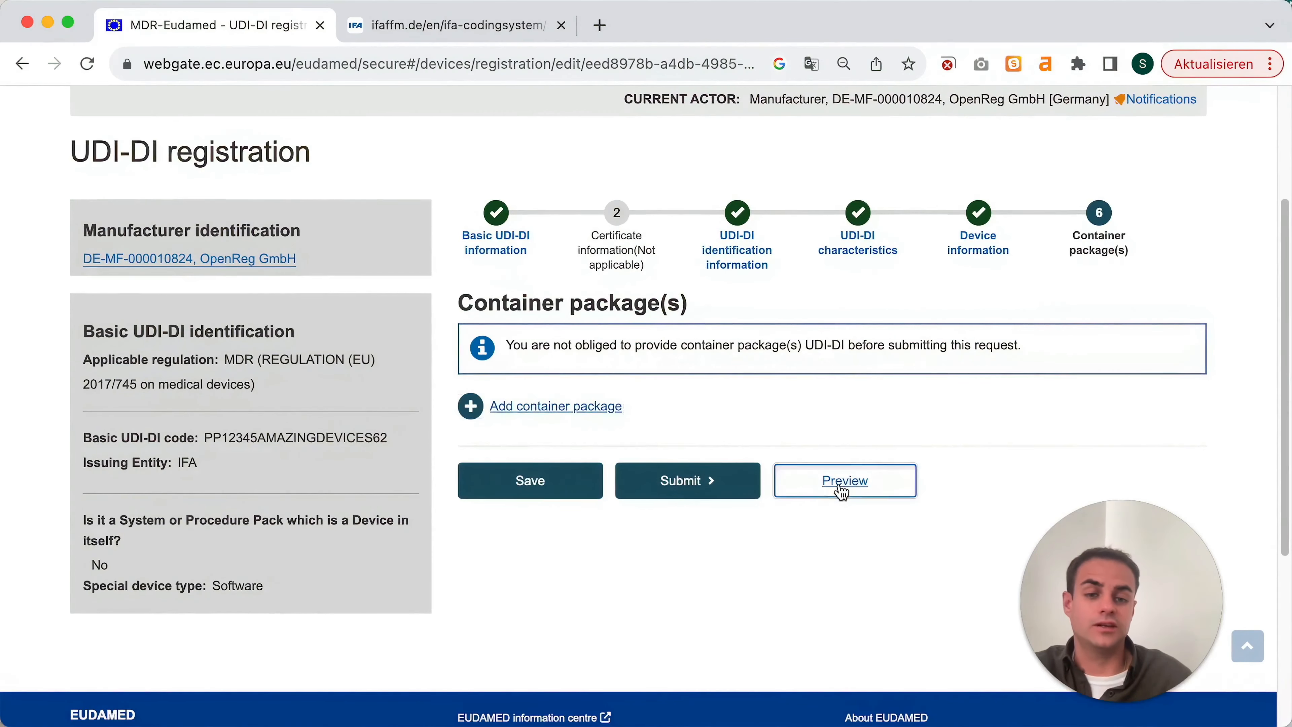
pyautogui.scroll(-4, 700, 448)
pyautogui.scroll(-10, 698, 448)
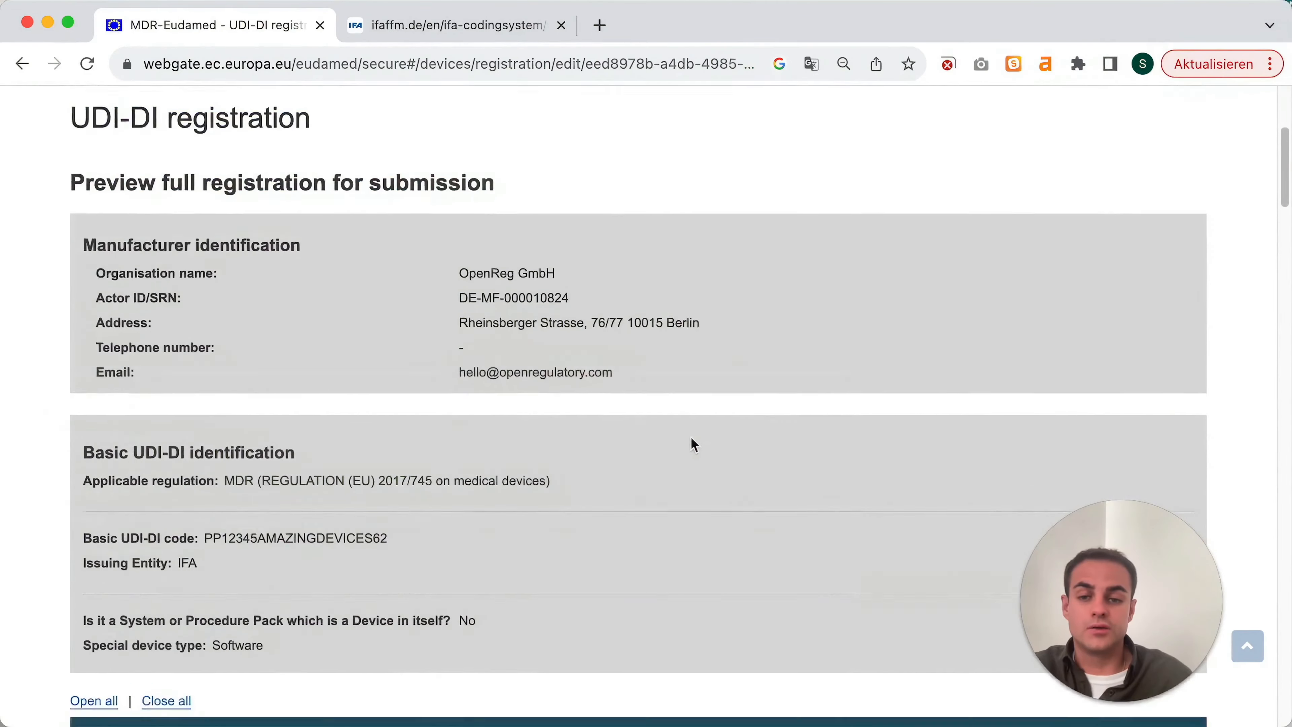
pyautogui.scroll(-10, 675, 432)
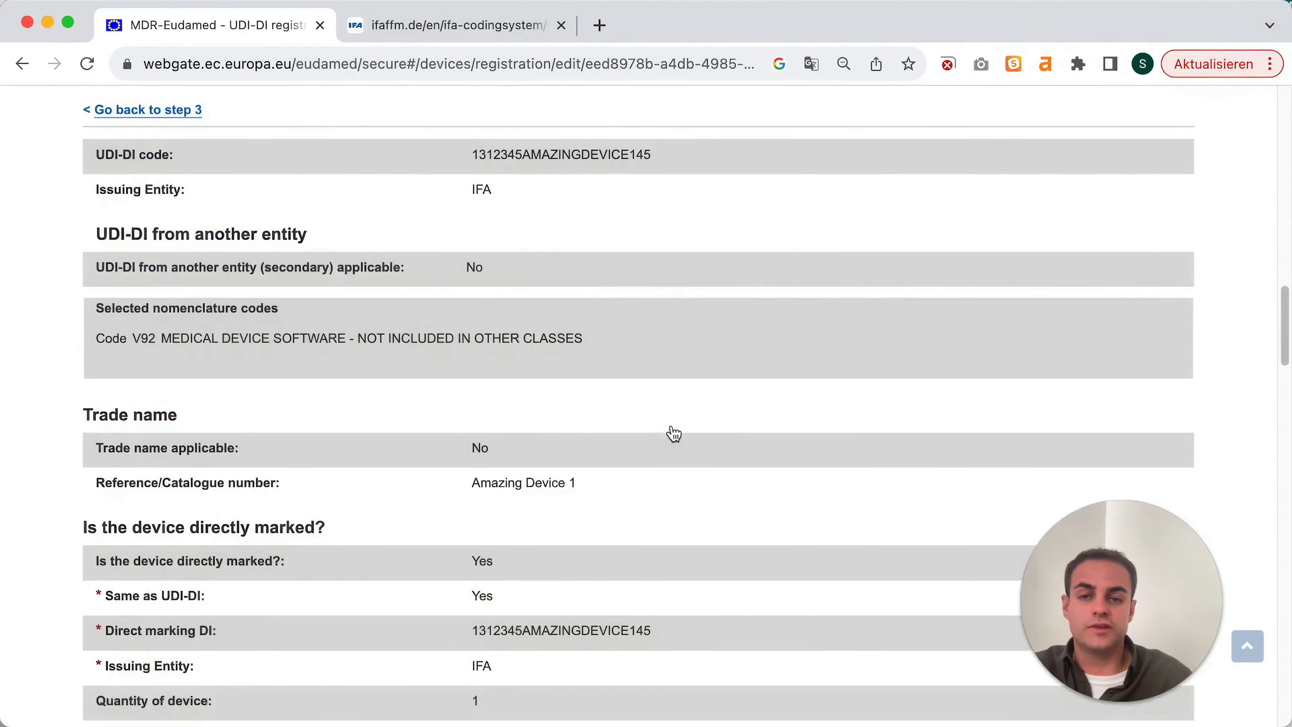
pyautogui.scroll(-10, 674, 433)
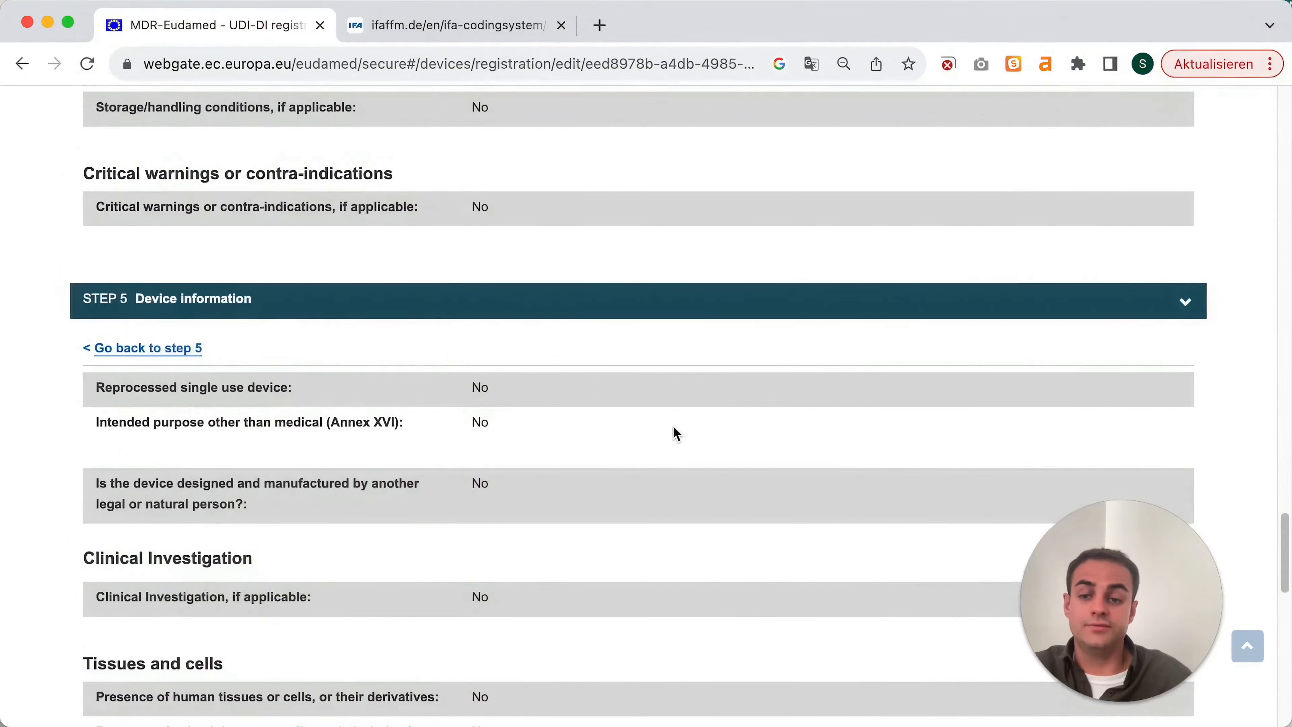